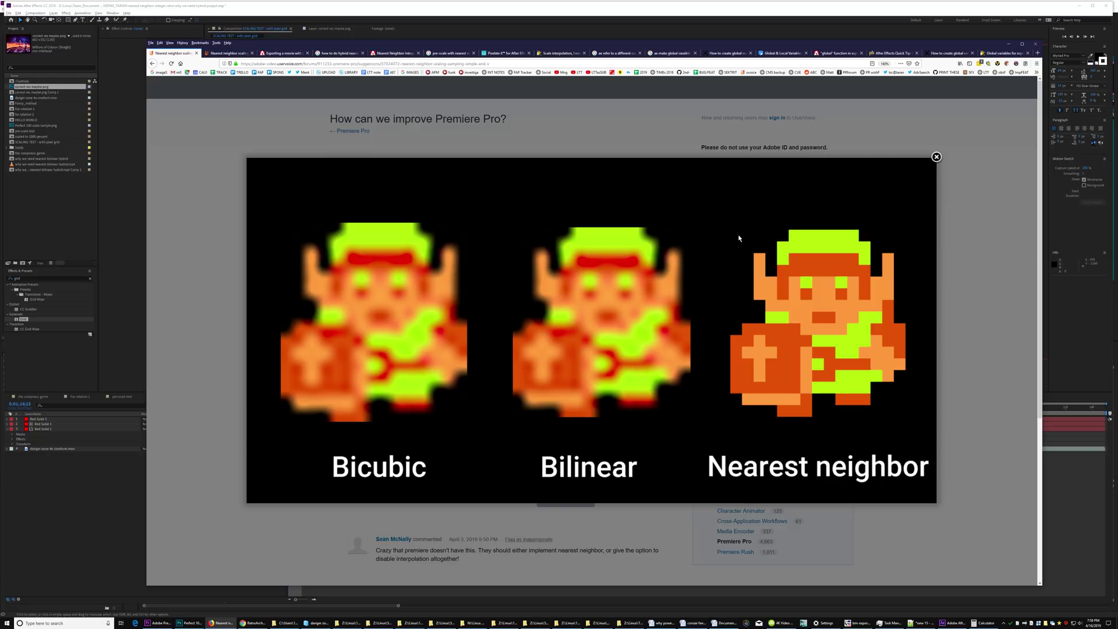
# Leave the browser's image-scaling comparison and switch to the SCALING TEST composition in After Effects
pyautogui.click(937, 157)
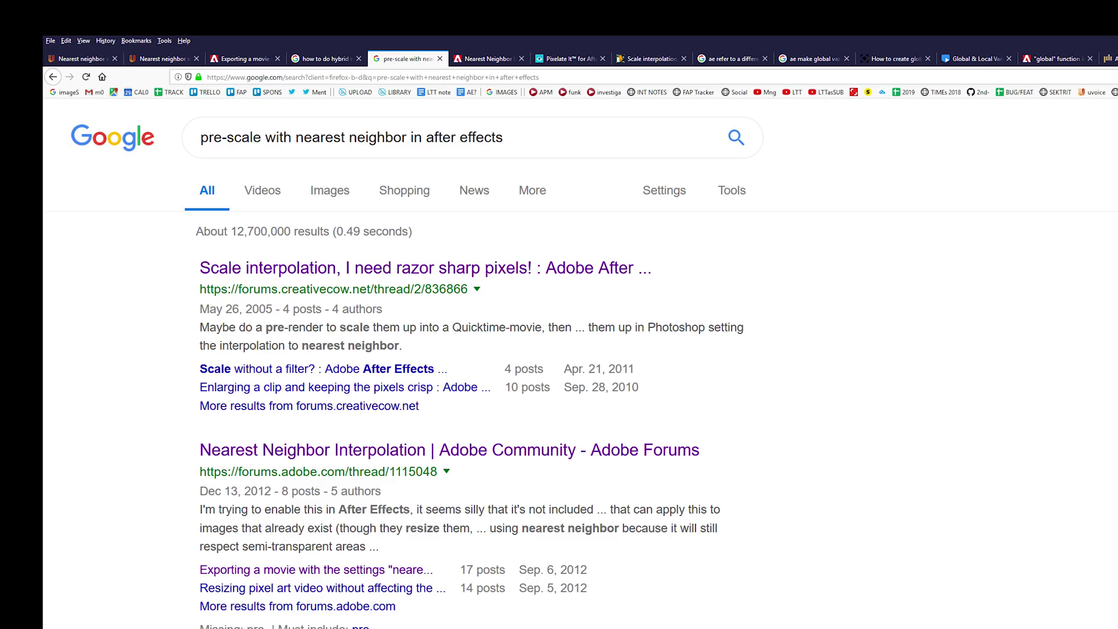
pyautogui.hotkey('ctrl', 'pageup')
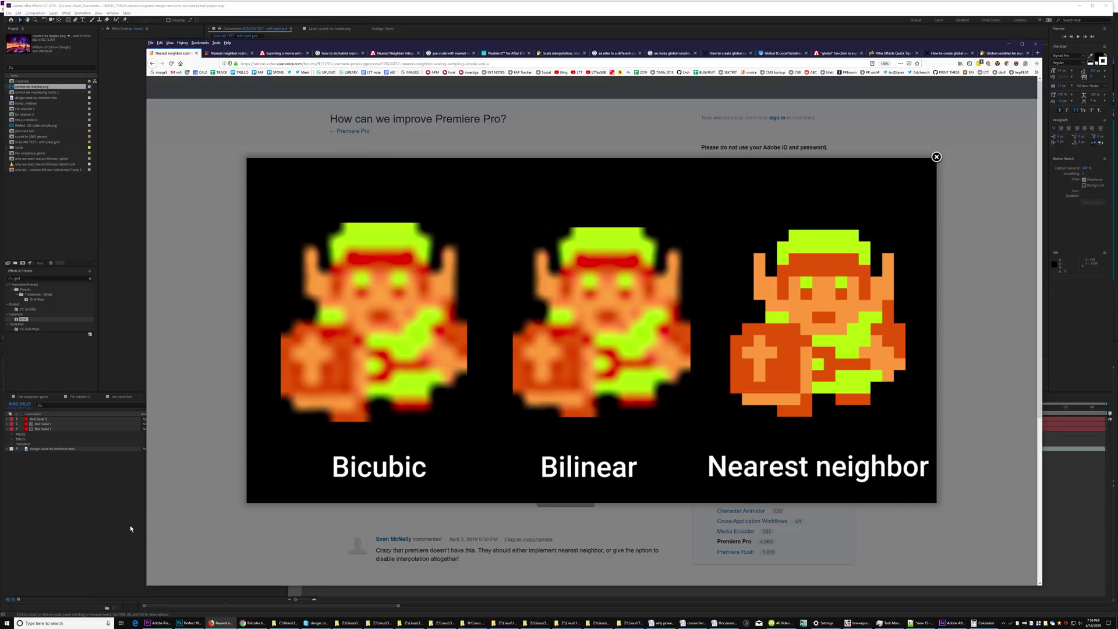
pyautogui.click(127, 531)
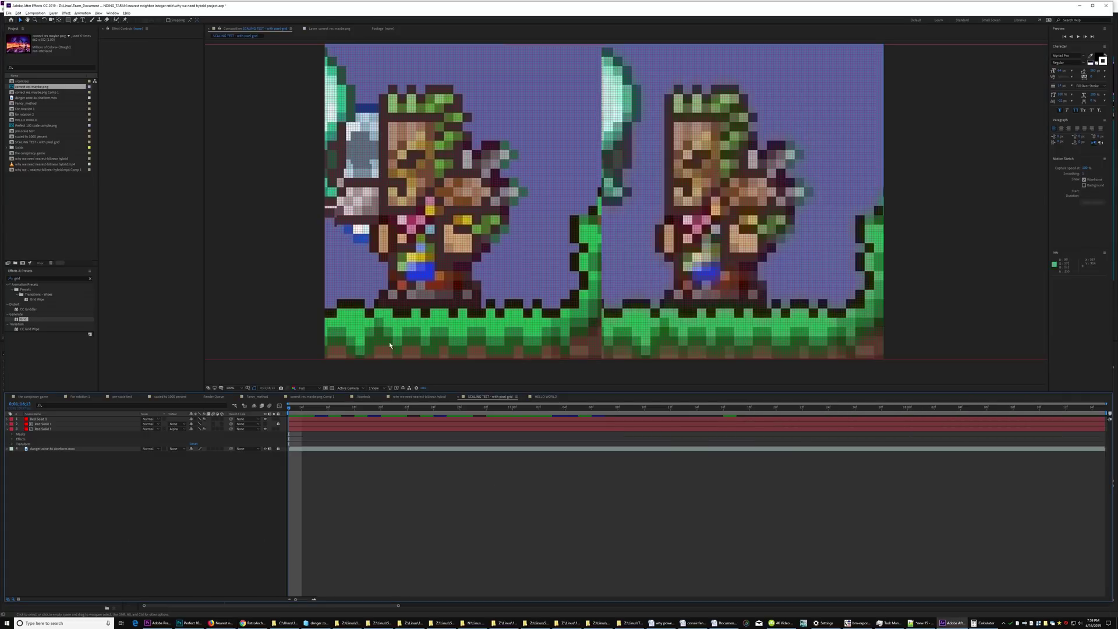
# Hide the red pixel-grid solids over both halves of the SCALING TEST composition
pyautogui.click(266, 420)
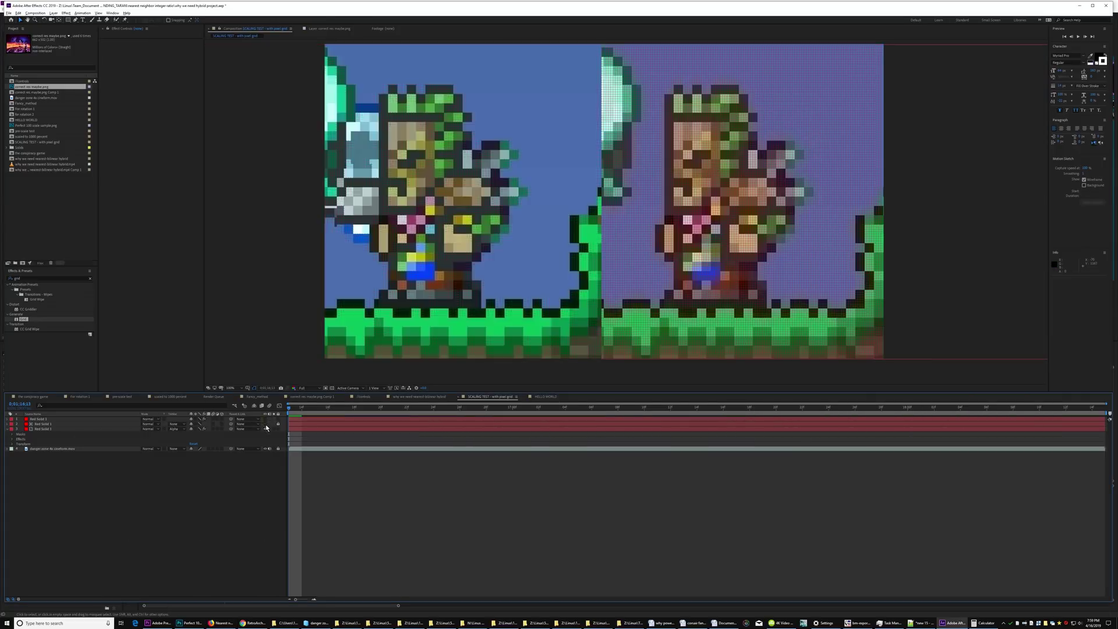
pyautogui.moveTo(632, 183); pyautogui.dragTo(643, 189)
pyautogui.press('v')
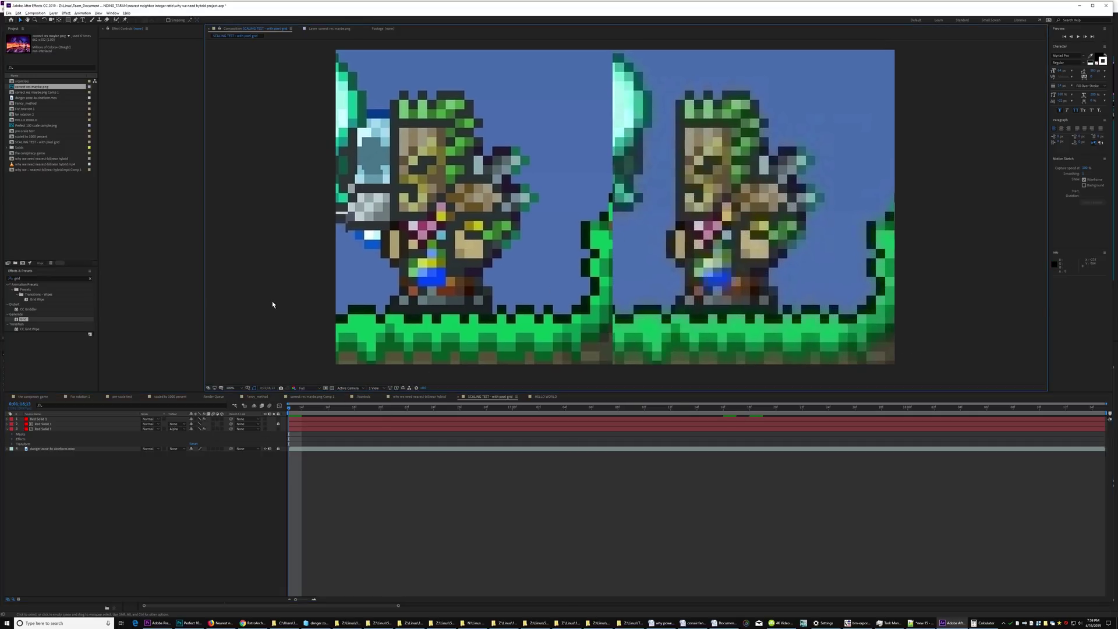
# Play back and scrub the zoom animation to compare how the two sprite versions scale without the grid
pyautogui.press('space')
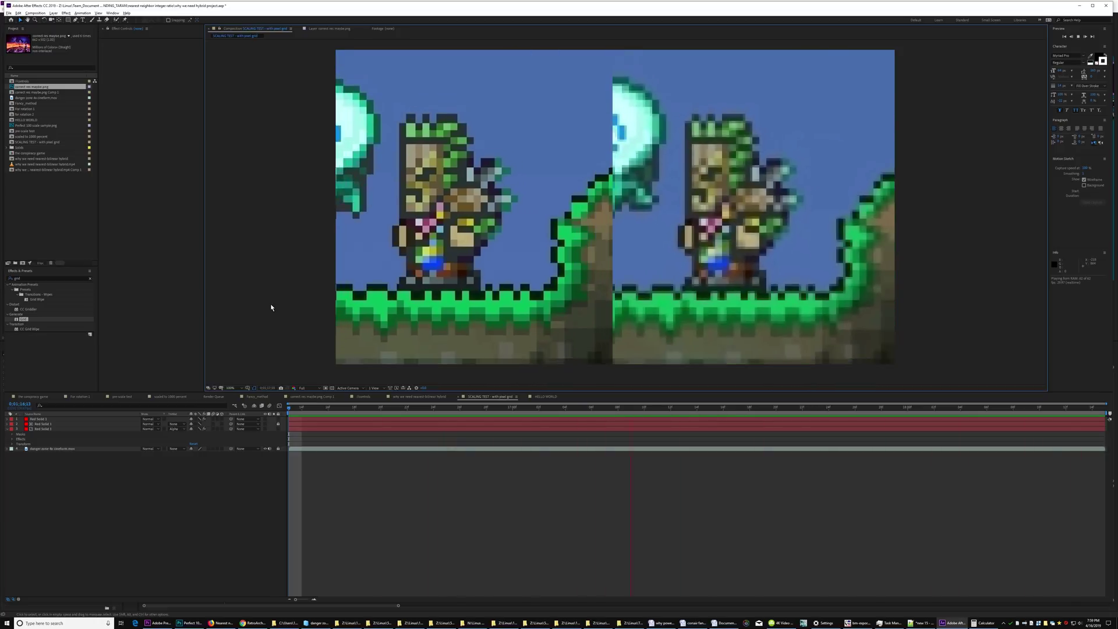
pyautogui.press('space')
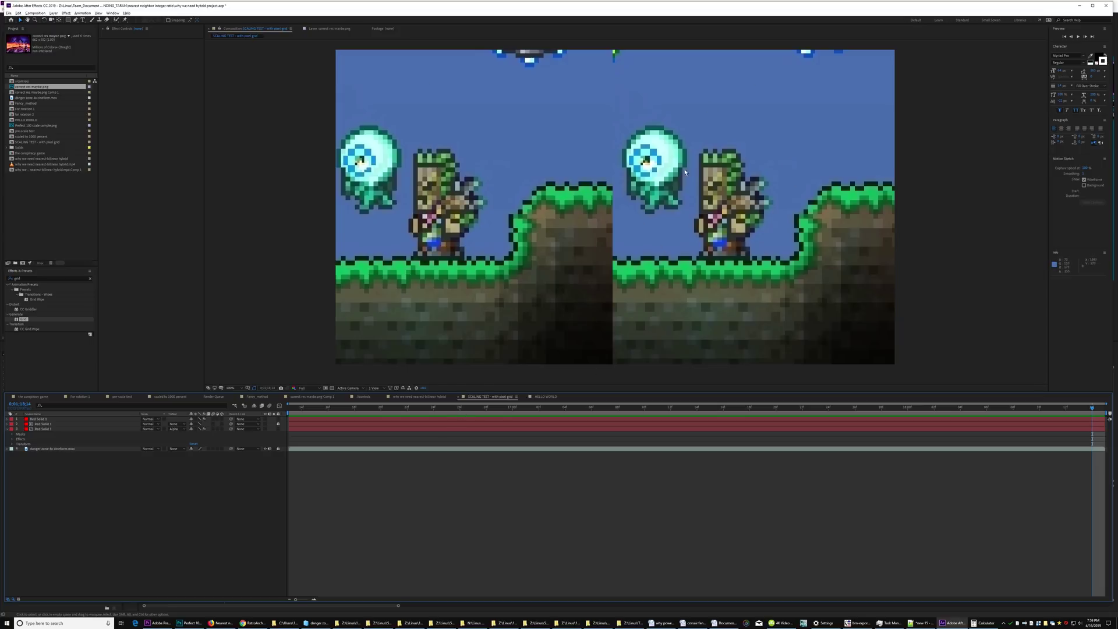
pyautogui.moveTo(306, 408); pyautogui.dragTo(427, 411)
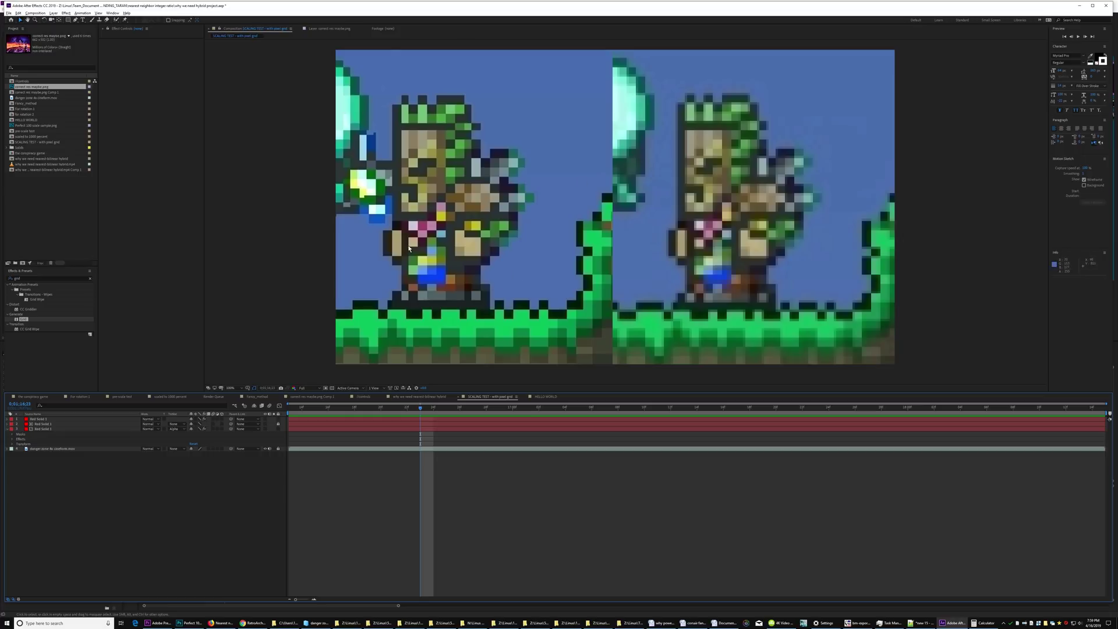
pyautogui.moveTo(433, 407); pyautogui.dragTo(534, 413)
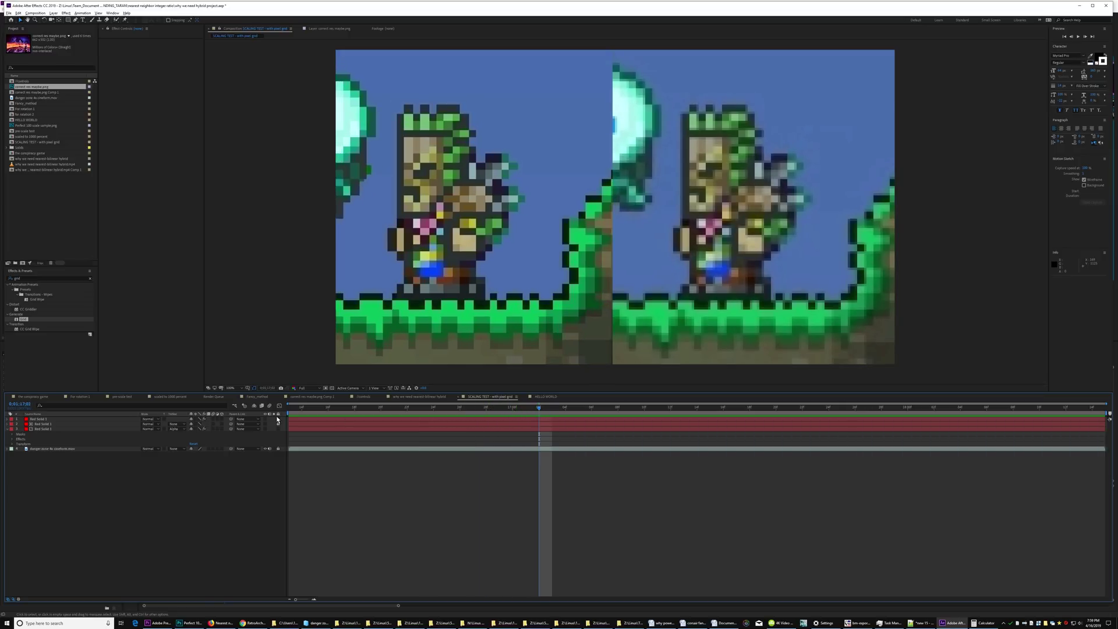
# Show the red grid solids again over both halves, with the first sprite's pixels enlarged
pyautogui.click(265, 429)
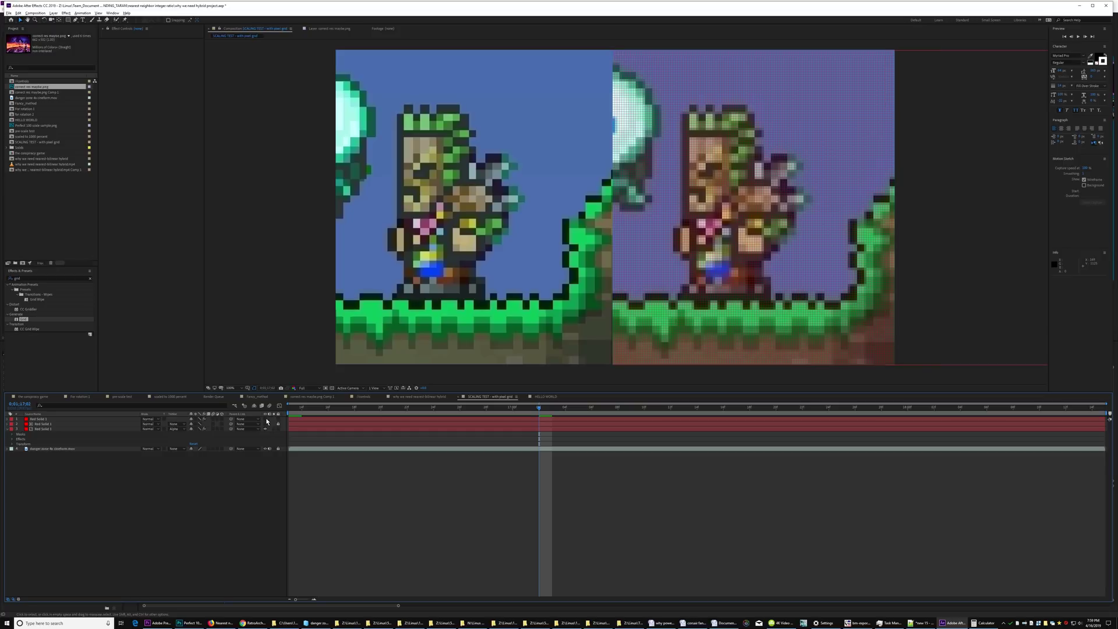
pyautogui.scroll(4, 411, 263)
pyautogui.moveTo(737, 238); pyautogui.dragTo(1023, 240)
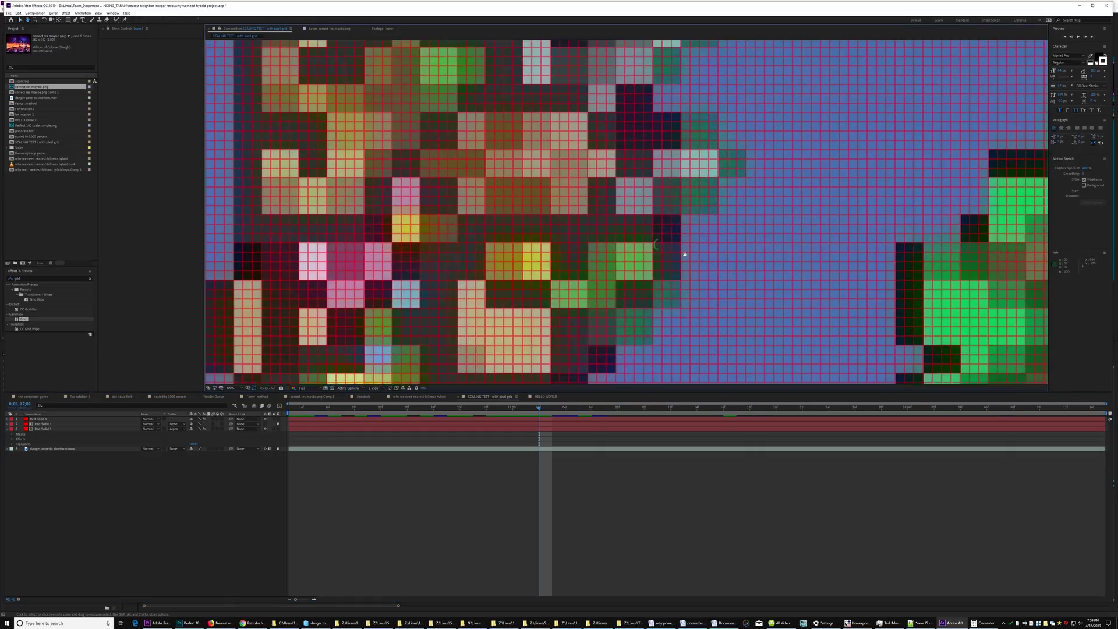
pyautogui.moveTo(351, 179); pyautogui.dragTo(427, 213)
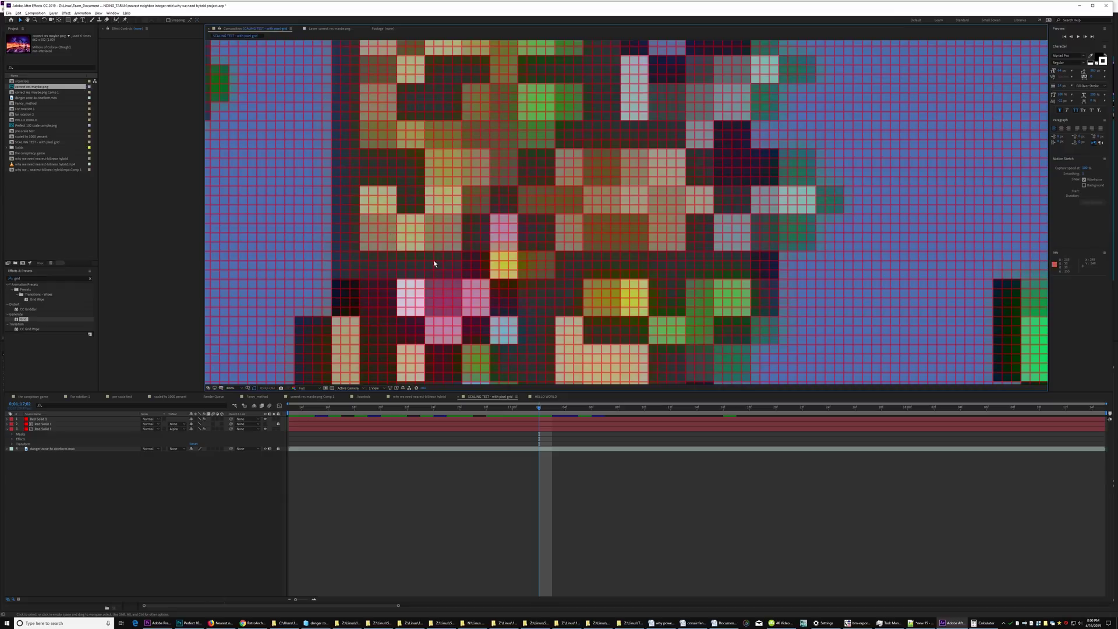
# Scrub the scale animation to examine how the first sprite's pixels line up with the red grid
pyautogui.moveTo(554, 416); pyautogui.dragTo(1066, 431)
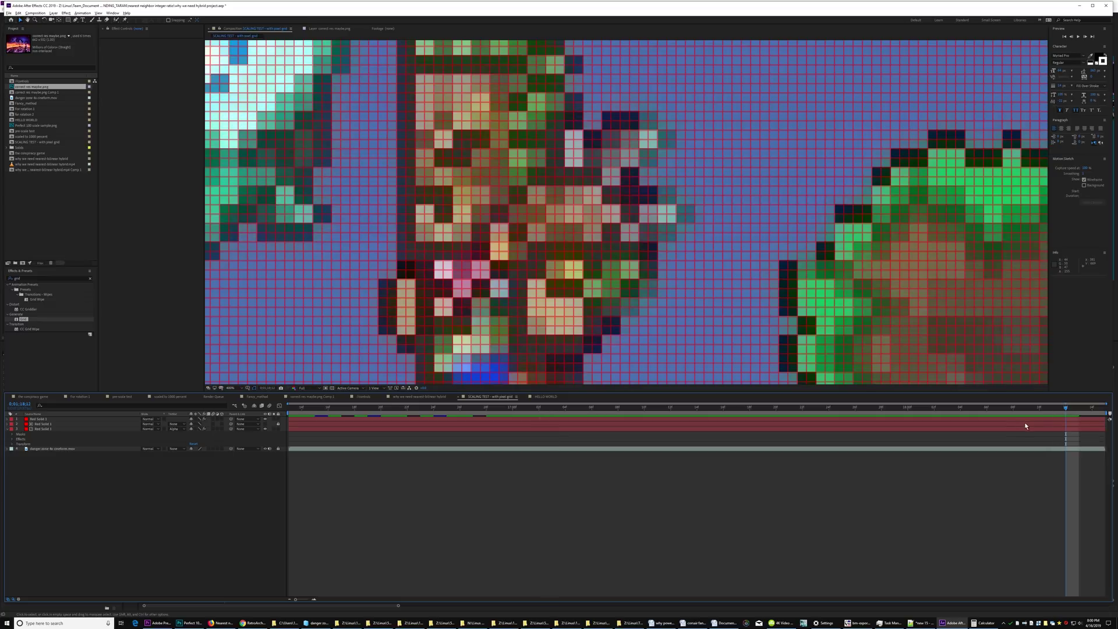
pyautogui.scroll(-2, 651, 252)
pyautogui.click(763, 407)
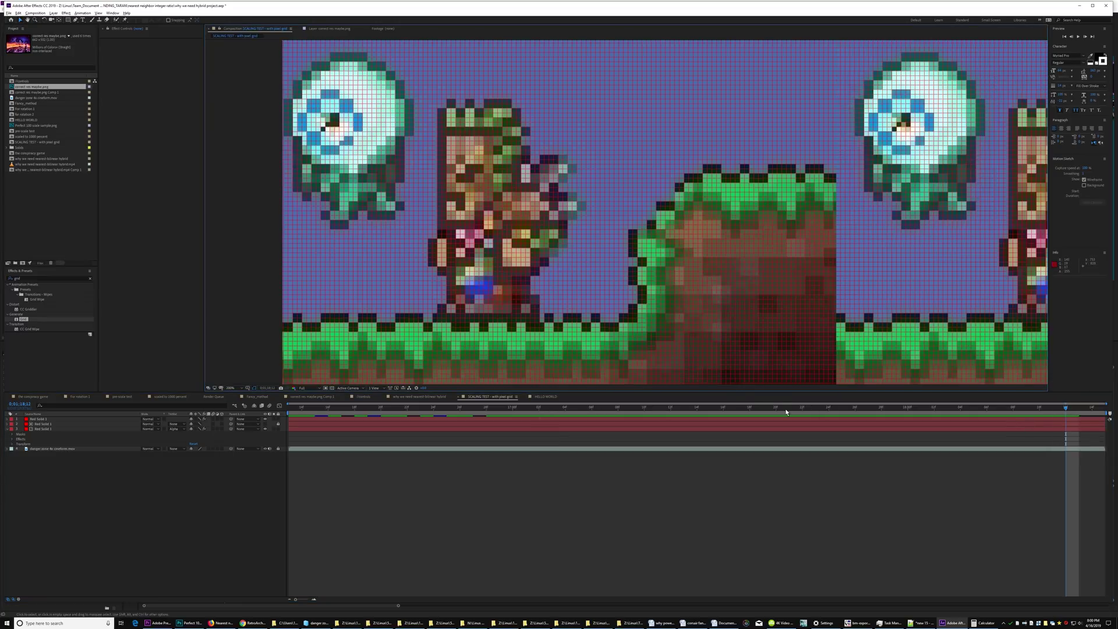
pyautogui.moveTo(749, 411); pyautogui.dragTo(565, 413)
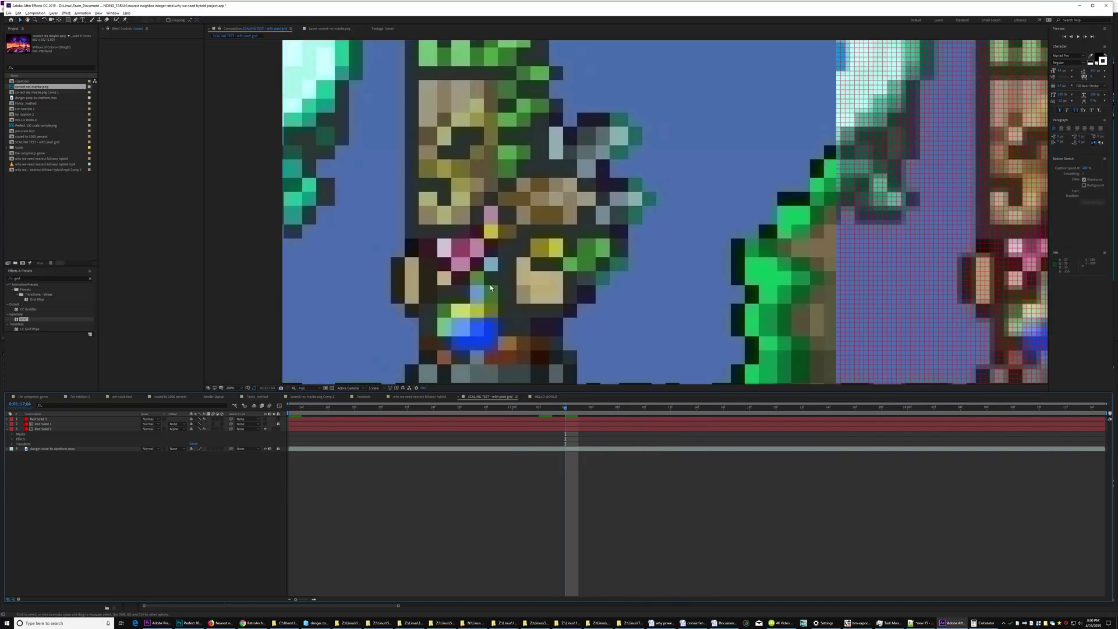
pyautogui.press(',')
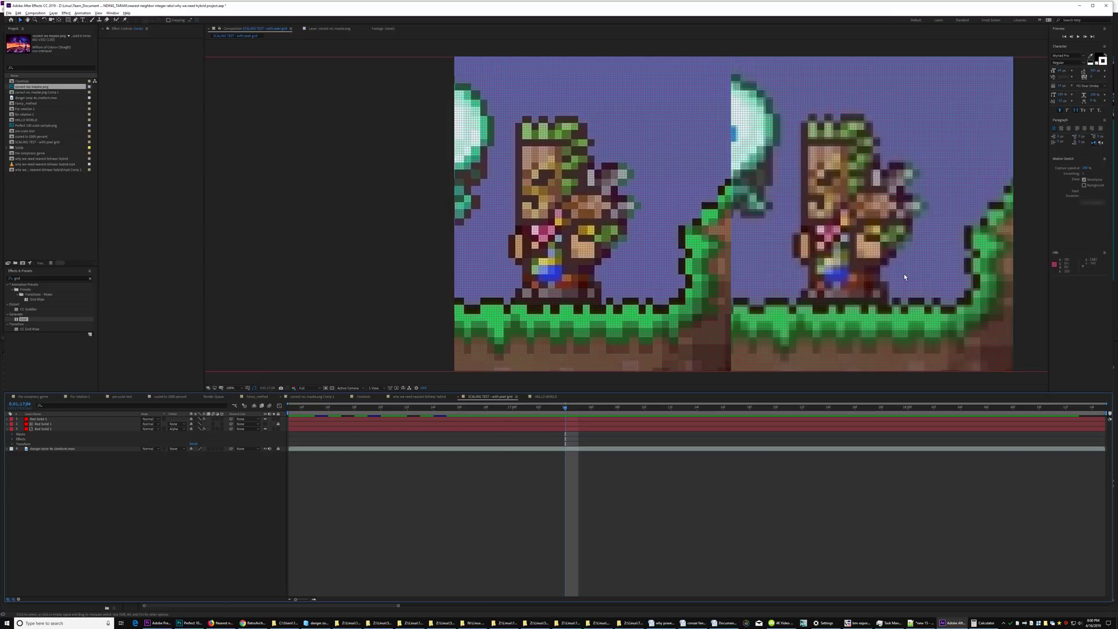
# Scrub the scale animation to examine the second sprite's edge pixels against the red grid
pyautogui.press('.')
pyautogui.scroll(-2, 894, 237)
pyautogui.scroll(1, 584, 301)
pyautogui.scroll(-1, 584, 302)
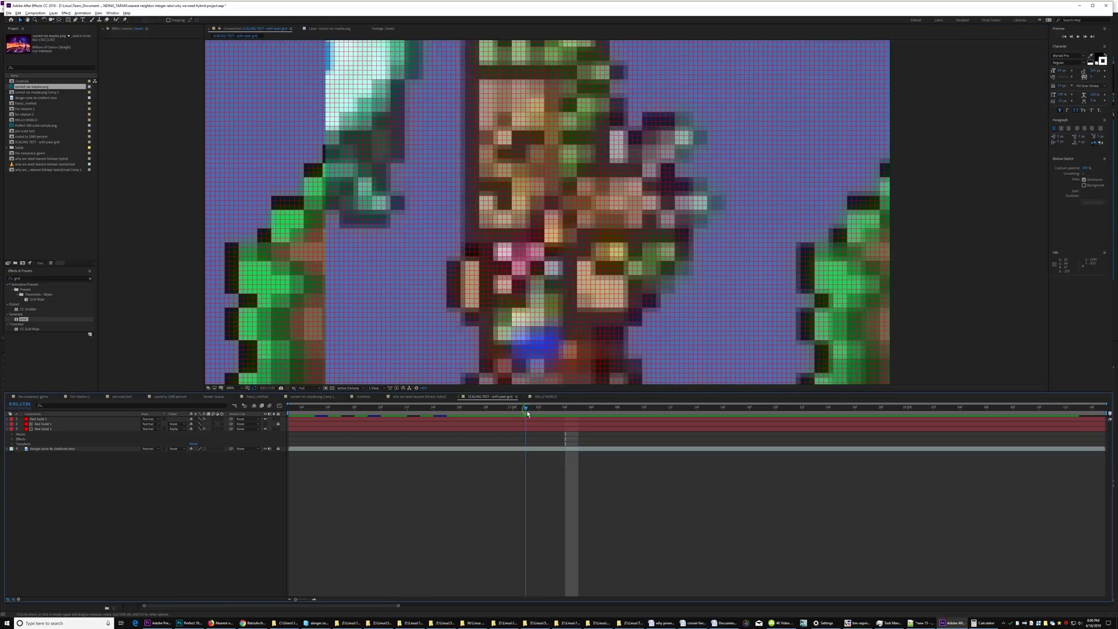
pyautogui.click(441, 410)
pyautogui.moveTo(441, 410); pyautogui.dragTo(1053, 421)
pyautogui.scroll(4, 622, 194)
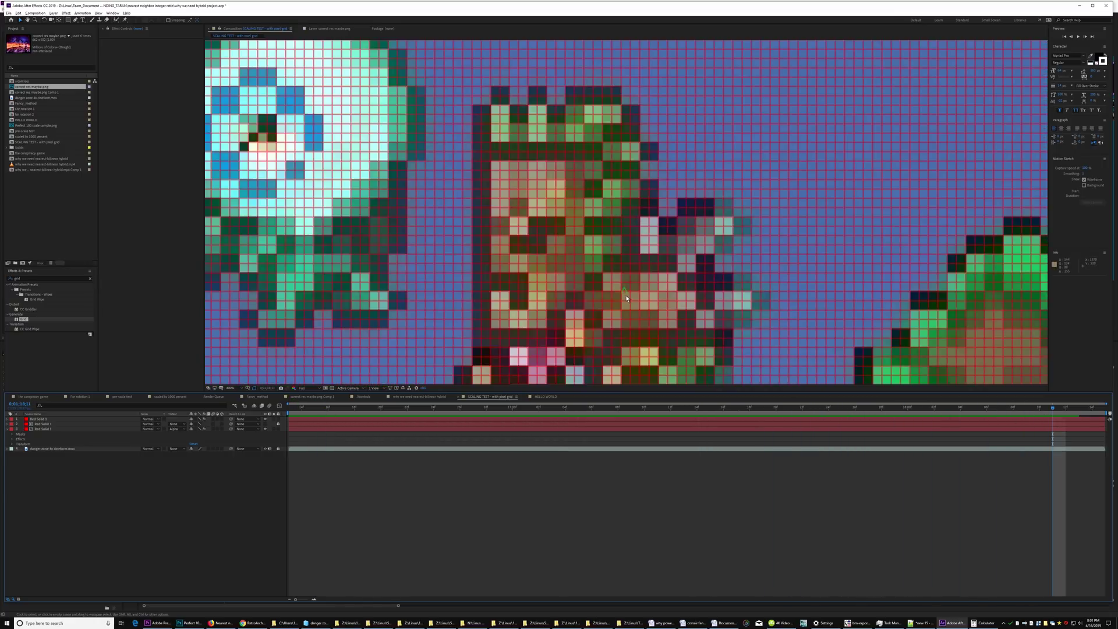
# Inspect the second sprite's individual pixels within the grid cells up close near the end of the animation
pyautogui.scroll(-1, 621, 194)
pyautogui.press('v')
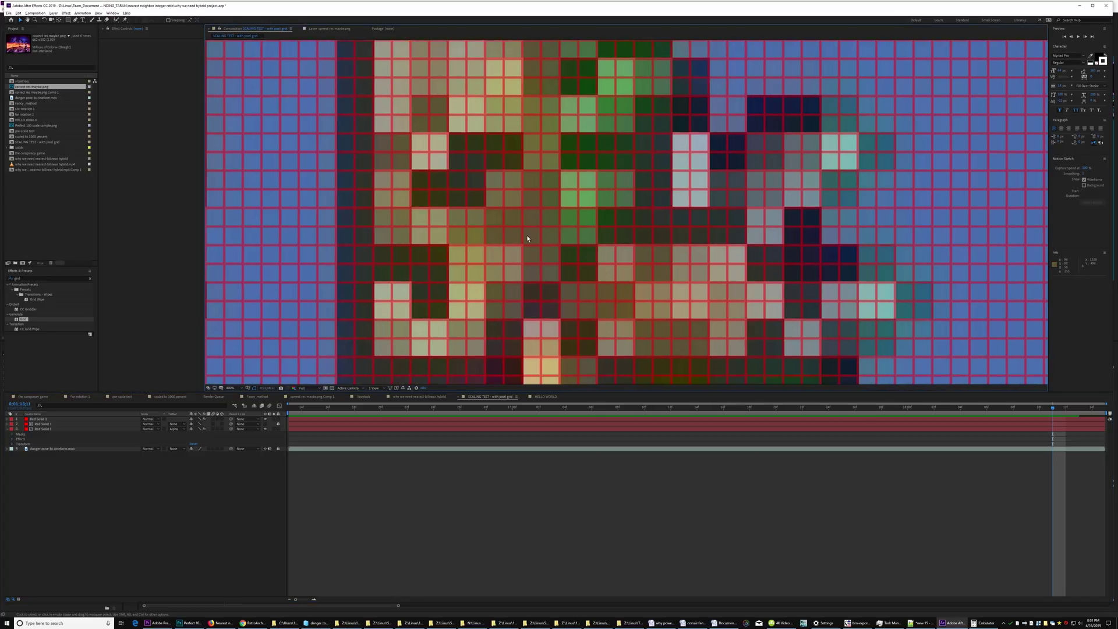
pyautogui.scroll(-1, 528, 239)
pyautogui.press('h')
pyautogui.moveTo(611, 204)
pyautogui.mouseDown()
pyautogui.moveTo(611, 262)
pyautogui.moveTo(617, 192)
pyautogui.moveTo(717, 241)
pyautogui.moveTo(932, 291)
pyautogui.moveTo(976, 367)
pyautogui.moveTo(413, 317)
pyautogui.moveTo(6, 338)
pyautogui.mouseUp()
pyautogui.moveTo(69, 352); pyautogui.dragTo(300, 289)
pyautogui.press('/')
pyautogui.press('space')
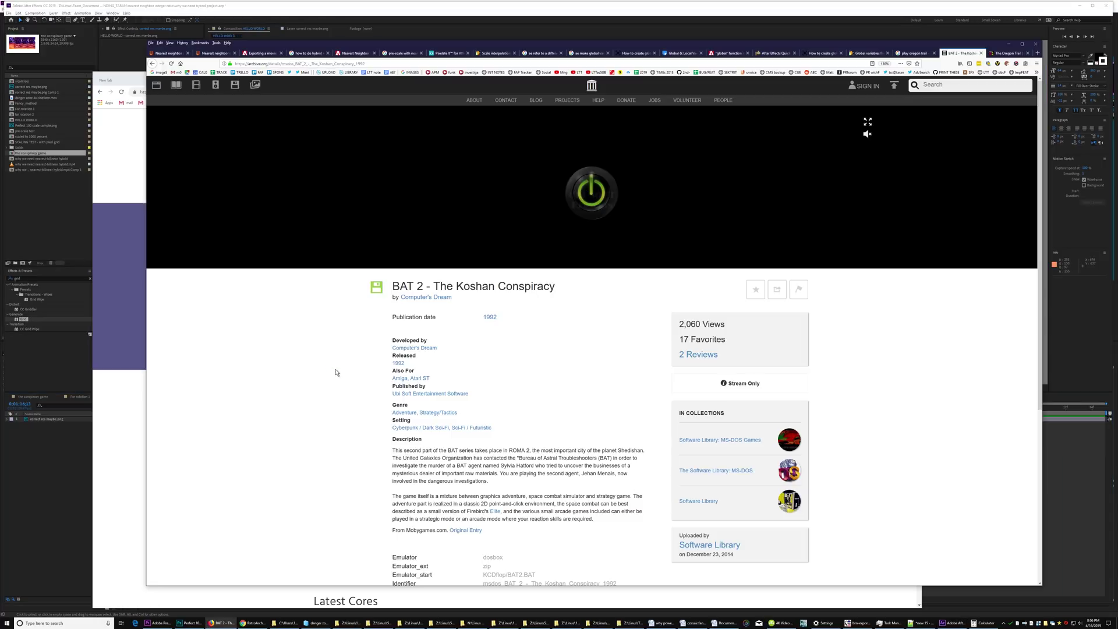
# Launch BAT 2 - The Koshan Conspiracy in the browser emulator and switch back to the HELLO WORLD composition in After Effects
pyautogui.click(591, 192)
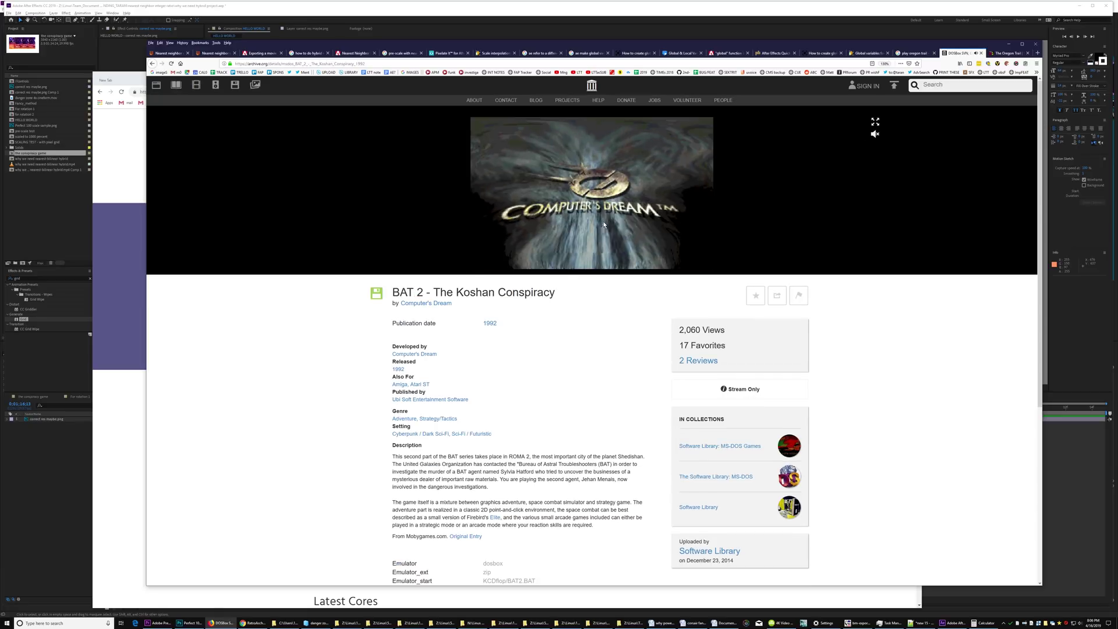
pyautogui.hotkey('ctrl', 'w')
pyautogui.hotkey('alt', 'Tab')
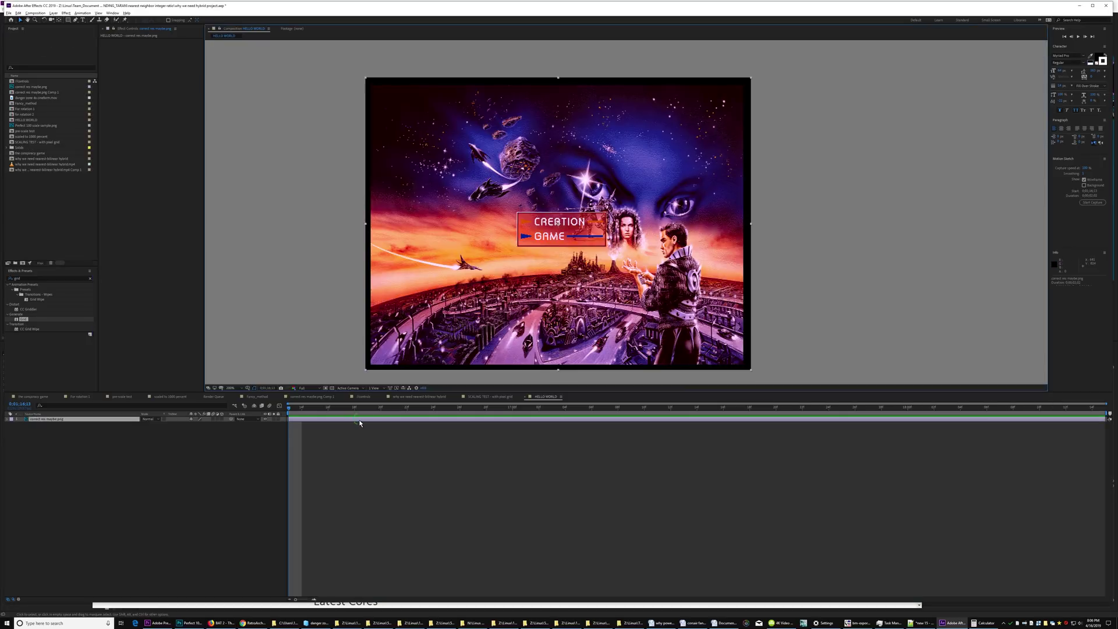
# Mask correct res maybe.png to a rectangle around the two spaceships and asteroid, and shift the masked layer slightly downward
pyautogui.click(69, 20)
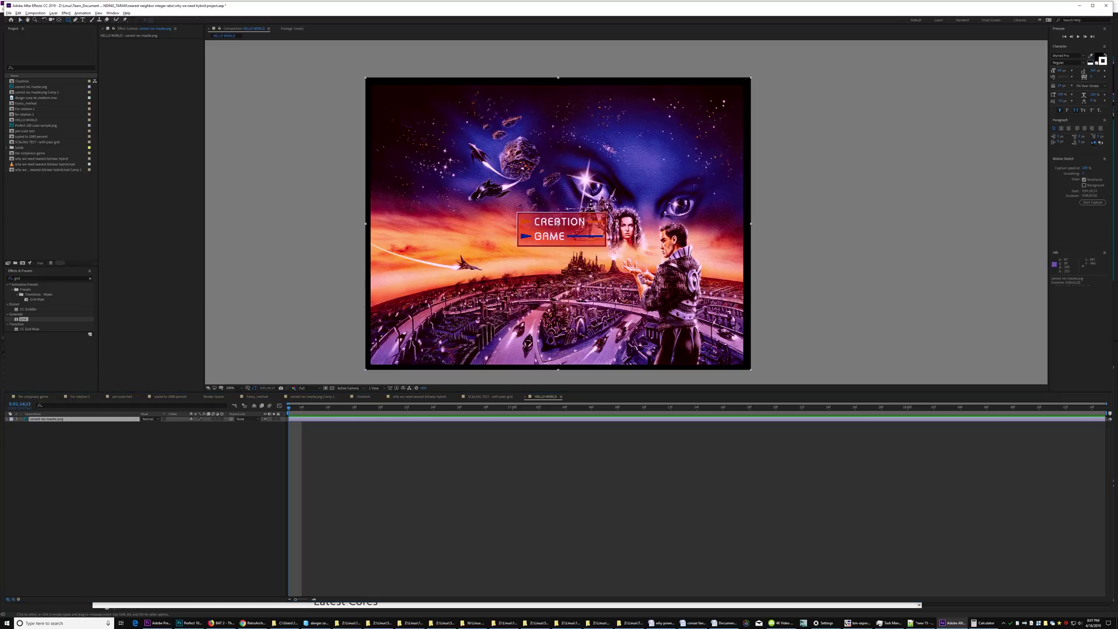
pyautogui.moveTo(459, 134)
pyautogui.mouseDown()
pyautogui.moveTo(606, 240)
pyautogui.moveTo(566, 178)
pyautogui.moveTo(599, 212)
pyautogui.moveTo(594, 228)
pyautogui.mouseUp()
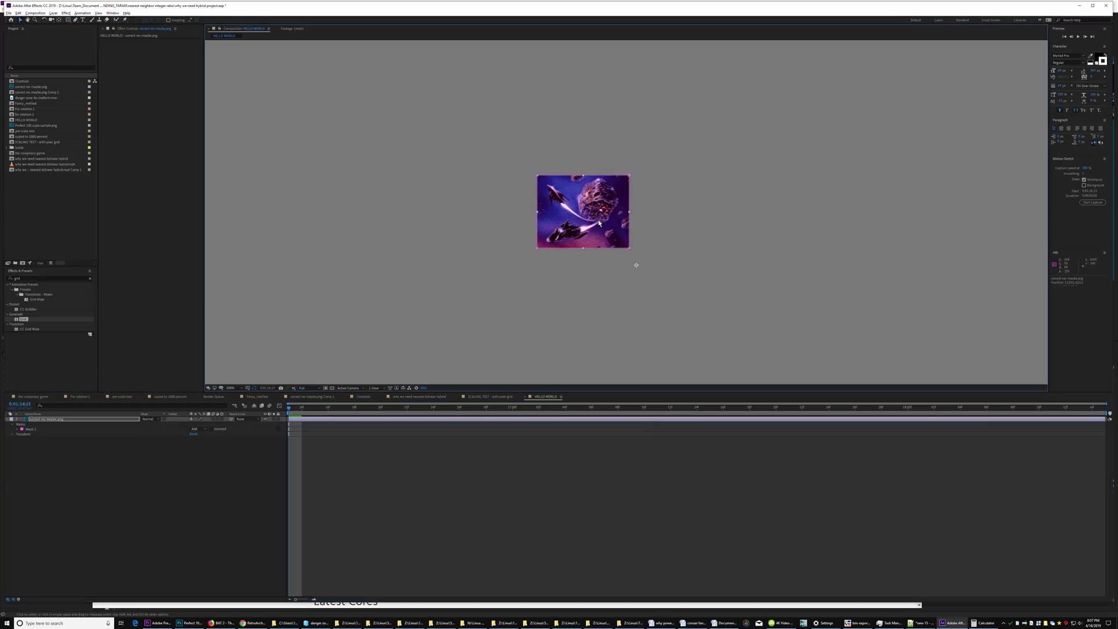
pyautogui.press('.')
pyautogui.press('.')
pyautogui.press('.')
pyautogui.press('.')
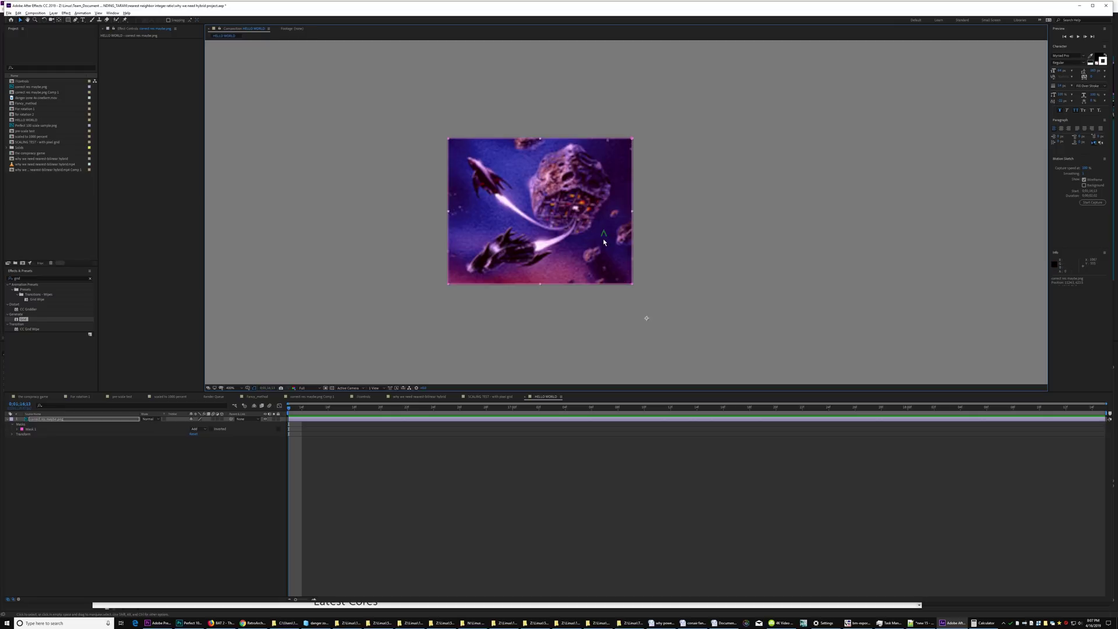
pyautogui.moveTo(556, 258); pyautogui.dragTo(742, 238)
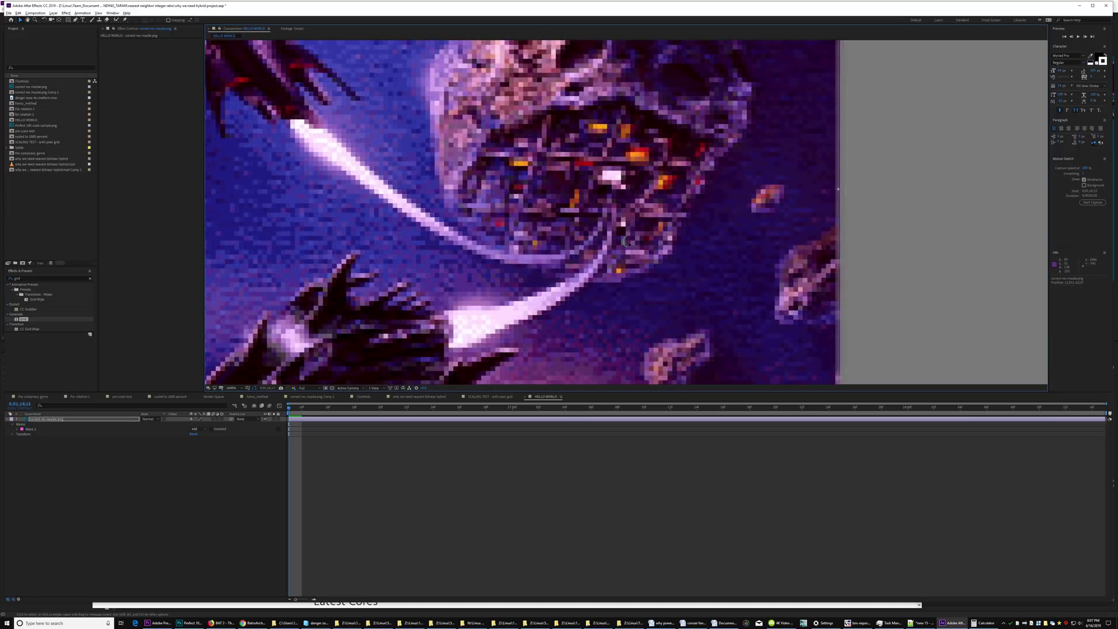
pyautogui.moveTo(625, 240); pyautogui.dragTo(627, 252)
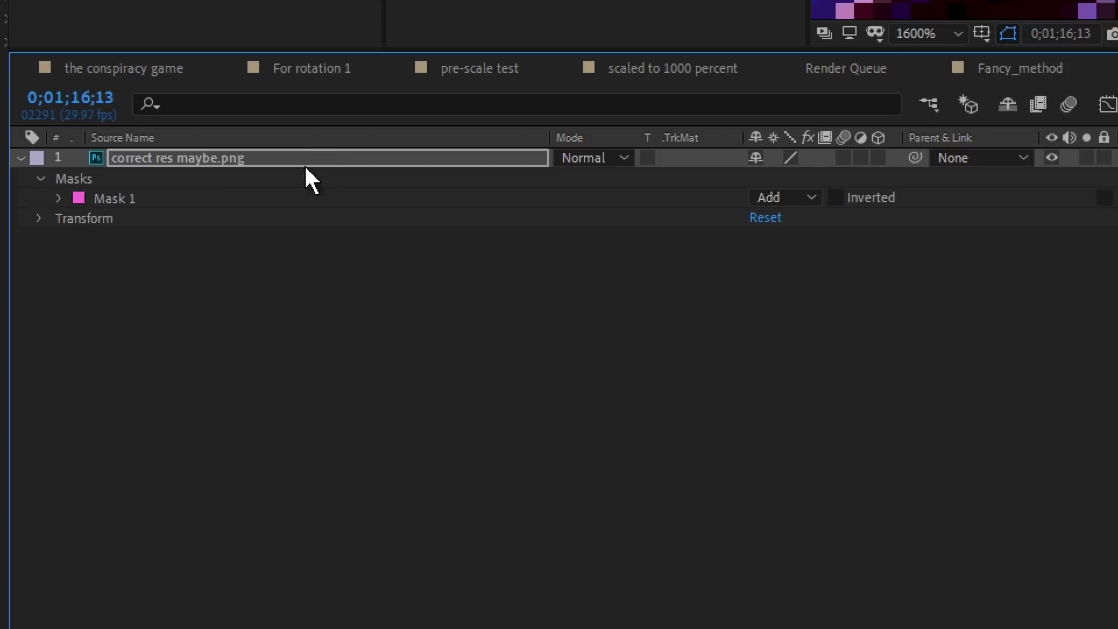
# Reveal the image layer's transform properties and set its X position to the whole-pixel value 1124
pyautogui.click(38, 218)
pyautogui.click(139, 256)
pyautogui.click(130, 238)
pyautogui.click(139, 258)
pyautogui.click(785, 257)
pyautogui.click(797, 256)
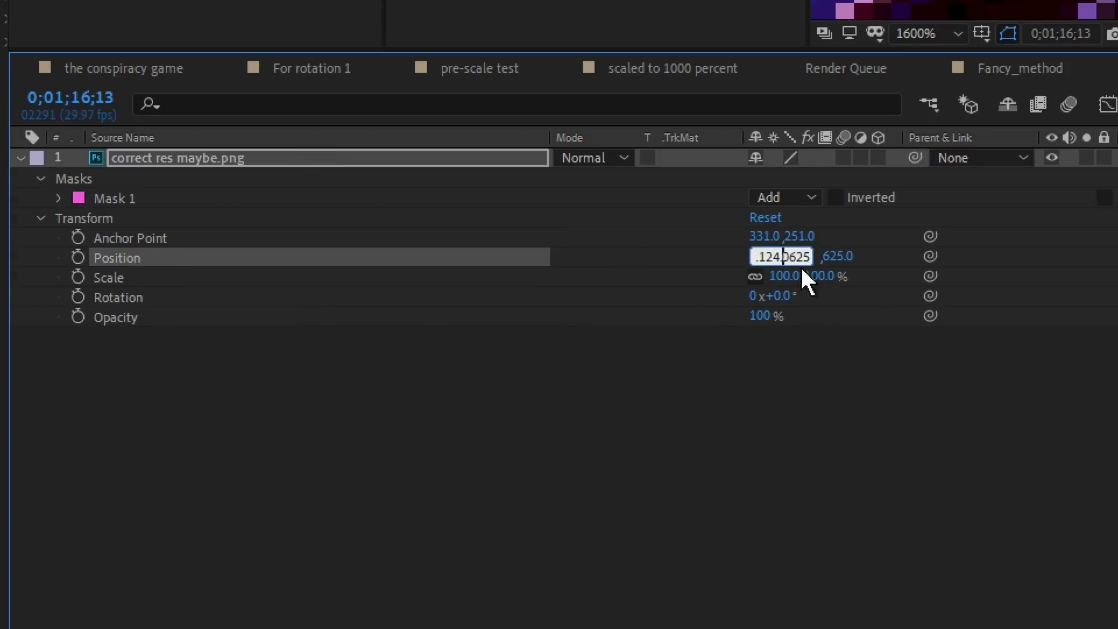
pyautogui.moveTo(790, 257); pyautogui.dragTo(925, 260)
pyautogui.press('BackSpace')
pyautogui.press('BackSpace')
pyautogui.press('BackSpace')
pyautogui.press('Return')
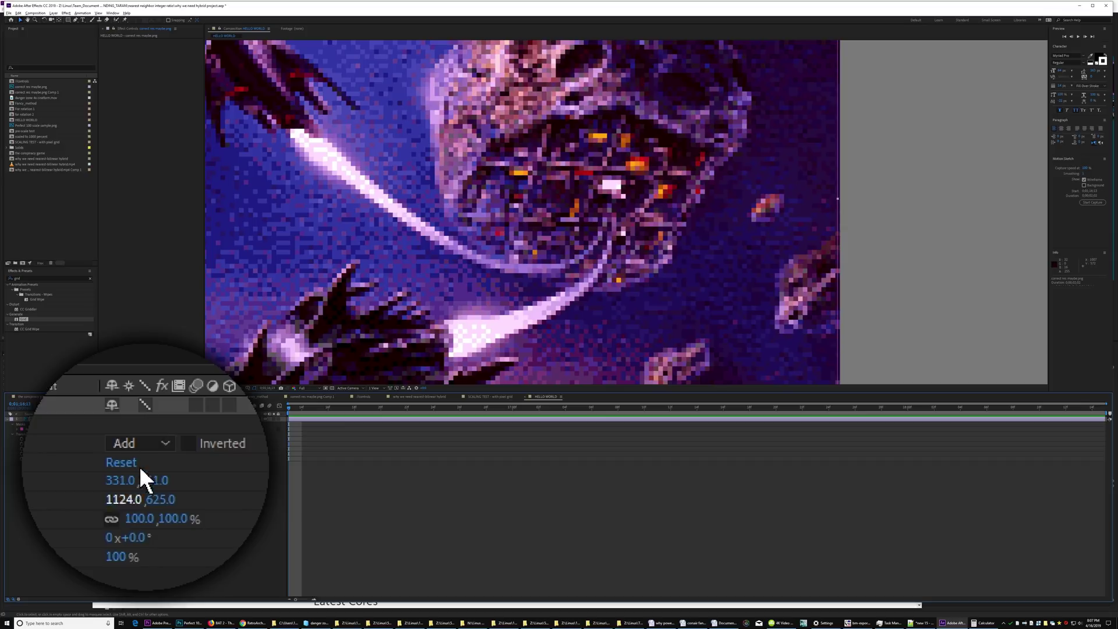
# Set the layer's anchor point Y value to 251.6 and cycle its quality and sampling switch to compare the interpolation
pyautogui.click(153, 482)
pyautogui.moveTo(153, 483)
pyautogui.mouseDown()
pyautogui.moveTo(120, 477)
pyautogui.moveTo(150, 481)
pyautogui.moveTo(150, 493)
pyautogui.mouseUp()
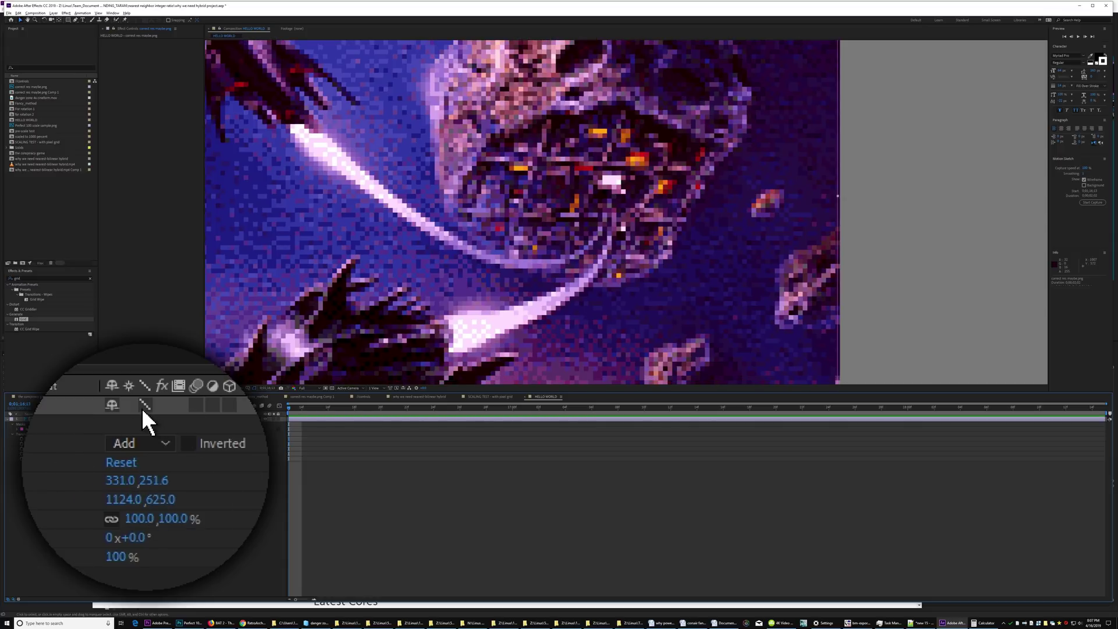
pyautogui.click(200, 419)
pyautogui.click(200, 420)
pyautogui.click(200, 420)
pyautogui.click(200, 419)
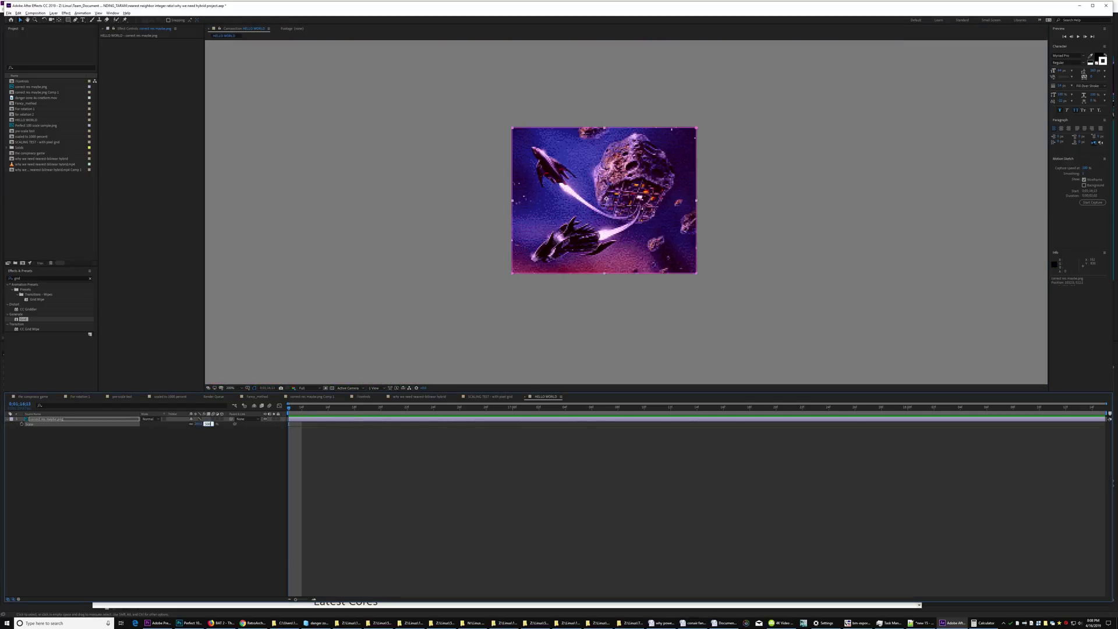
# Set the masked image layer's scale to 500% and rotate it slightly clockwise
pyautogui.write('500')
pyautogui.press('Return')
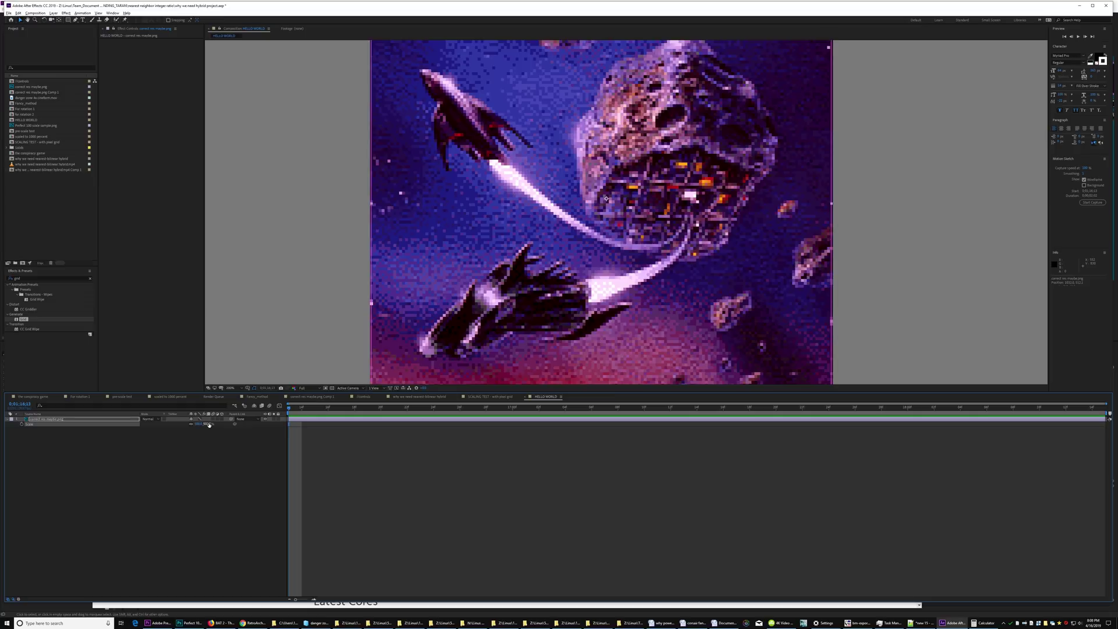
pyautogui.press('r')
pyautogui.moveTo(195, 424); pyautogui.dragTo(225, 462)
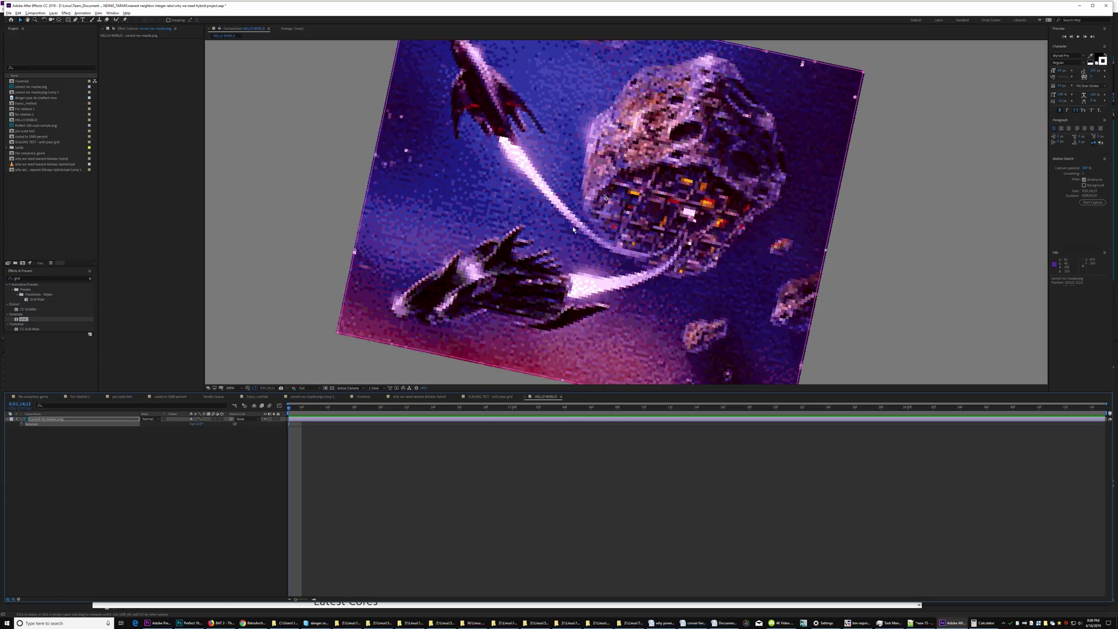
# Fine-tune the layer's rotation while examining the enlarged pixel edges along the spaceship's trail
pyautogui.scroll(3, 590, 235)
pyautogui.moveTo(590, 242); pyautogui.dragTo(892, 239)
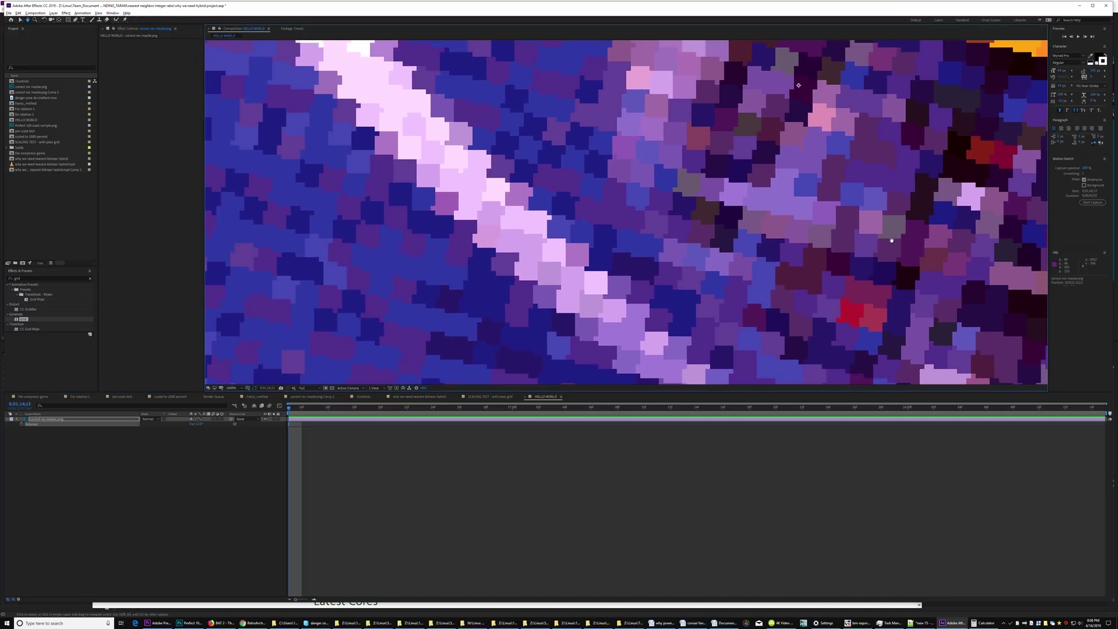
pyautogui.moveTo(192, 422)
pyautogui.mouseDown()
pyautogui.moveTo(183, 427)
pyautogui.moveTo(292, 423)
pyautogui.moveTo(196, 437)
pyautogui.mouseUp()
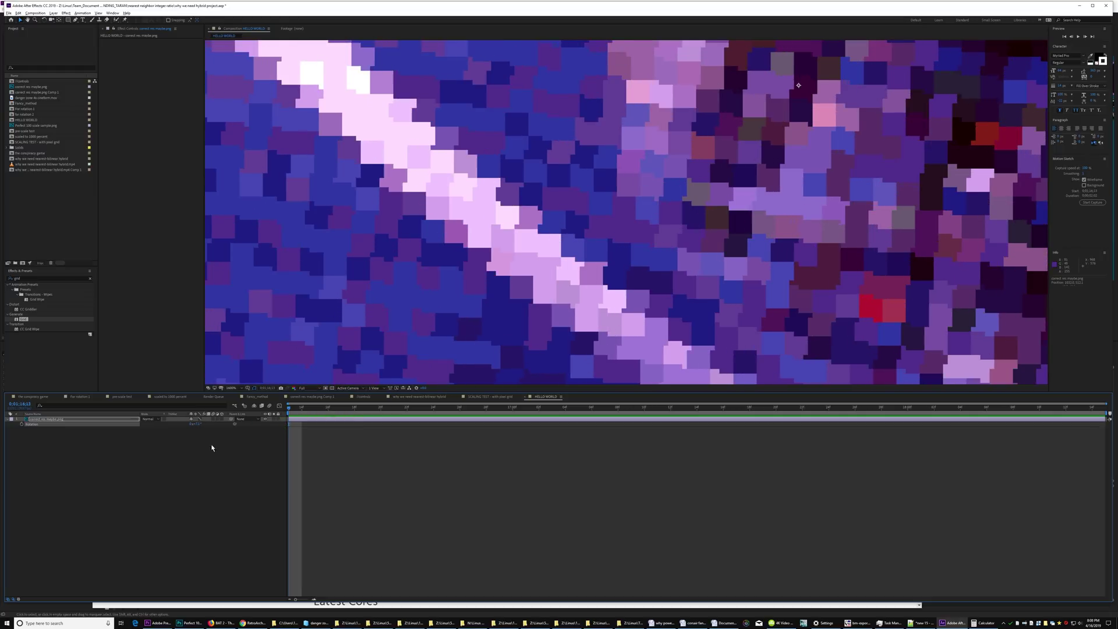
# Examine the rotated layer's enlarged pixels along the trail and asteroid, comparing its appearance under nearest-neighbor and smoothed sampling
pyautogui.moveTo(344, 141); pyautogui.dragTo(424, 167)
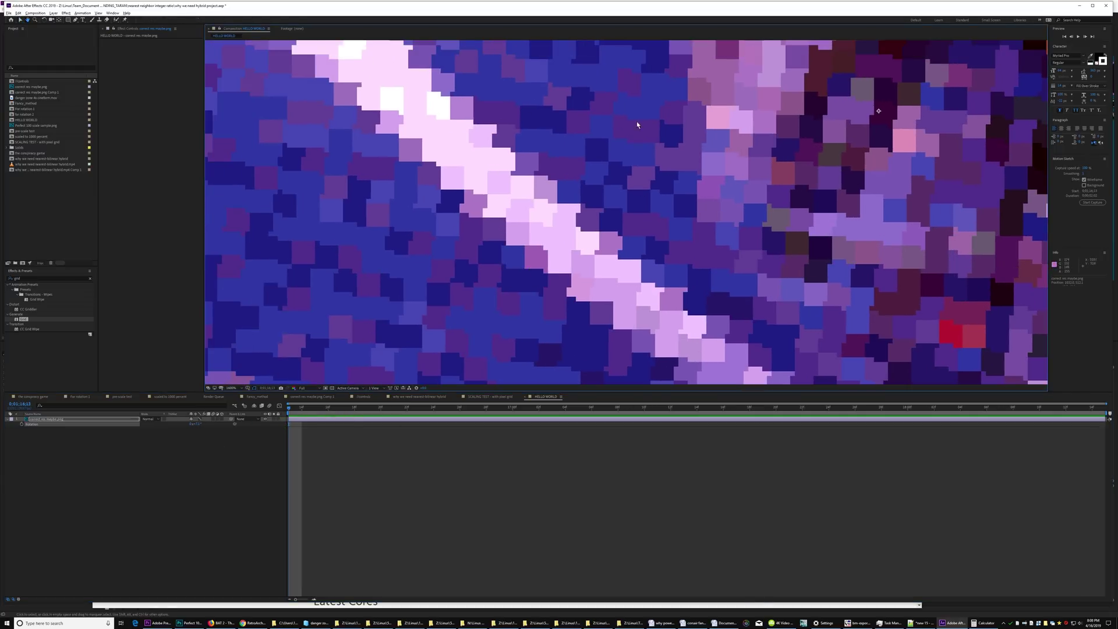
pyautogui.moveTo(724, 188); pyautogui.dragTo(460, 413)
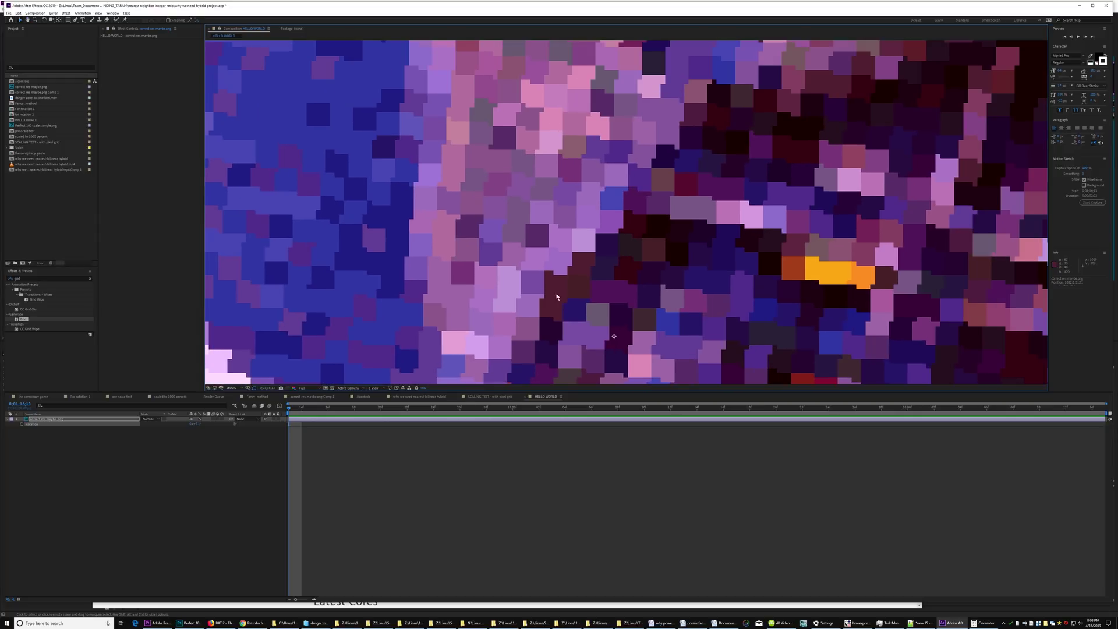
pyautogui.moveTo(701, 109); pyautogui.dragTo(557, 286)
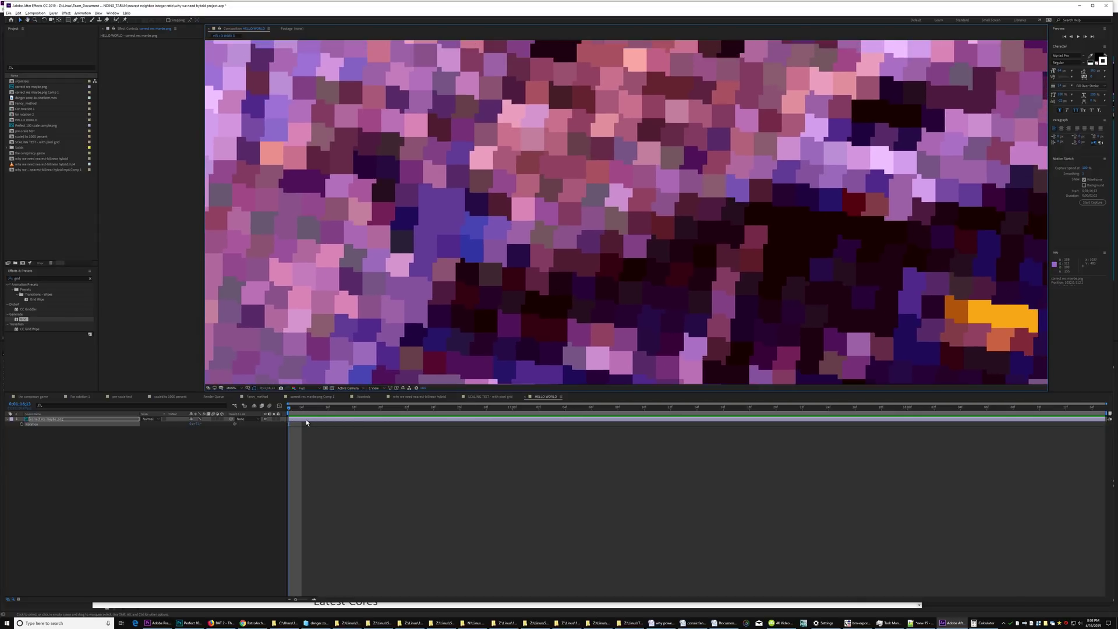
pyautogui.moveTo(542, 240); pyautogui.dragTo(446, 311)
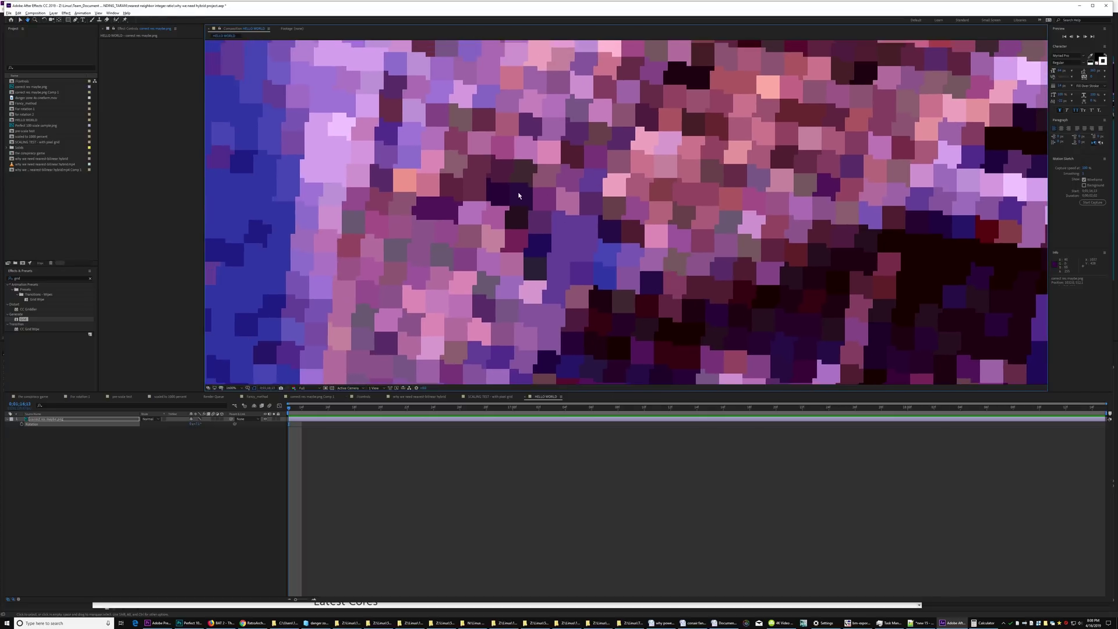
pyautogui.moveTo(200, 422); pyautogui.dragTo(201, 423)
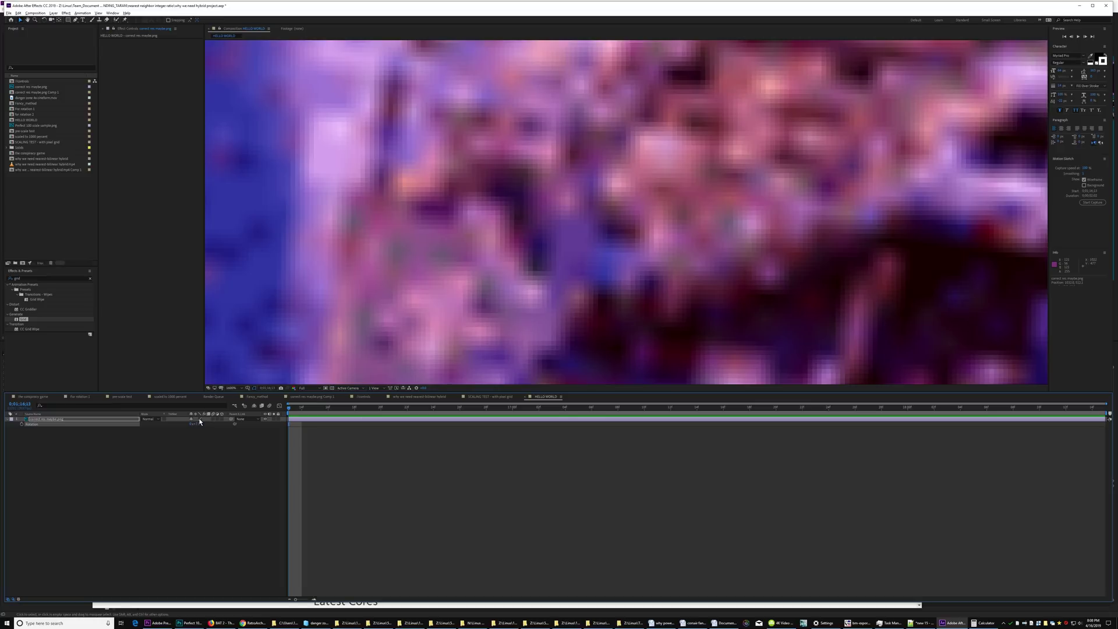
pyautogui.moveTo(201, 423); pyautogui.dragTo(200, 423)
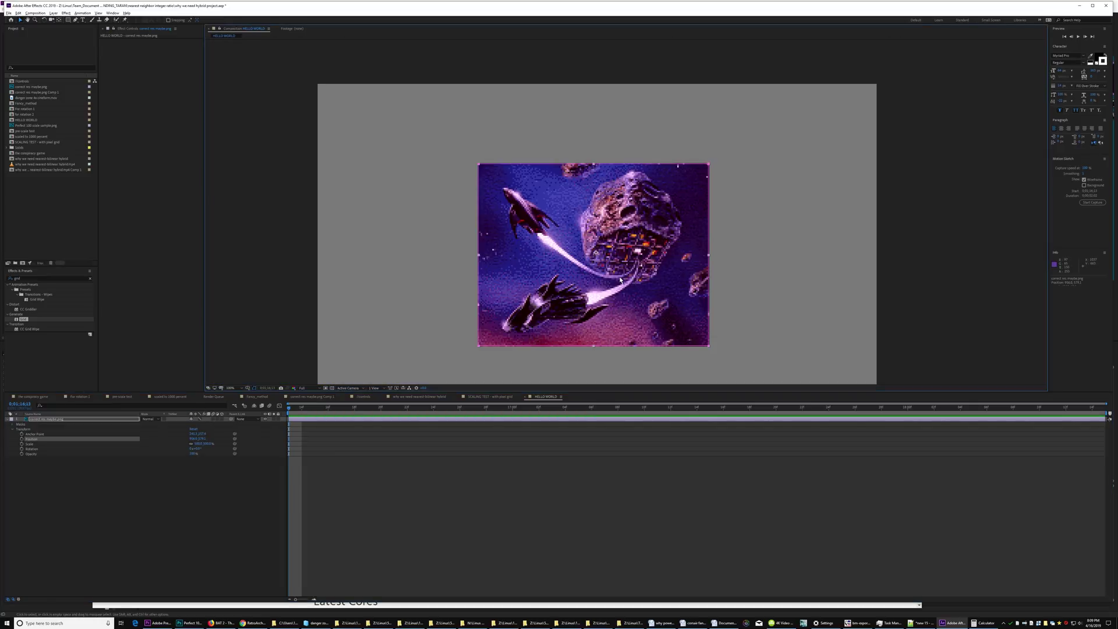
# Set the image layer's scale to 600%
pyautogui.click(38, 446)
pyautogui.click(207, 444)
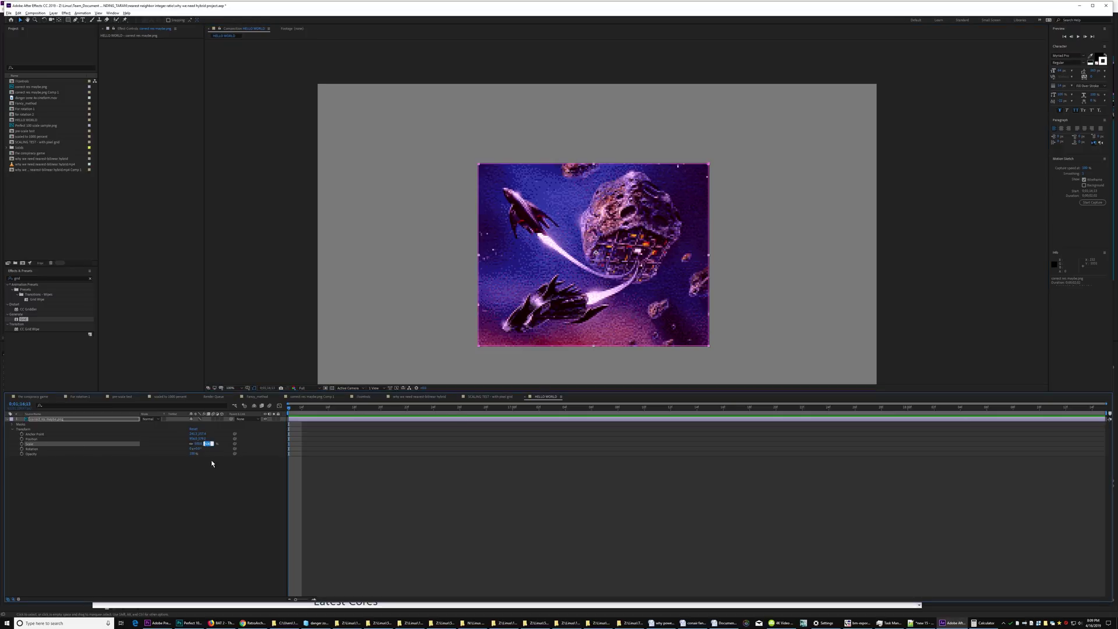
pyautogui.write('600')
pyautogui.press('Return')
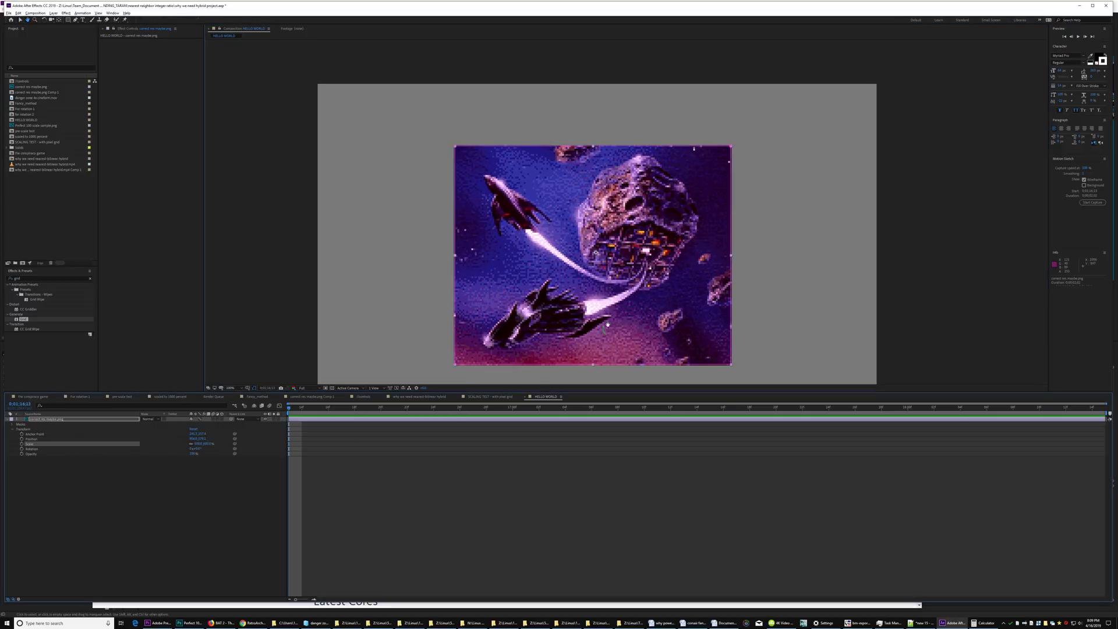
# Set the image layer's scale to 800% and move the image slightly up and to the right in the composition
pyautogui.click(209, 444)
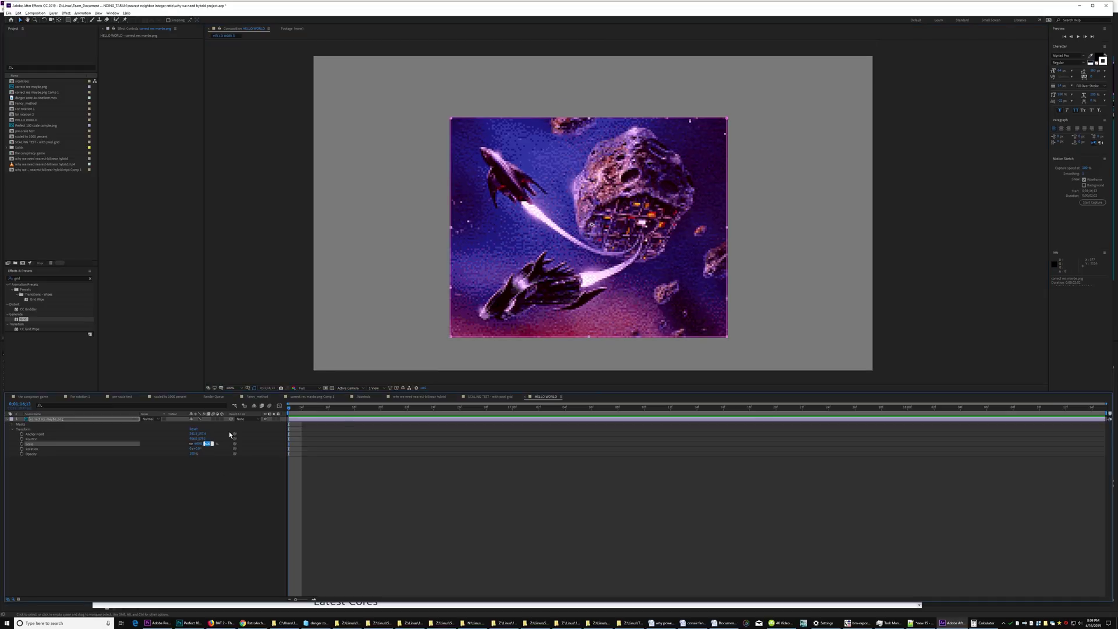
pyautogui.write('800')
pyautogui.press('Return')
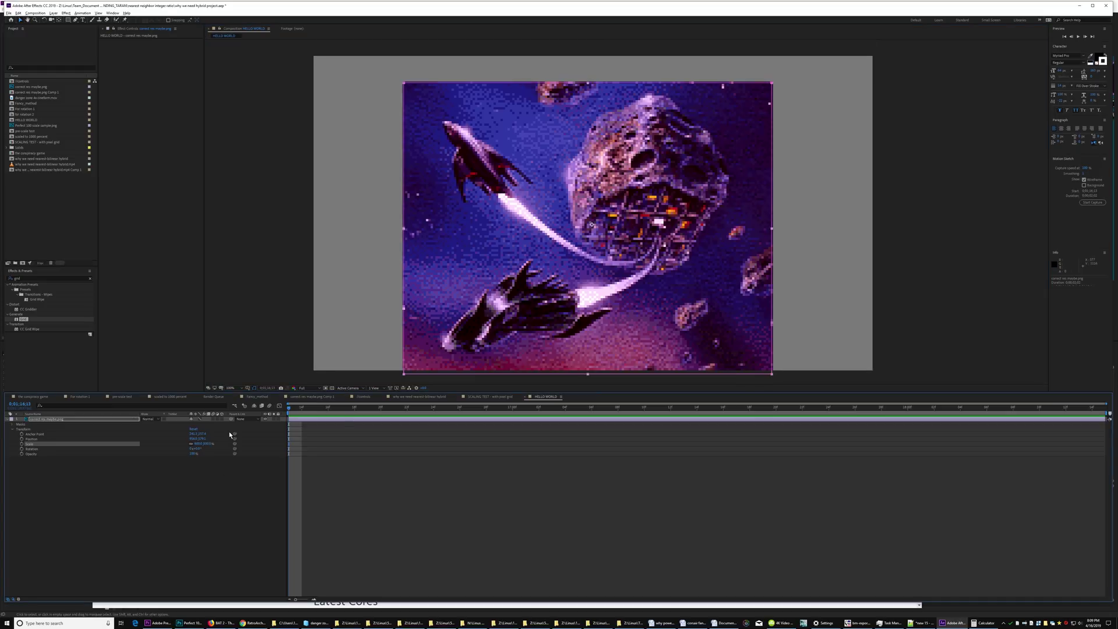
pyautogui.moveTo(449, 363); pyautogui.dragTo(453, 353)
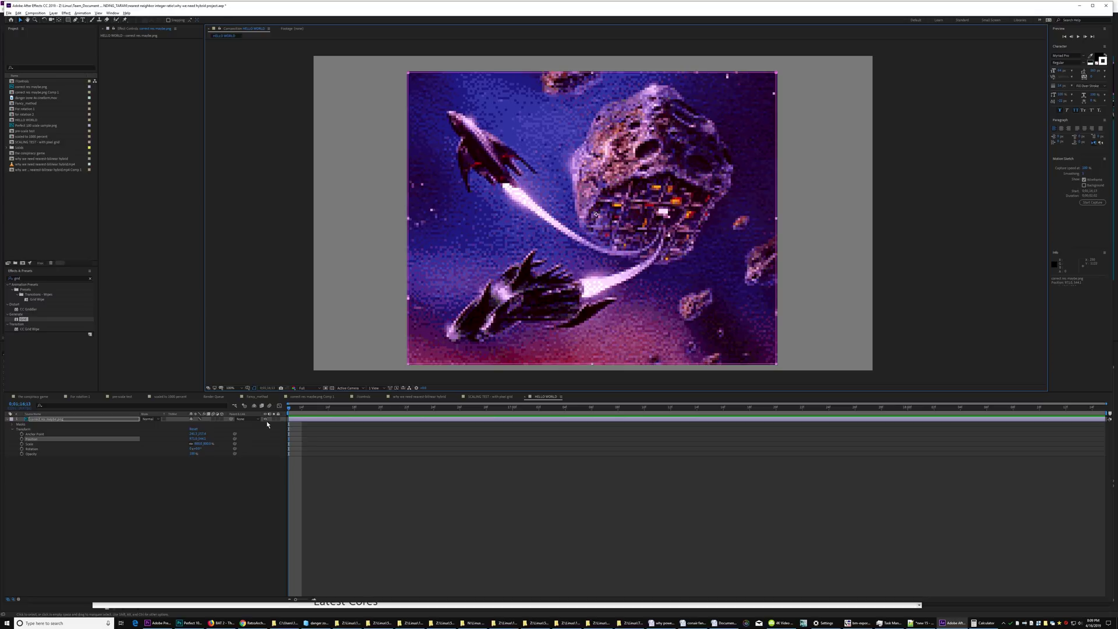
# Pre-compose the enlarged image layer
pyautogui.click(294, 421)
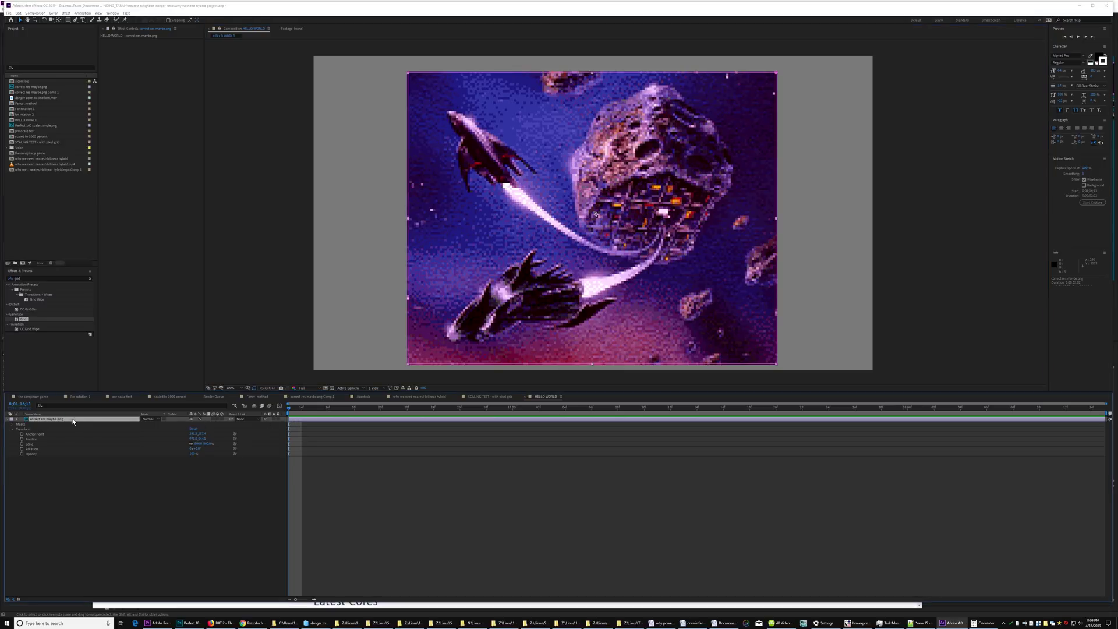
pyautogui.hotkey('ctrl', 'shift', 'c')
pyautogui.click(579, 350)
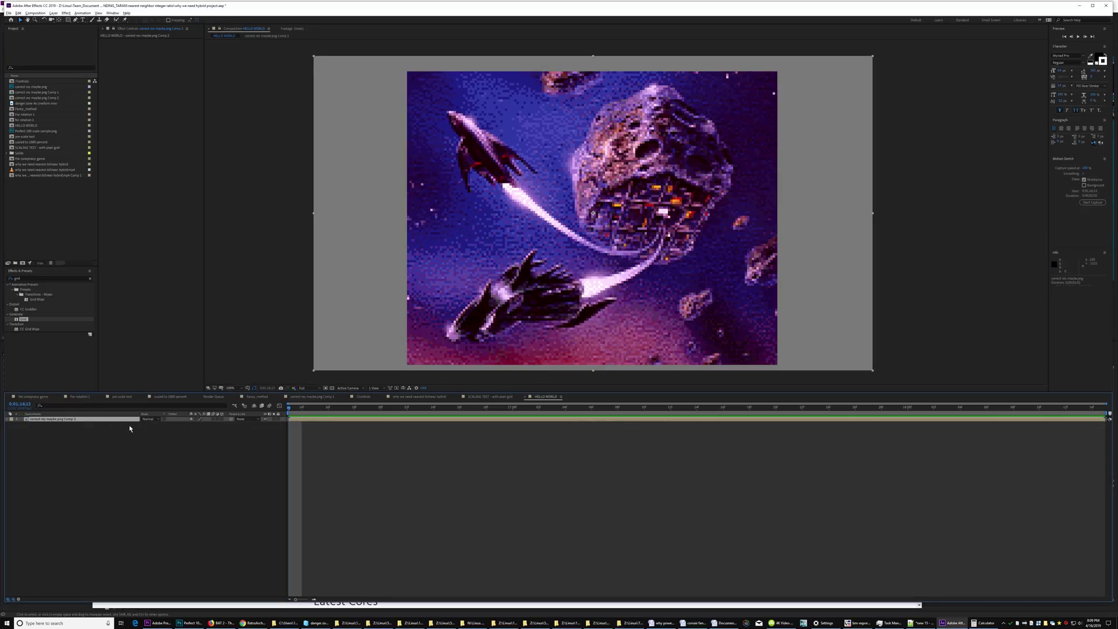
# Rotate the pre-composed layer to 18° and inspect its enlarged pixel edges around the orange asteroid lights
pyautogui.press('r')
pyautogui.moveTo(201, 426); pyautogui.dragTo(213, 426)
pyautogui.scroll(6, 564, 280)
pyautogui.moveTo(577, 268); pyautogui.dragTo(619, 296)
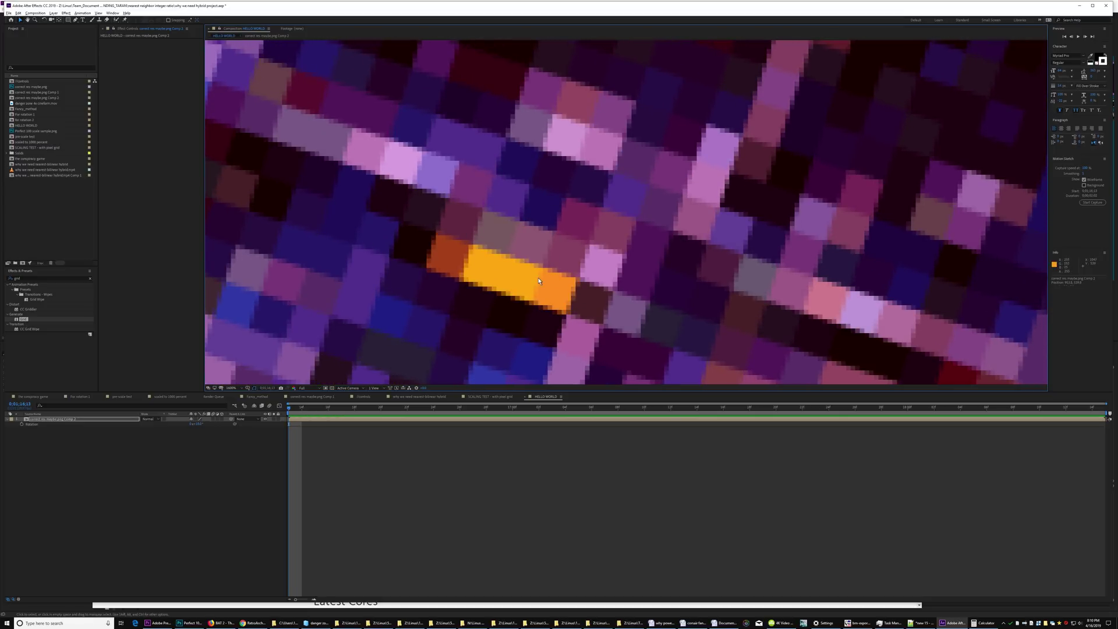
pyautogui.scroll(-6, 540, 281)
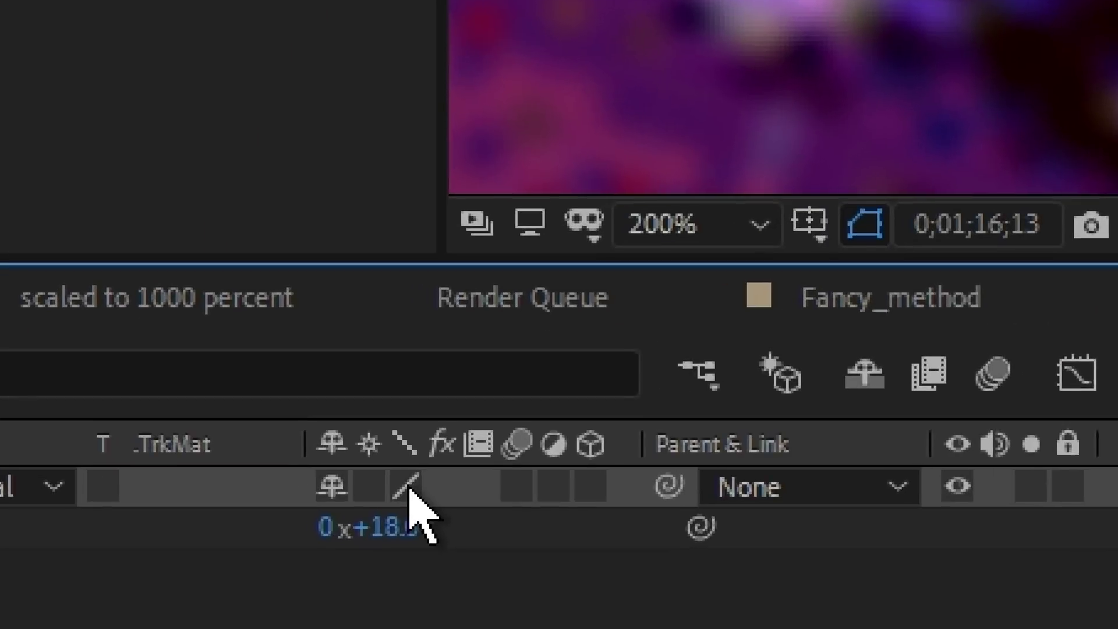
# Cycle the pre-composed layer's quality and sampling switch, leave it on bilinear, and examine the rotated image up close
pyautogui.click(199, 419)
pyautogui.click(199, 419)
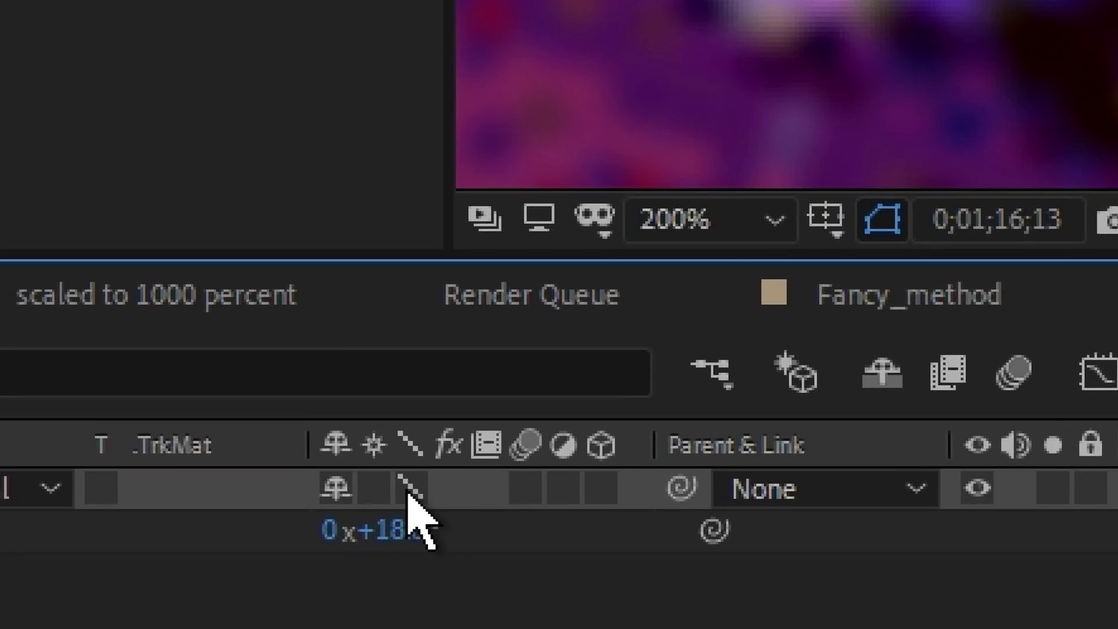
pyautogui.click(415, 493)
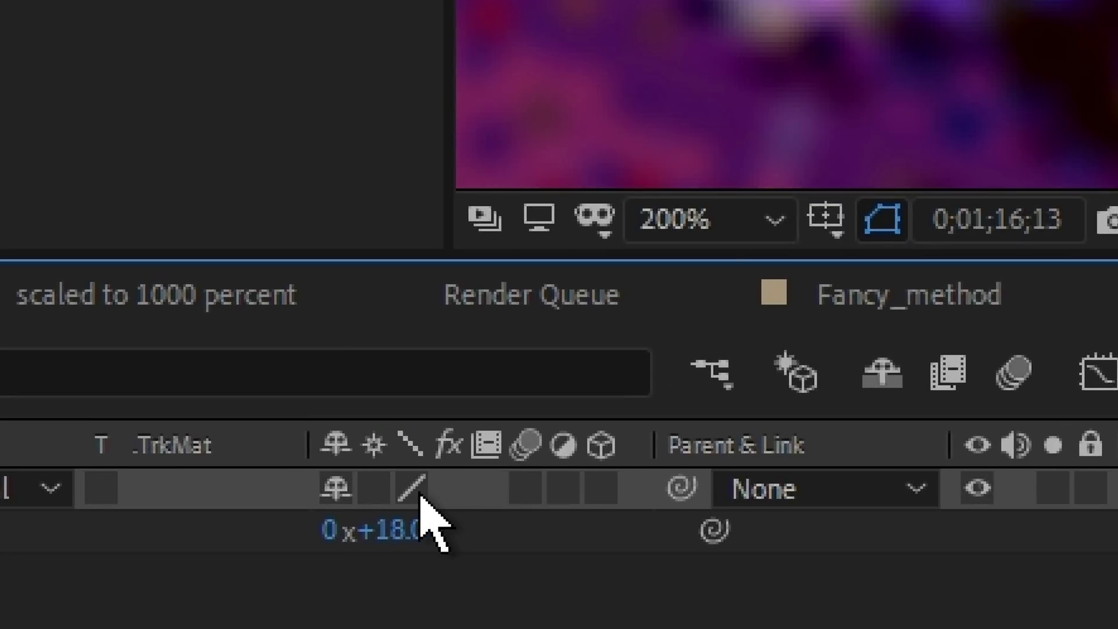
pyautogui.click(408, 493)
pyautogui.click(416, 500)
pyautogui.click(413, 497)
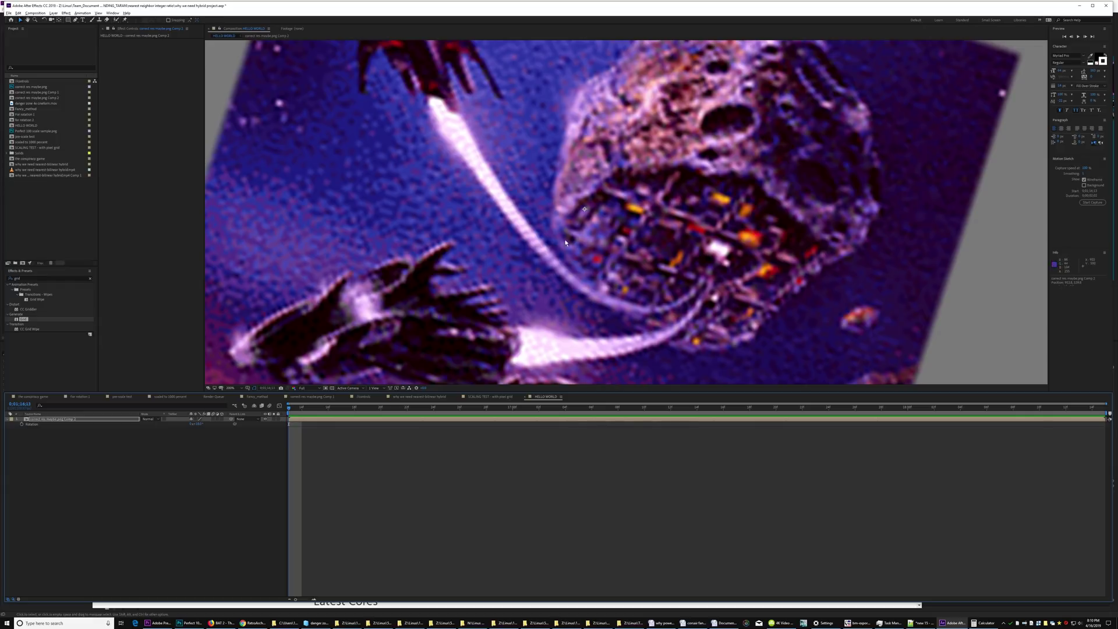
pyautogui.scroll(3, 594, 251)
pyautogui.scroll(-4, 595, 251)
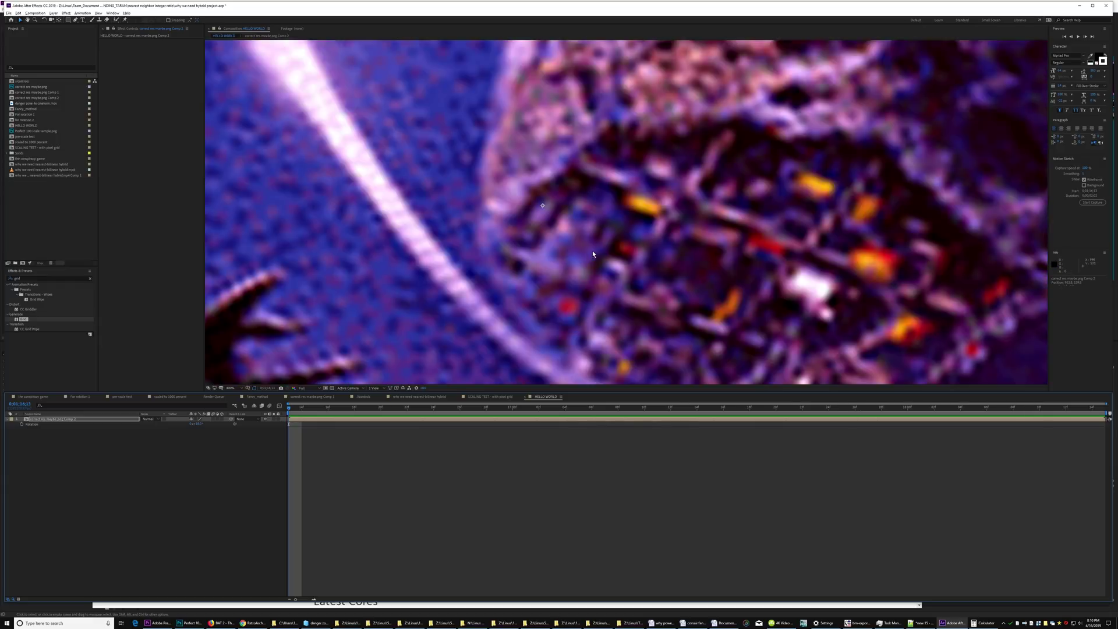
pyautogui.scroll(1, 595, 251)
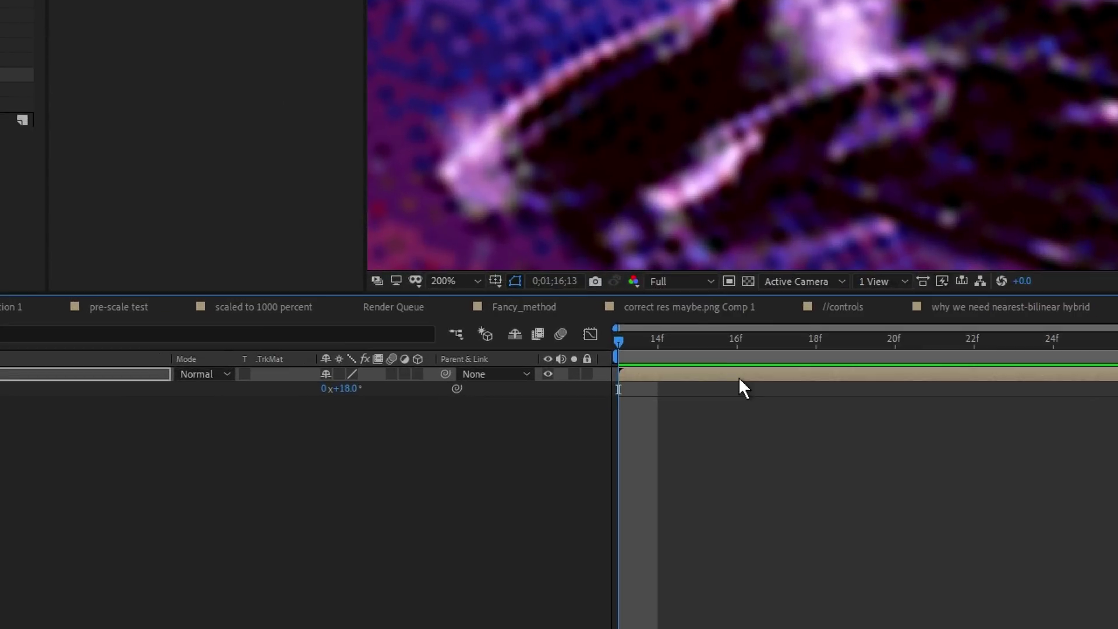
# Set the image layer inside the pre-composition to nearest-neighbor sampling and return to the HELLO WORLD composition
pyautogui.press('Home')
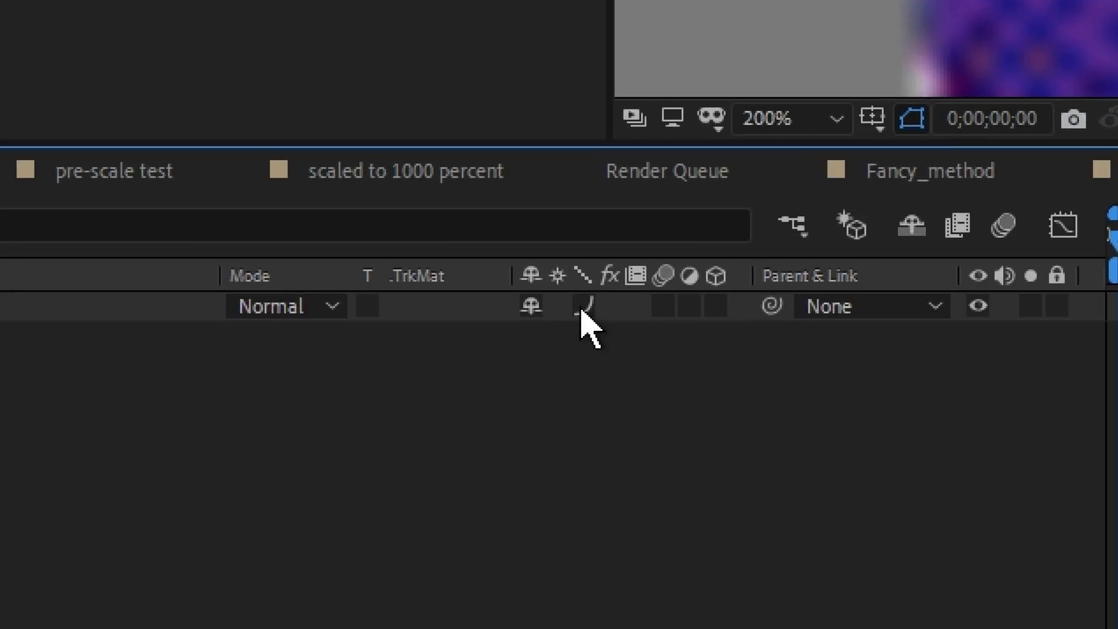
pyautogui.click(587, 309)
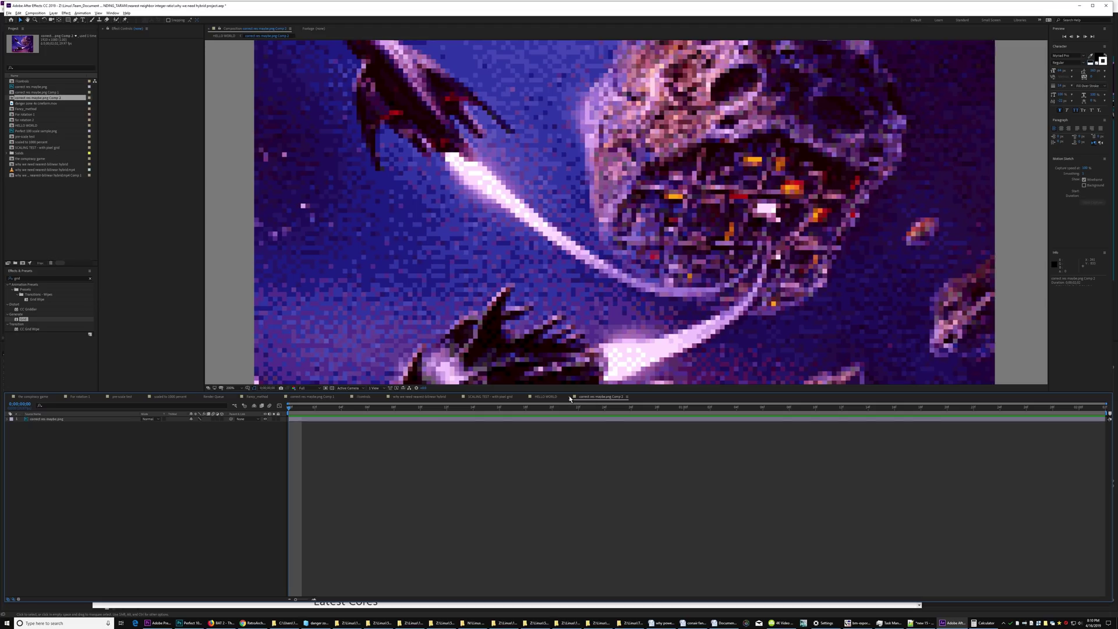
pyautogui.click(570, 397)
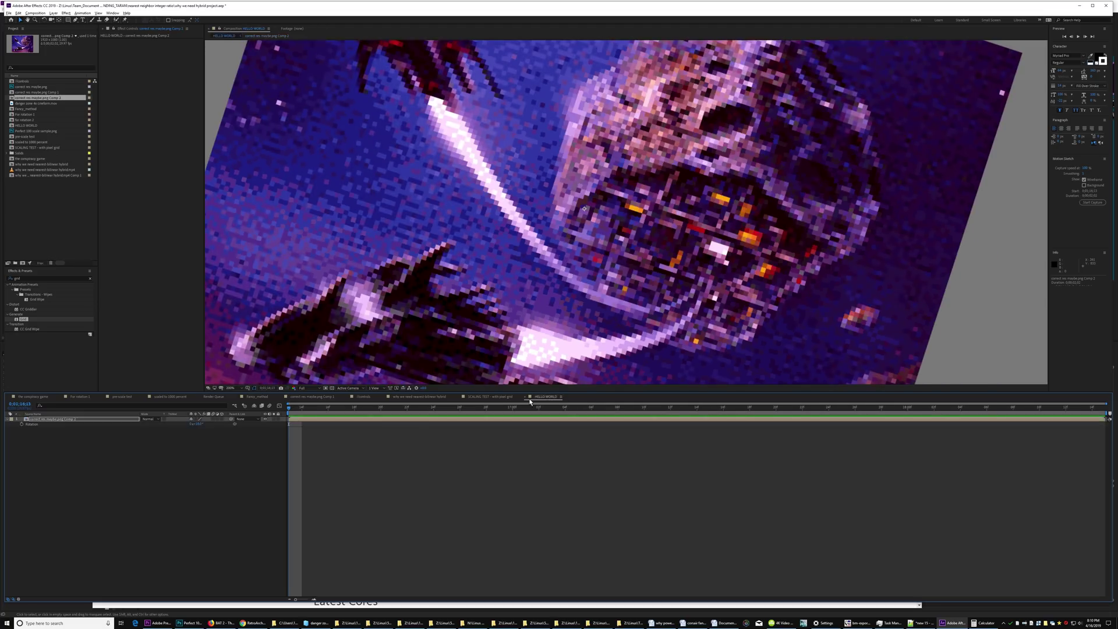
pyautogui.scroll(4, 612, 252)
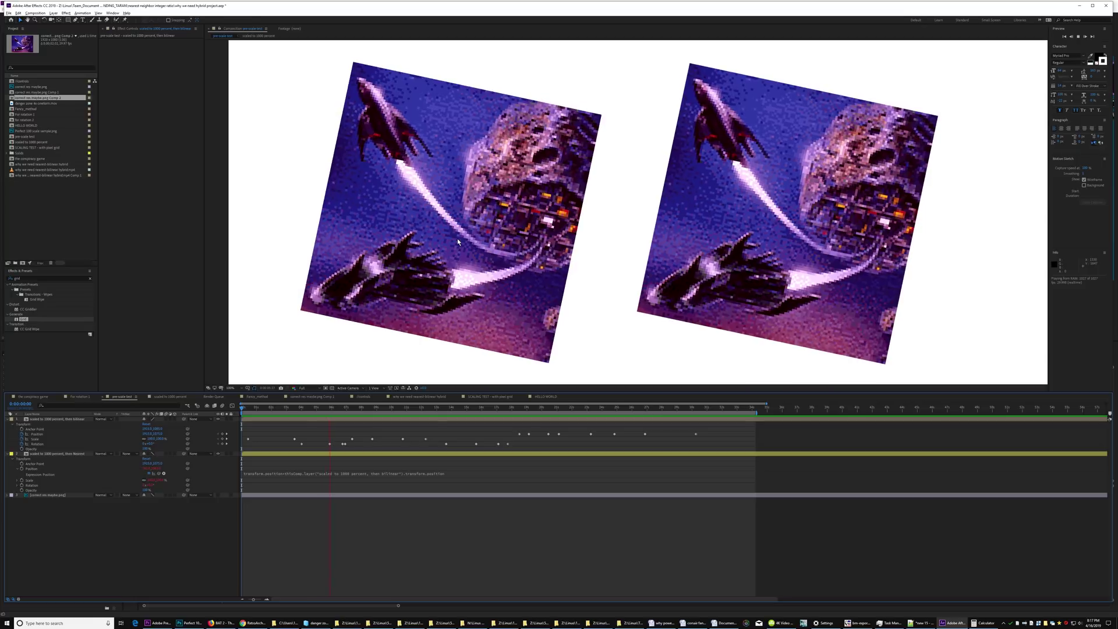
# Move to an earlier frame of the pre-scale test and play back the two moving images at closer range
pyautogui.click(286, 408)
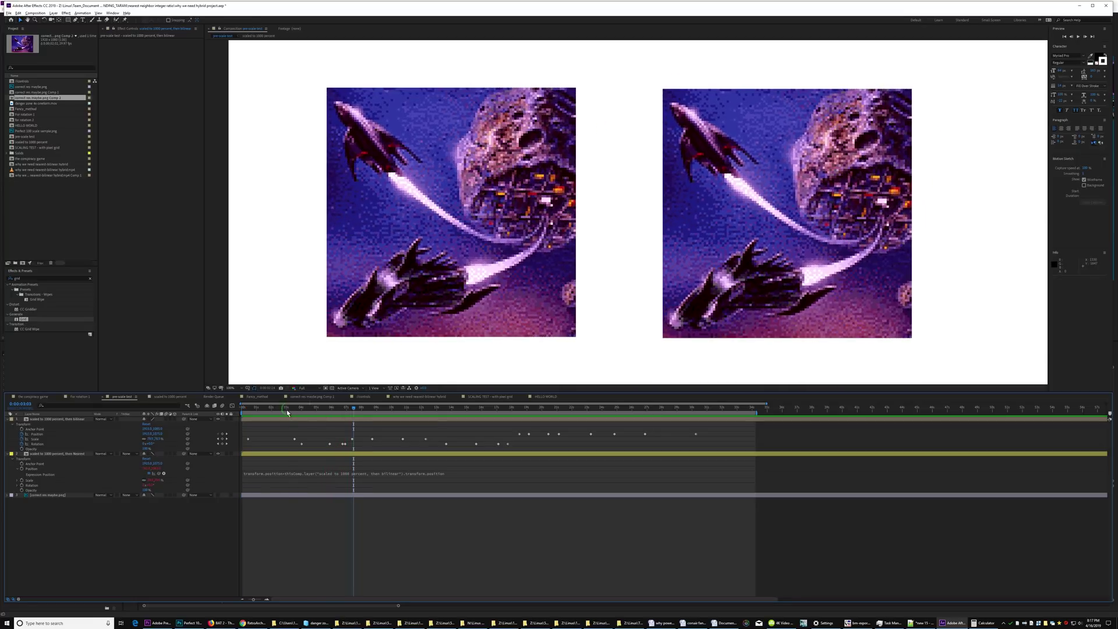
pyautogui.moveTo(286, 408); pyautogui.dragTo(280, 408)
pyautogui.scroll(2, 573, 365)
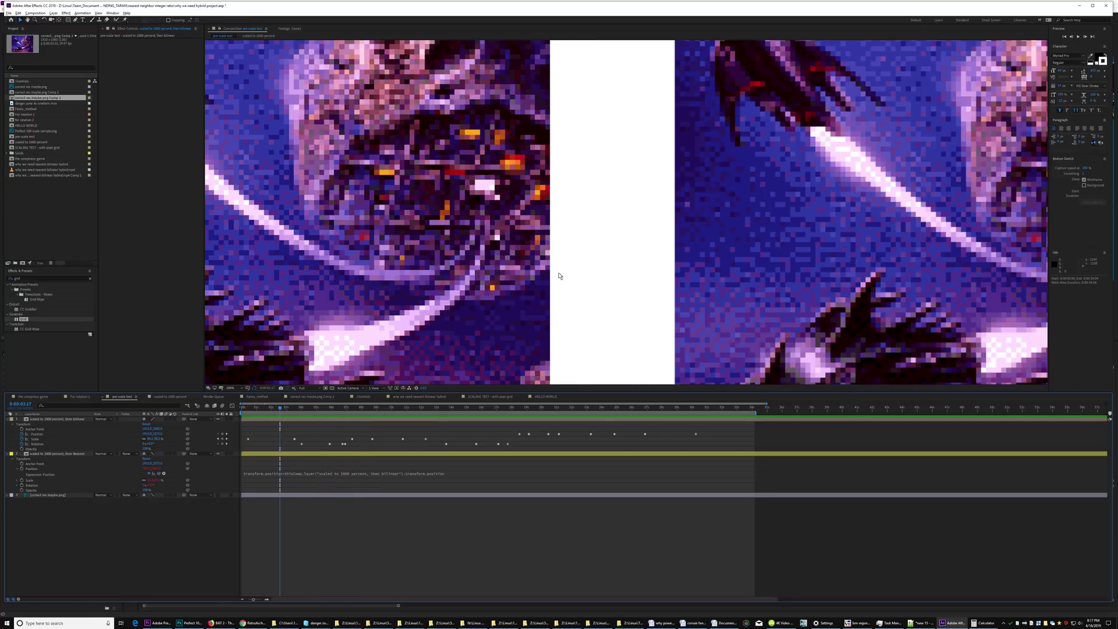
pyautogui.press('space')
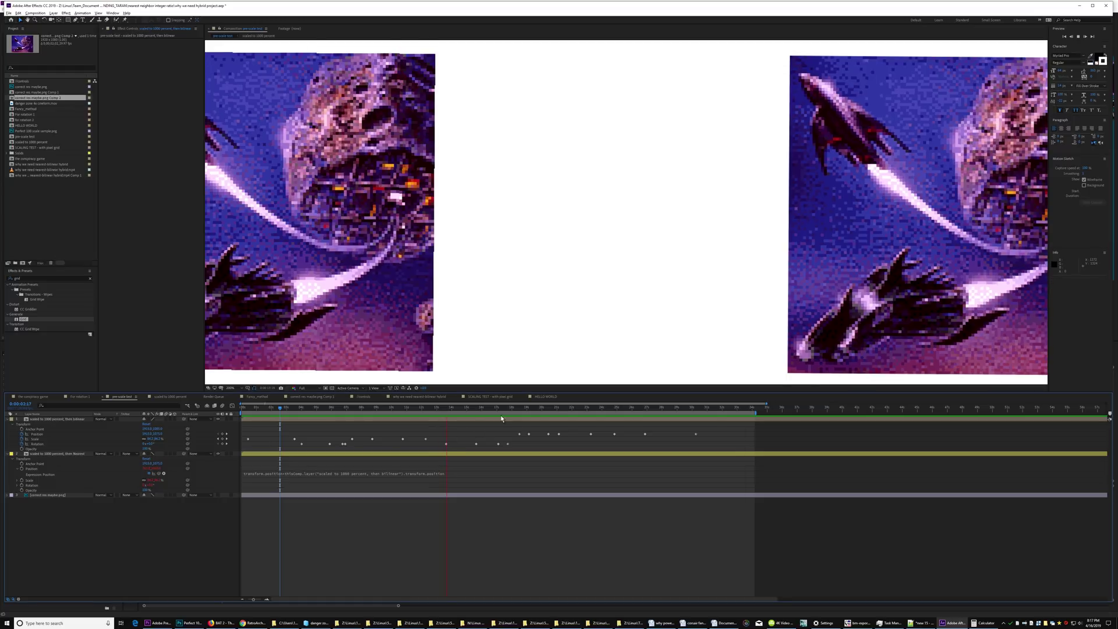
pyautogui.press('space')
# Magnify the spaceship's trail in the pre-scale test and select the nearest and bilinear versions' layers in turn for comparison
pyautogui.click(440, 410)
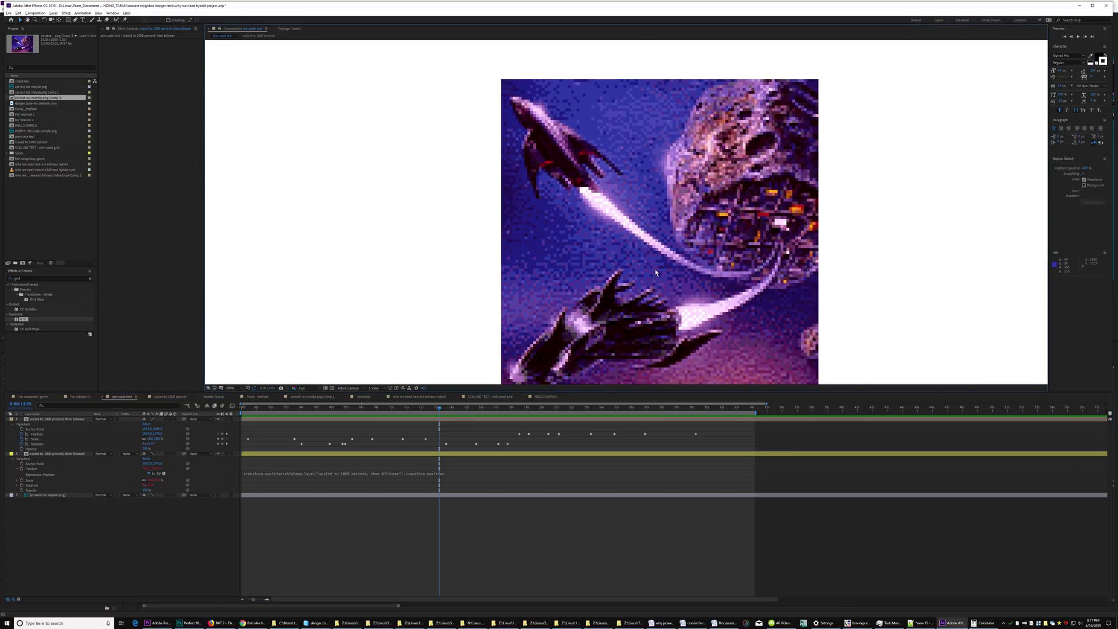
pyautogui.scroll(5, 656, 273)
pyautogui.moveTo(560, 93); pyautogui.dragTo(554, 140)
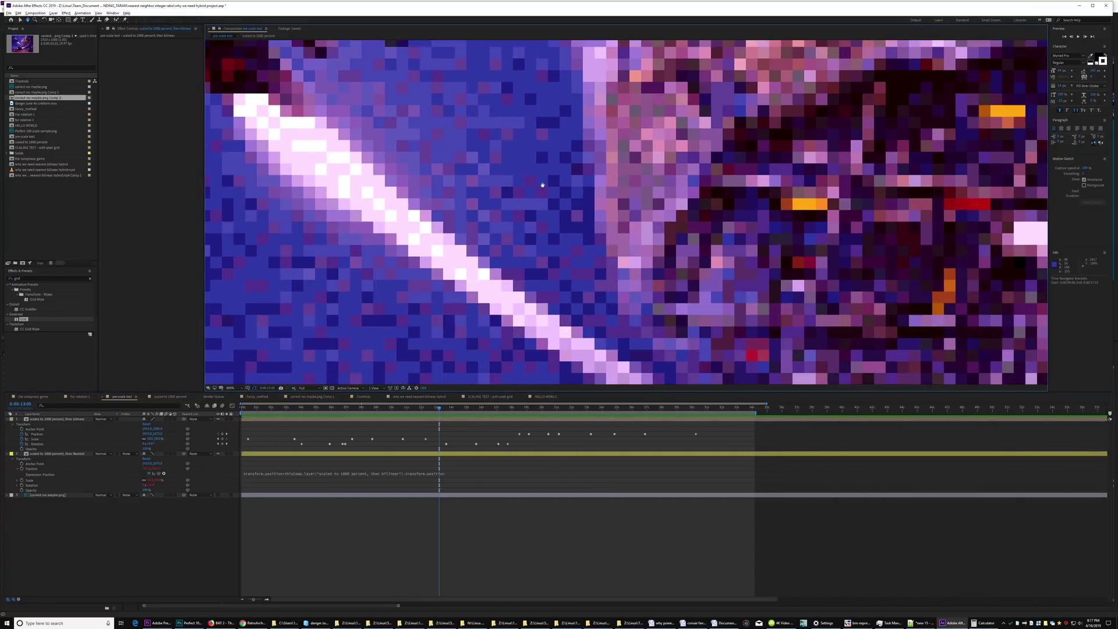
pyautogui.click(259, 455)
pyautogui.click(258, 420)
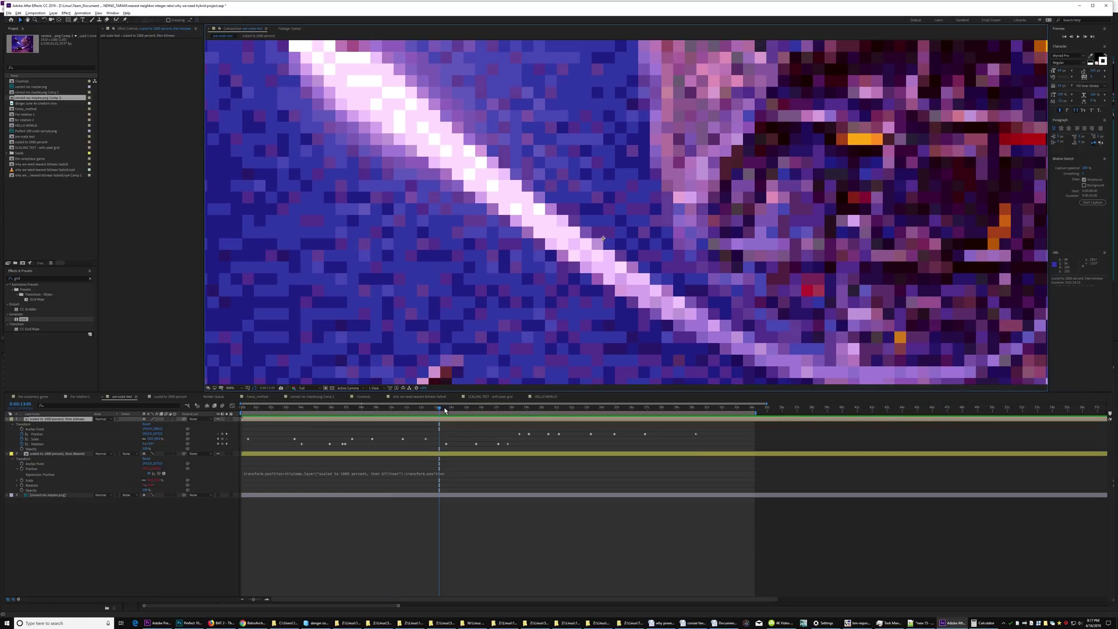
# Go to the second position keyframe of the bilinear version and inspect its pixels along the trail and asteroid
pyautogui.moveTo(446, 410); pyautogui.dragTo(530, 424)
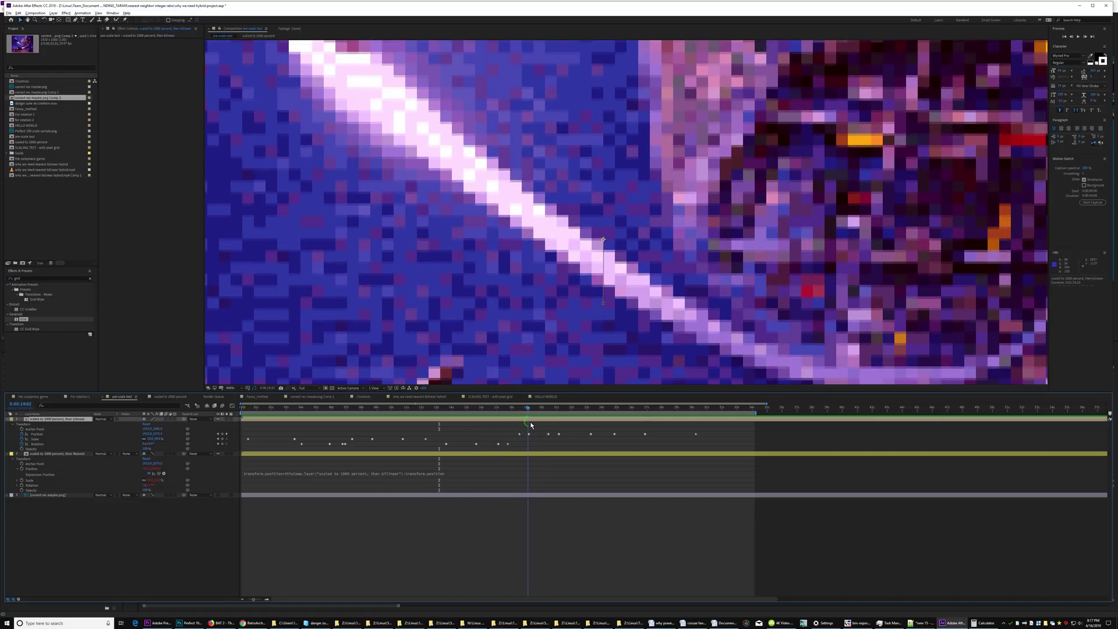
pyautogui.moveTo(675, 171); pyautogui.dragTo(646, 282)
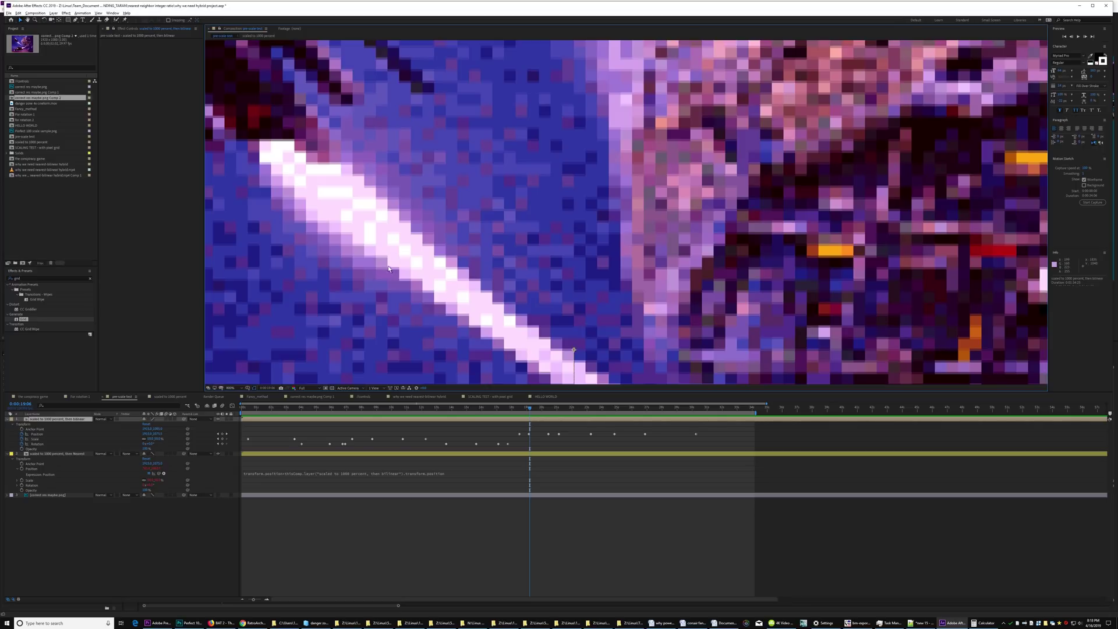
pyautogui.moveTo(359, 245); pyautogui.dragTo(1042, 256)
pyautogui.moveTo(554, 317); pyautogui.dragTo(645, 308)
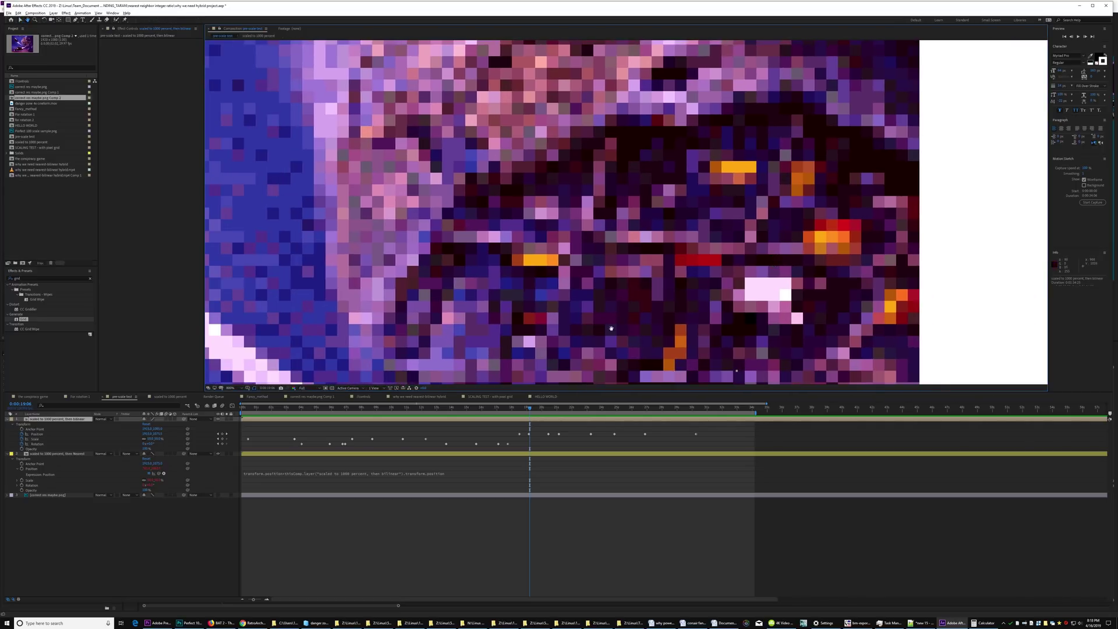
# Scrub near the final position keyframe, compare both images there, and go back to just before the first position keyframe
pyautogui.moveTo(523, 409); pyautogui.dragTo(691, 417)
pyautogui.scroll(-1, 669, 261)
pyautogui.scroll(3, 579, 239)
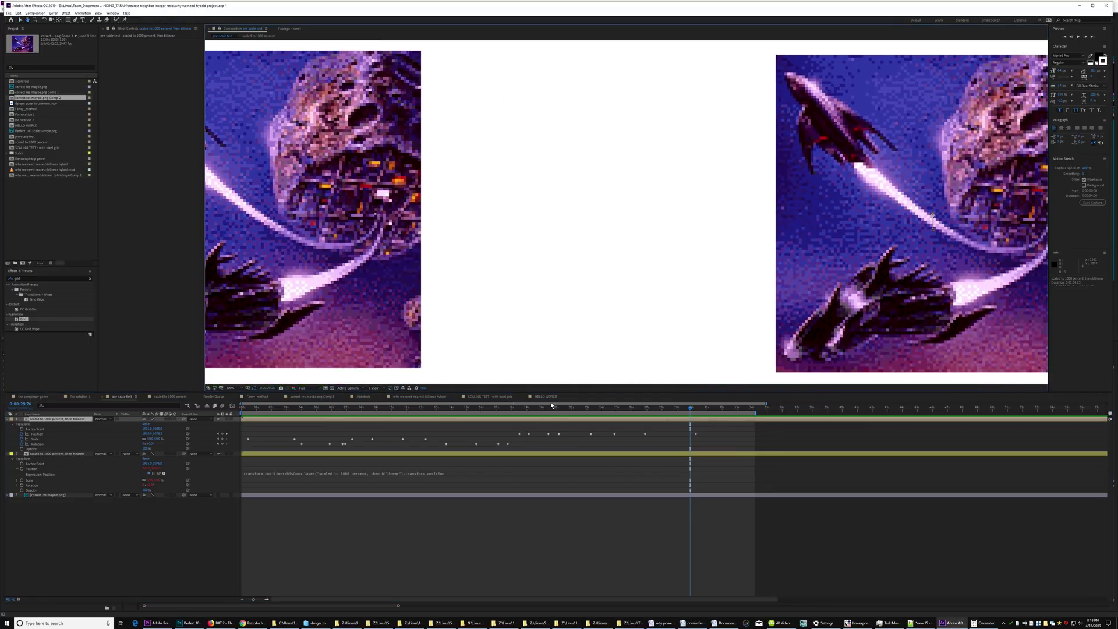
pyautogui.moveTo(546, 413); pyautogui.dragTo(511, 414)
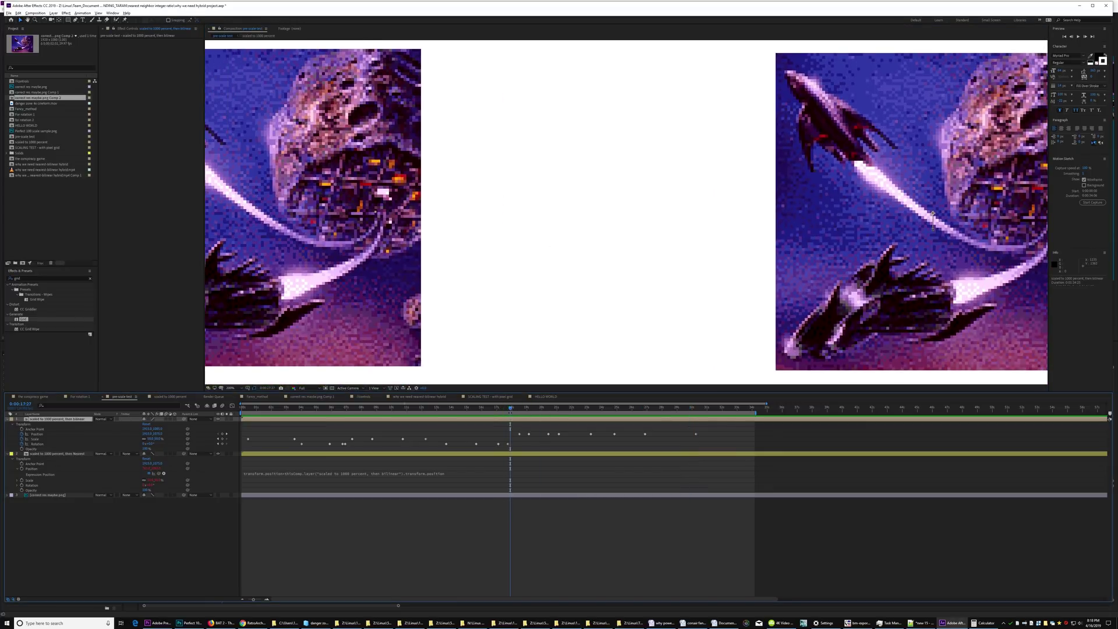
# Play back the pre-scale test, go back to a frame with rotated images, and open the "scaled to 1000 percent" composition
pyautogui.press('space')
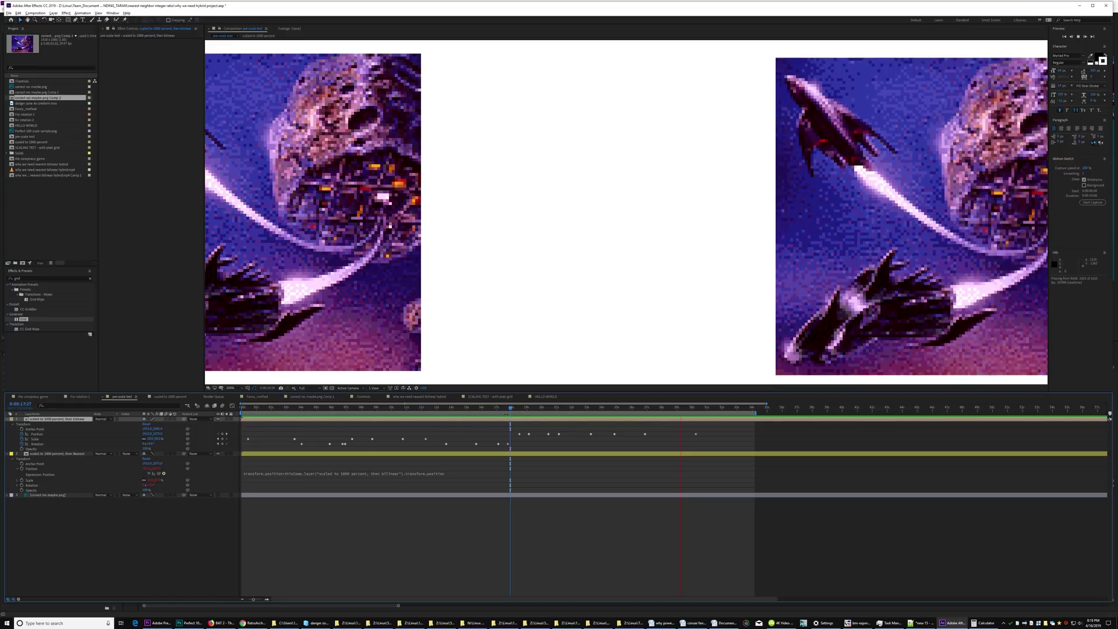
pyautogui.press('space')
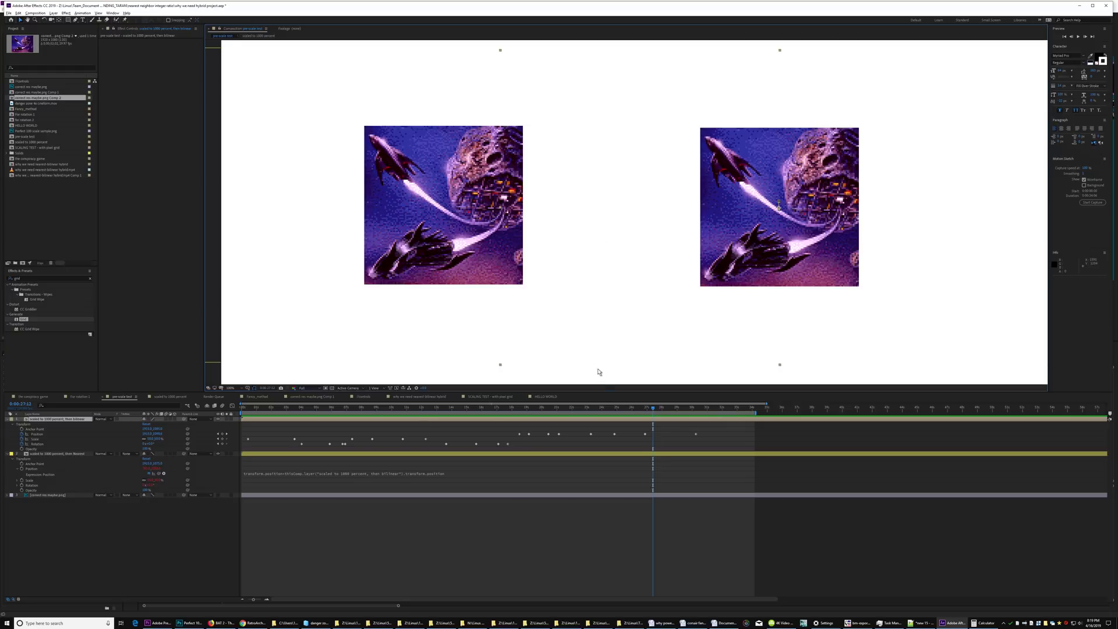
pyautogui.moveTo(639, 411); pyautogui.dragTo(471, 411)
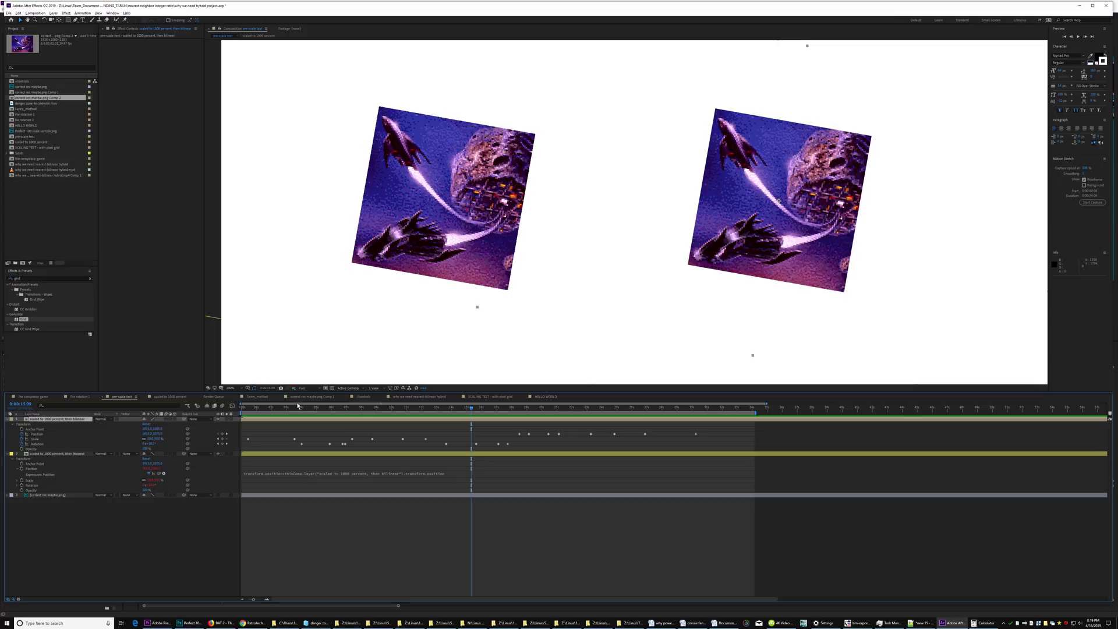
pyautogui.click(166, 397)
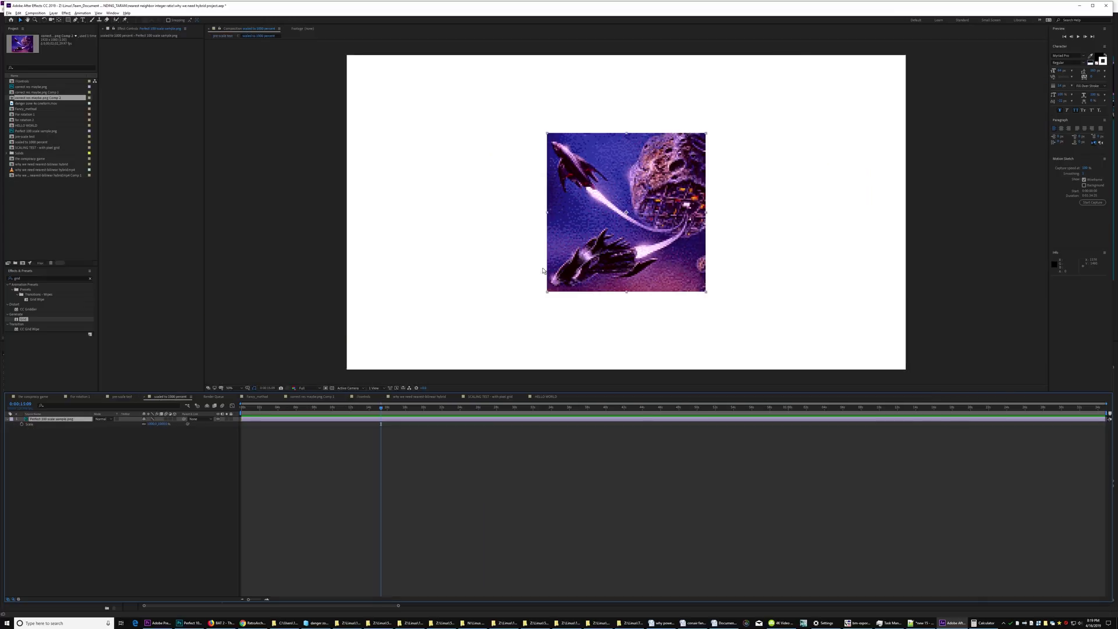
# Switch to Premiere Pro, maximize the program monitor, and play the desktop recording until it is zoomed in on the icons
pyautogui.hotkey('alt', 'Tab')
pyautogui.moveTo(222, 358); pyautogui.dragTo(214, 362)
pyautogui.press('`')
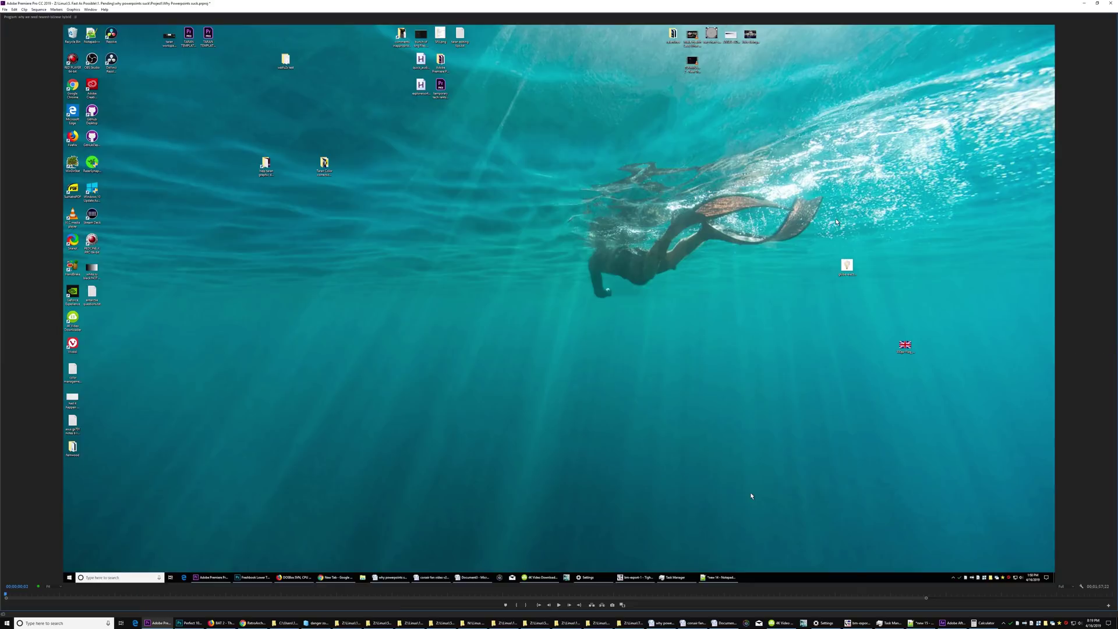
pyautogui.press('space')
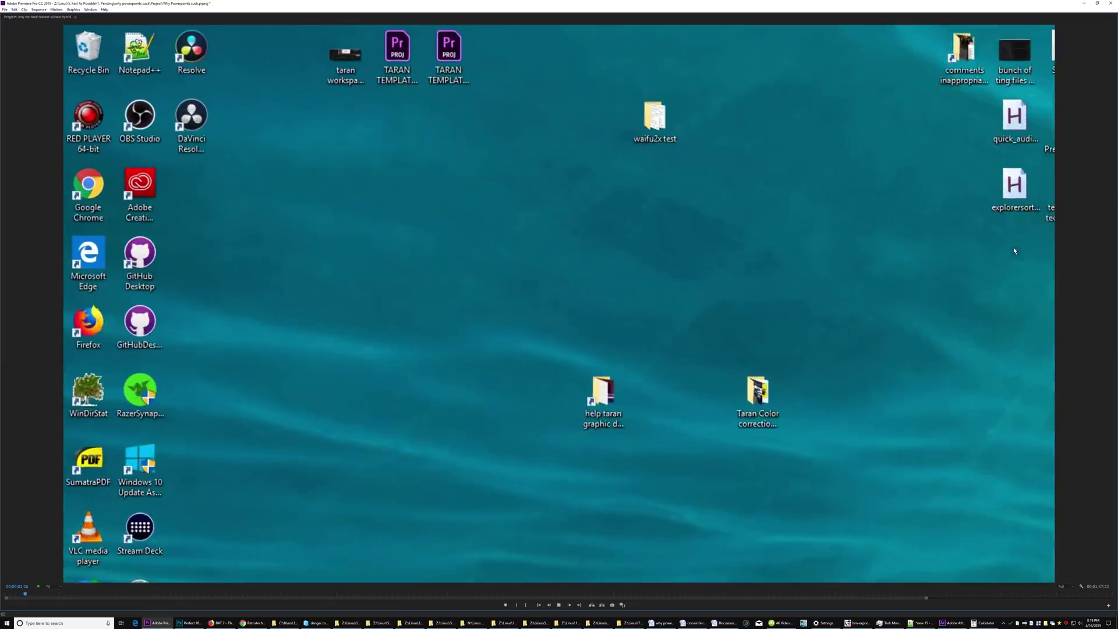
pyautogui.press('space')
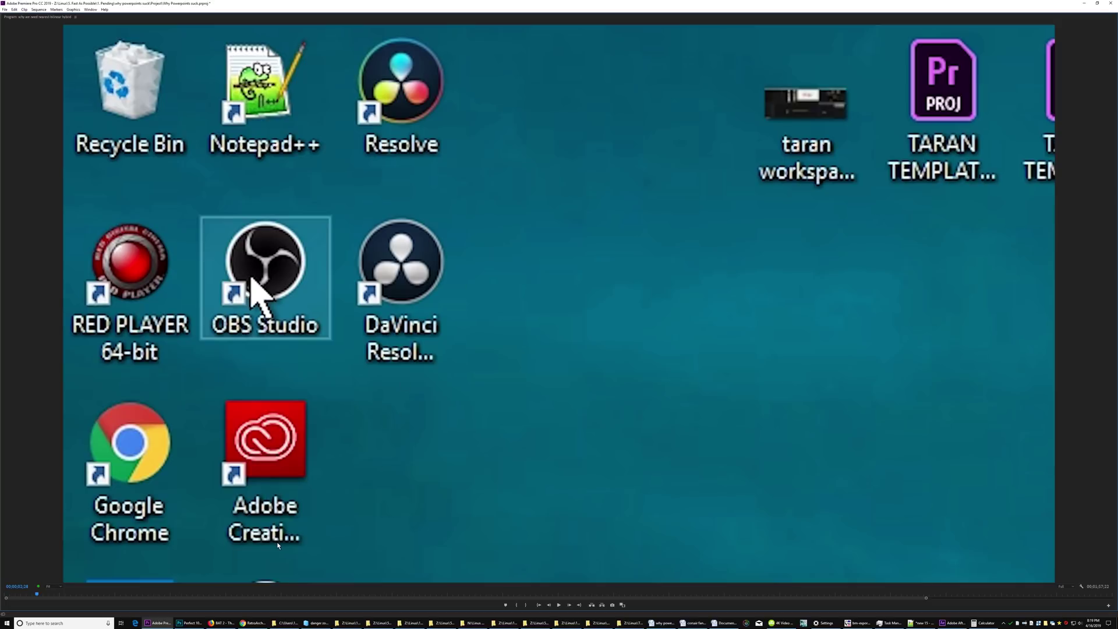
# Return to After Effects, open the Fancy_method composition, reveal the image composition's Scale expression, and check the Null 3 slider at several keyframes
pyautogui.hotkey('alt', 'Tab')
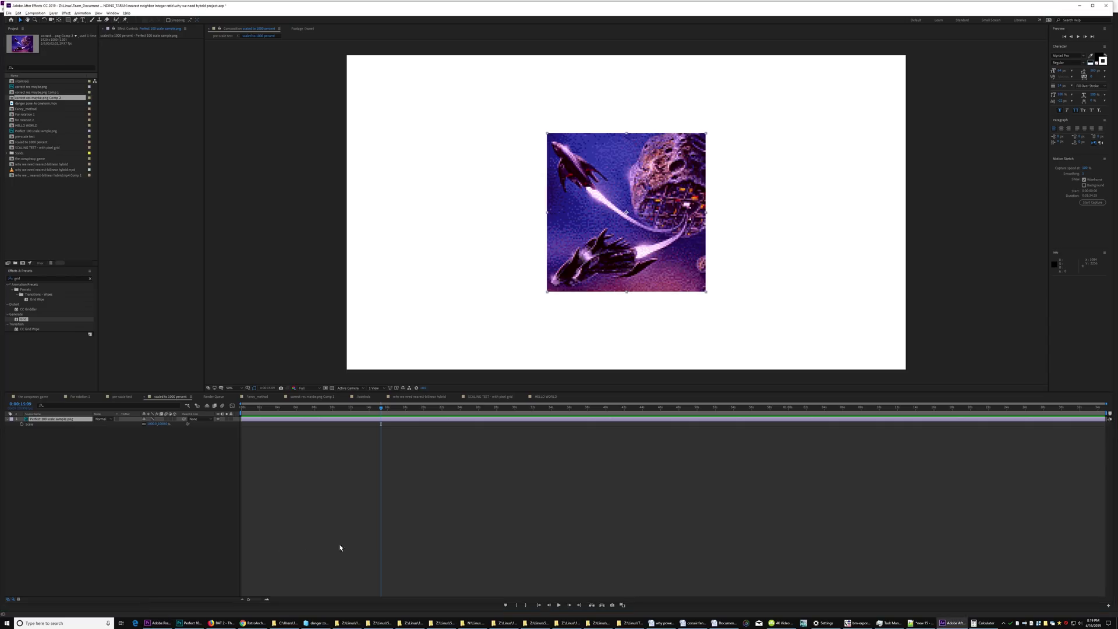
pyautogui.click(258, 397)
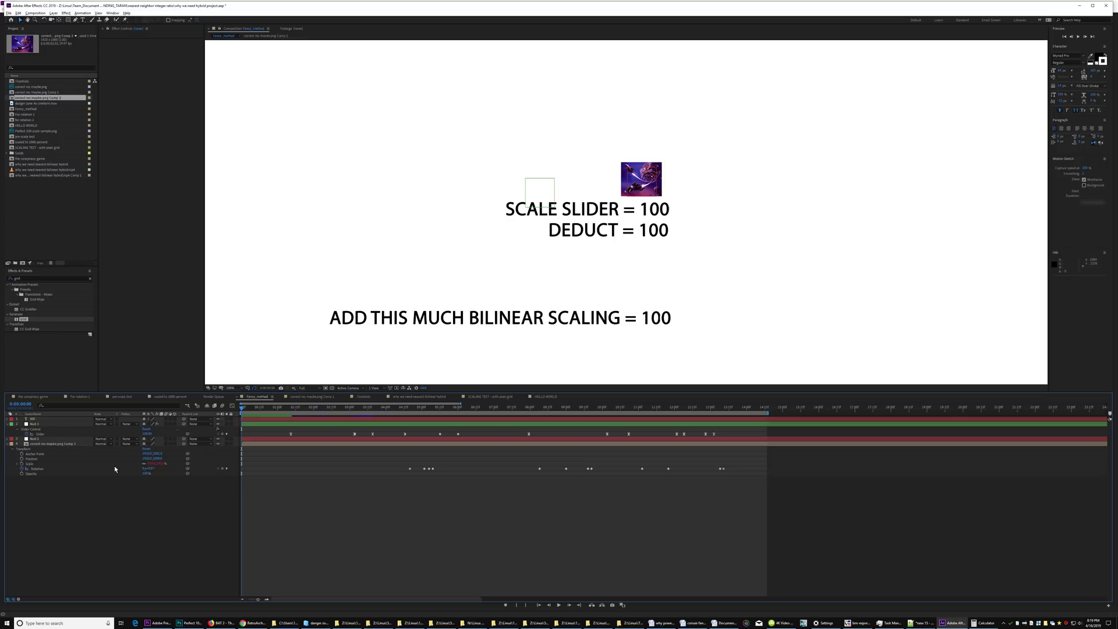
pyautogui.click(18, 464)
pyautogui.moveTo(363, 407); pyautogui.dragTo(353, 434)
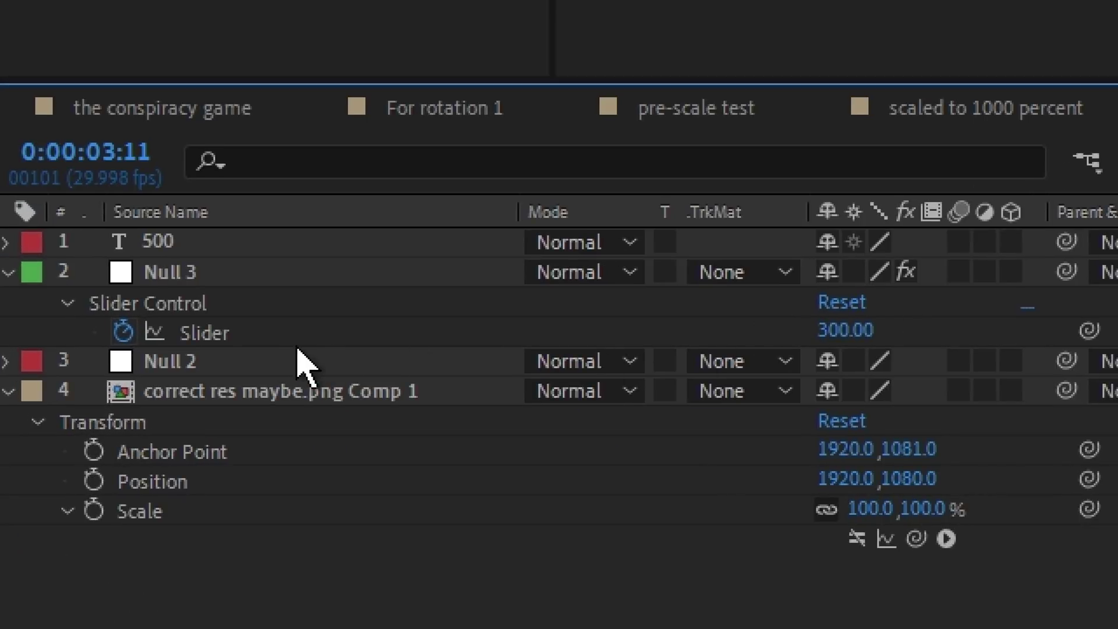
pyautogui.click(39, 434)
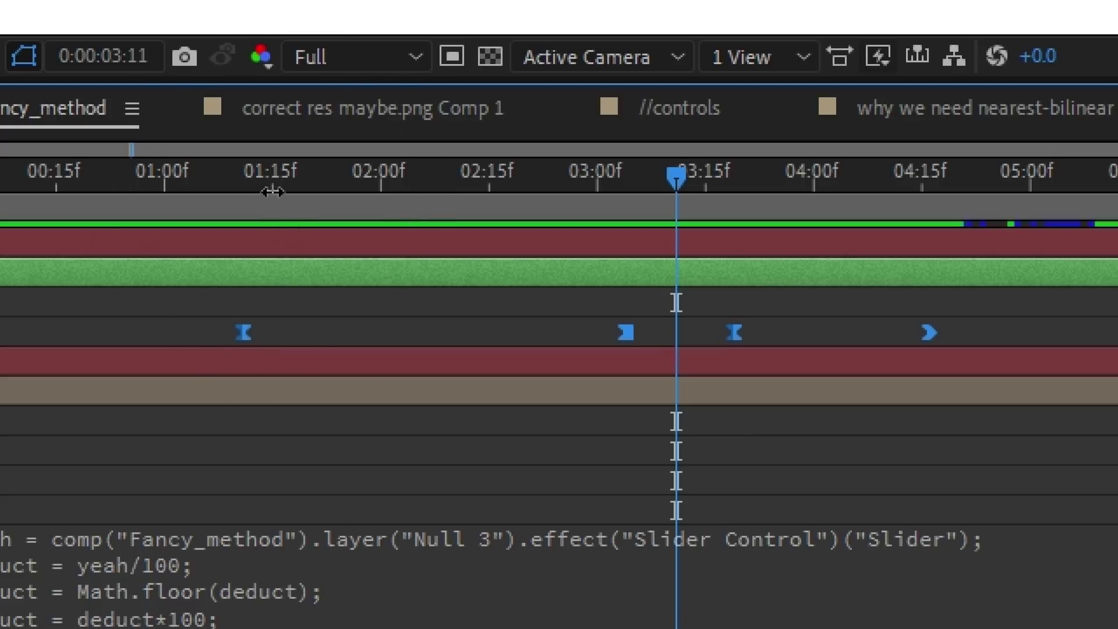
pyautogui.click(265, 188)
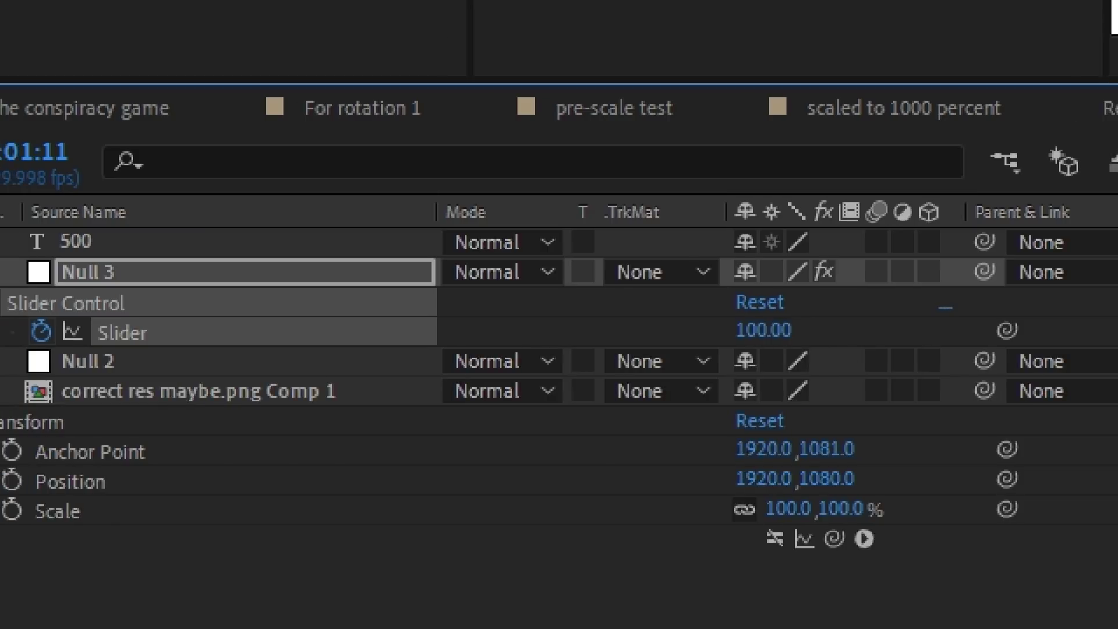
pyautogui.press('k')
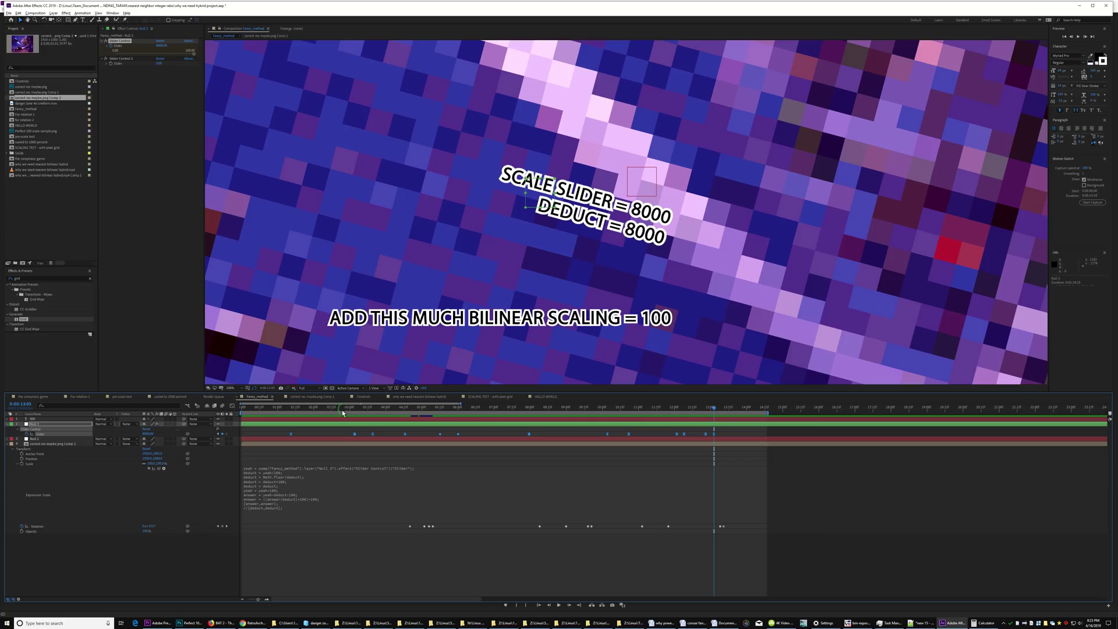
# Open the "correct res maybe.png Comp 1" composition, then scrub and play it to compare the Scale Slider and Deduct readouts
pyautogui.moveTo(318, 408); pyautogui.dragTo(295, 422)
pyautogui.click(307, 397)
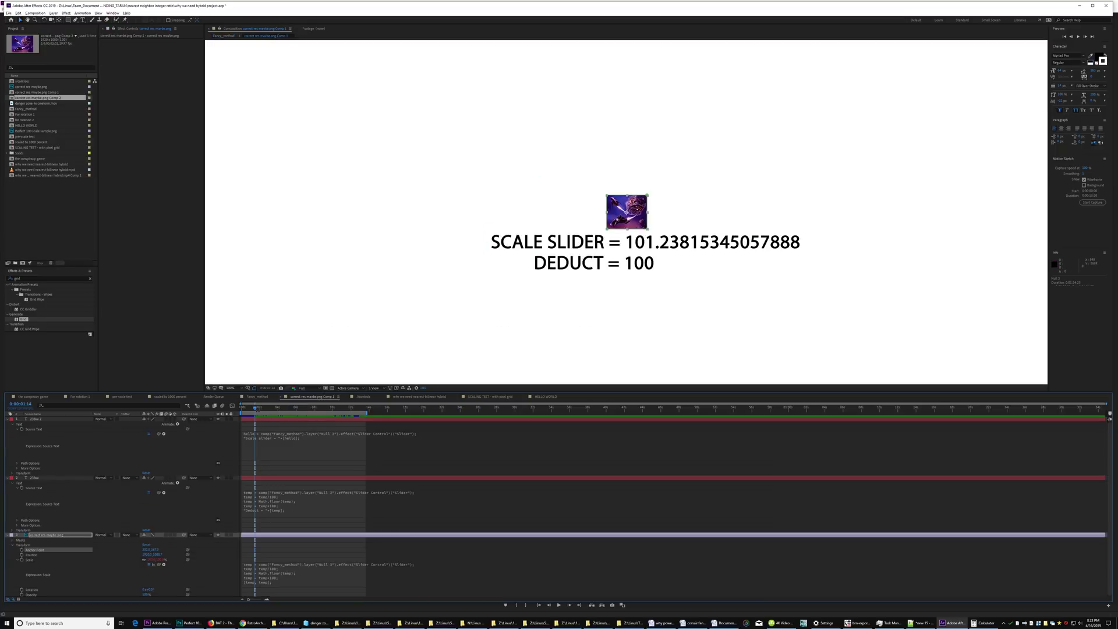
pyautogui.moveTo(258, 409); pyautogui.dragTo(319, 422)
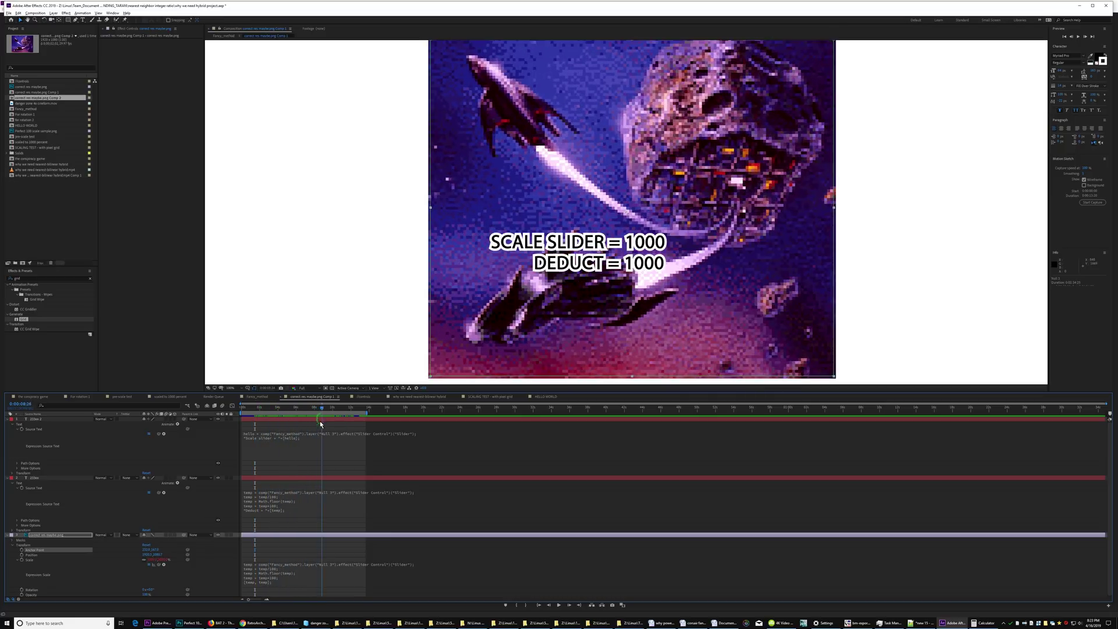
pyautogui.press('space')
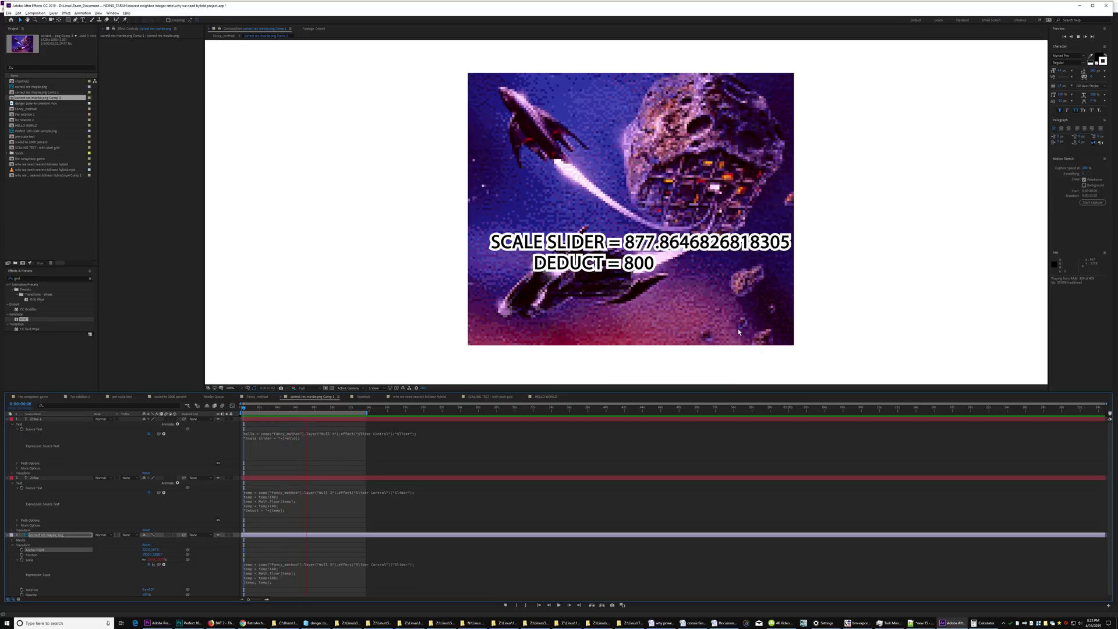
pyautogui.press('space')
pyautogui.moveTo(314, 411); pyautogui.dragTo(263, 412)
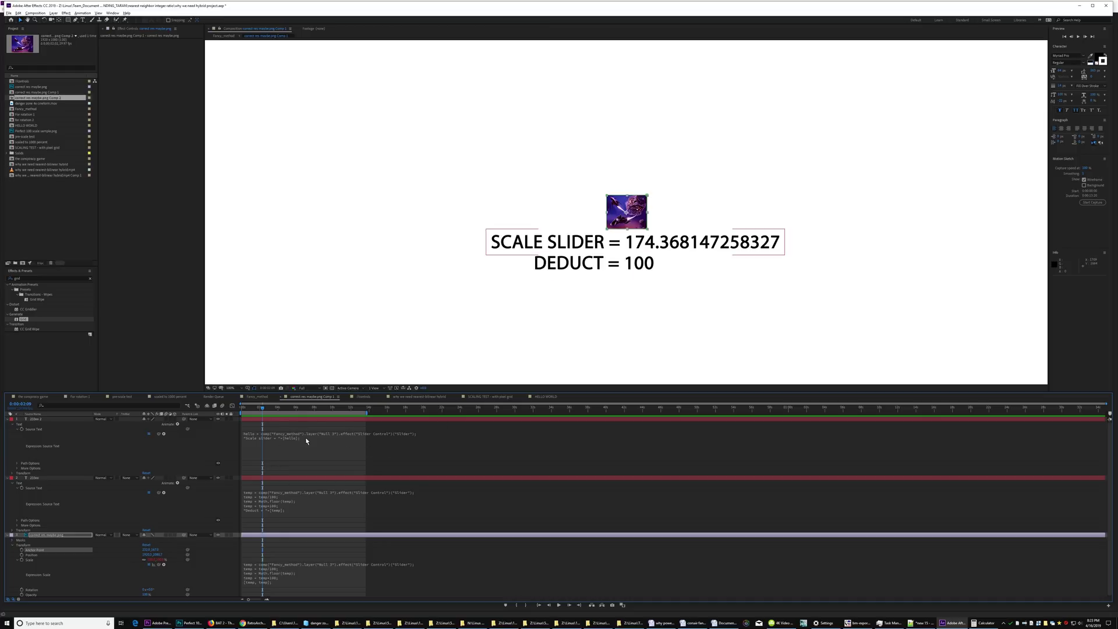
pyautogui.moveTo(274, 412); pyautogui.dragTo(303, 421)
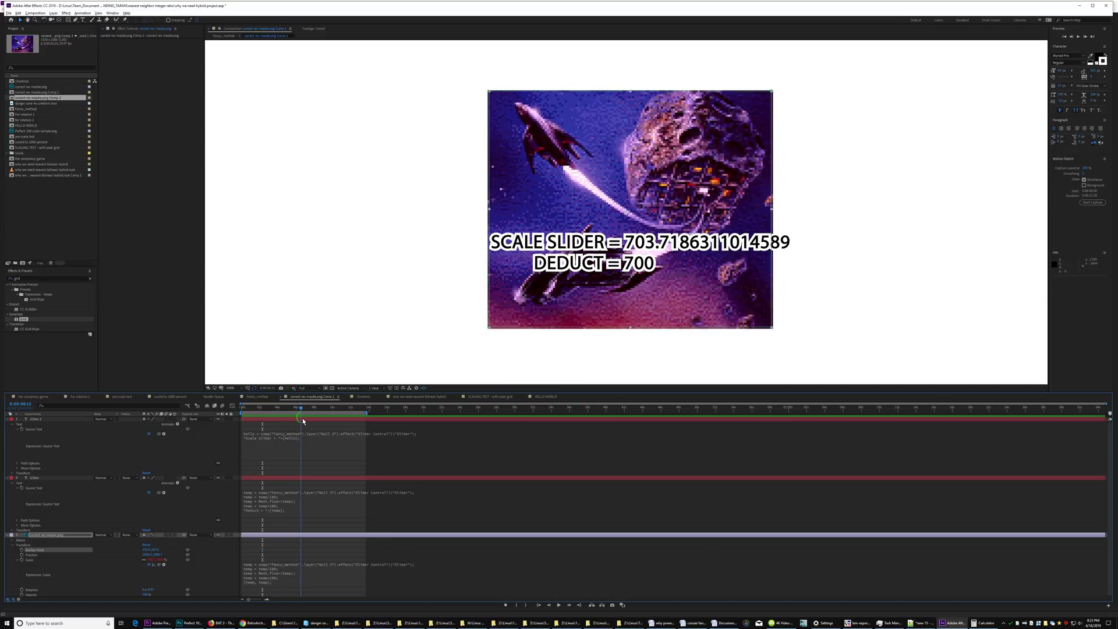
# Return to the Fancy_method composition and examine the image composition's Scale expression without editing it
pyautogui.click(259, 397)
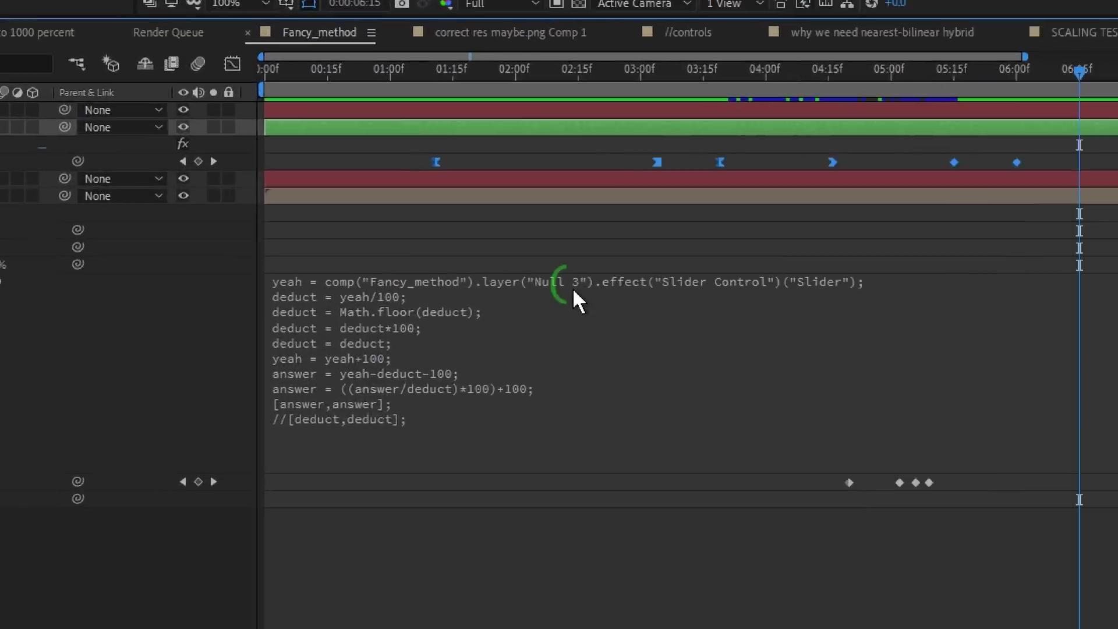
pyautogui.click(572, 288)
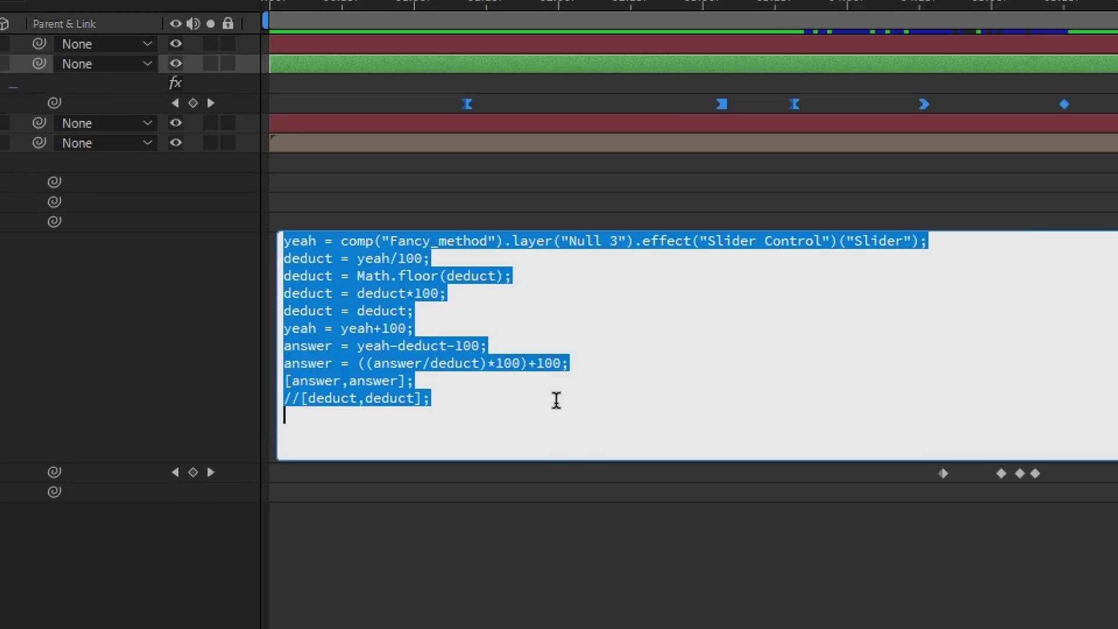
pyautogui.click(512, 418)
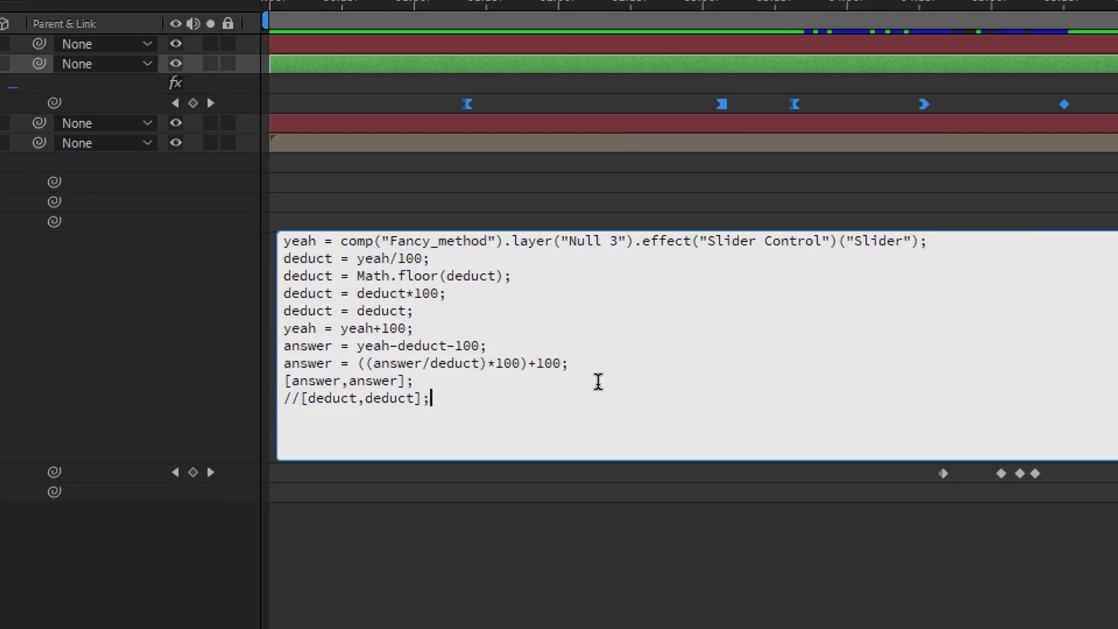
pyautogui.click(542, 603)
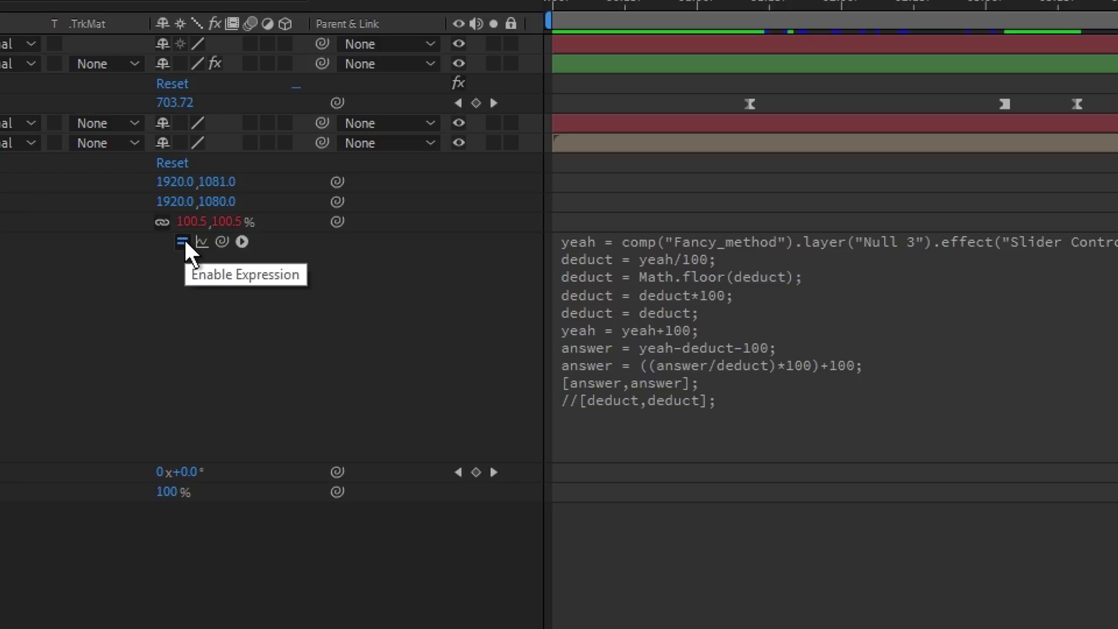
# Disable the Scale expression on the image composition in Fancy_method and play back the animation without the bilinear scaling
pyautogui.click(184, 239)
pyautogui.moveTo(880, 8)
pyautogui.mouseDown()
pyautogui.moveTo(874, 15)
pyautogui.moveTo(900, 8)
pyautogui.mouseUp()
pyautogui.press('space')
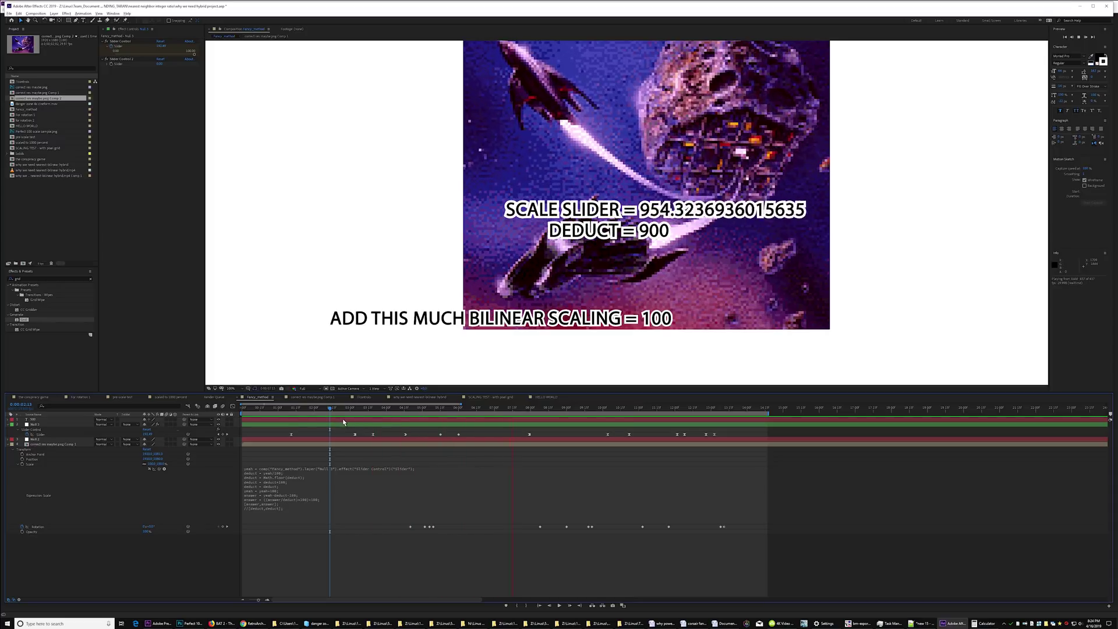
pyautogui.press('space')
# Magnify the rotated image at the current Fancy_method frame to inspect its pixels and text, and restore the full view
pyautogui.press('.')
pyautogui.press('.')
pyautogui.press('.')
pyautogui.press('.')
pyautogui.press('.')
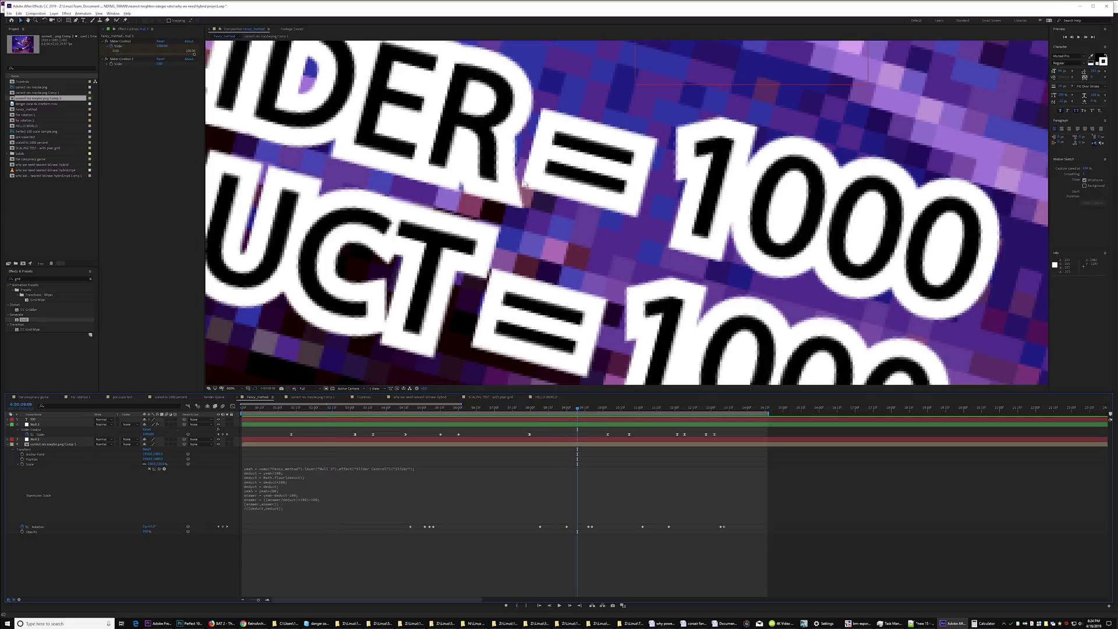
pyautogui.press(',')
pyautogui.press(',')
pyautogui.press(',')
pyautogui.press(',')
pyautogui.press(',')
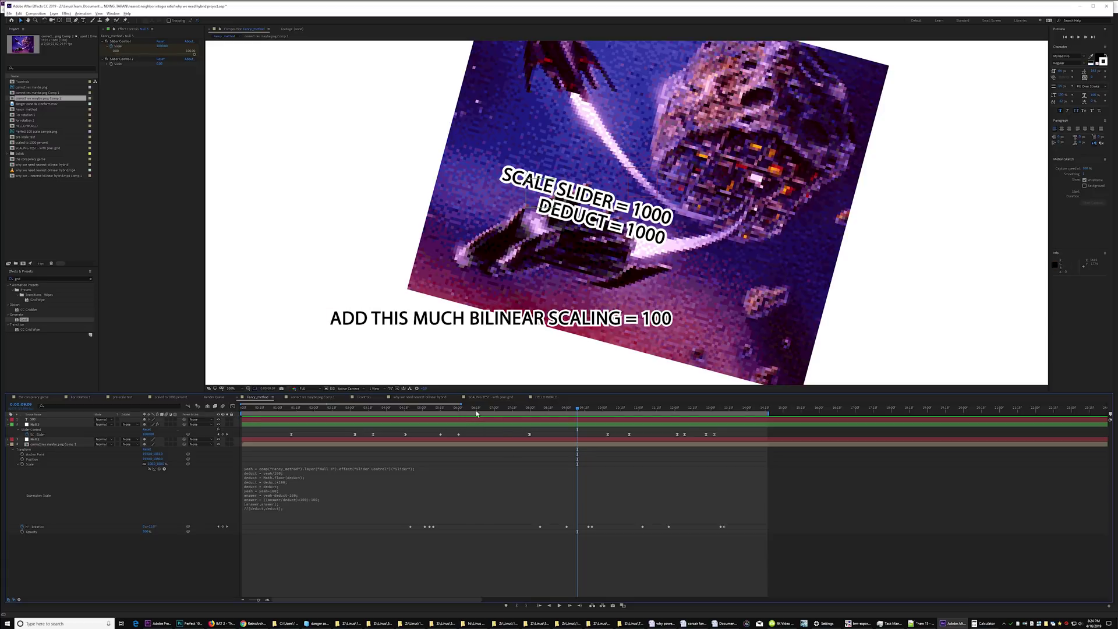
# Move to the start of the Fancy_method composition and play back the combined nearest-neighbor and bilinear scaling
pyautogui.moveTo(270, 407); pyautogui.dragTo(277, 407)
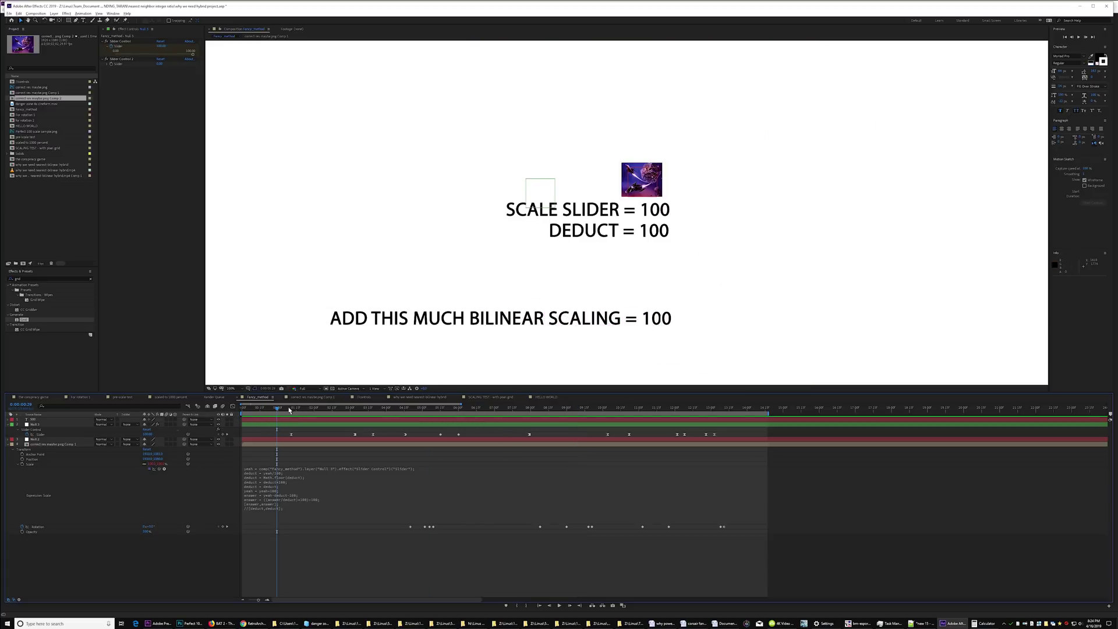
pyautogui.moveTo(275, 412); pyautogui.dragTo(266, 412)
pyautogui.press('space')
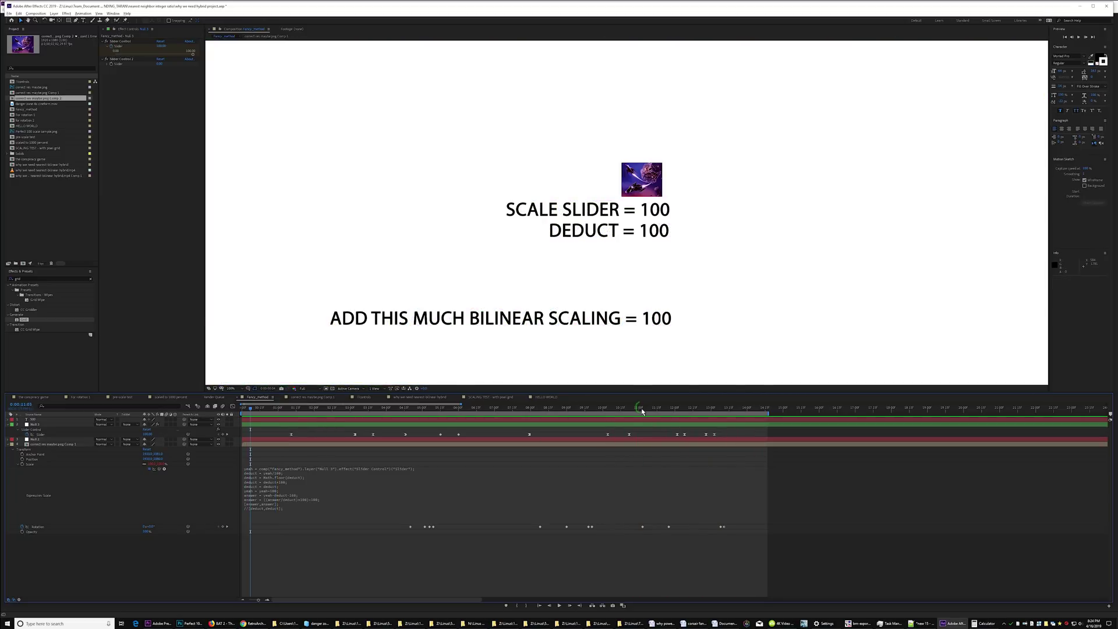
# Go to about 11 seconds in Fancy_method, select the nearby slider keyframe, and view its curve in the Graph Editor
pyautogui.moveTo(638, 408); pyautogui.dragTo(646, 410)
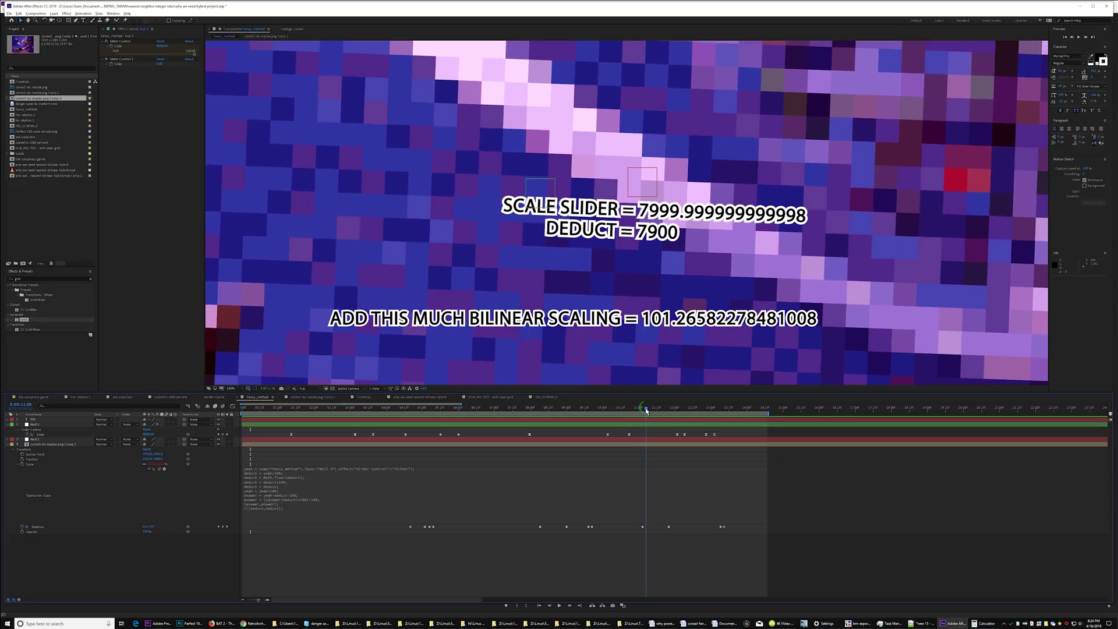
pyautogui.click(629, 435)
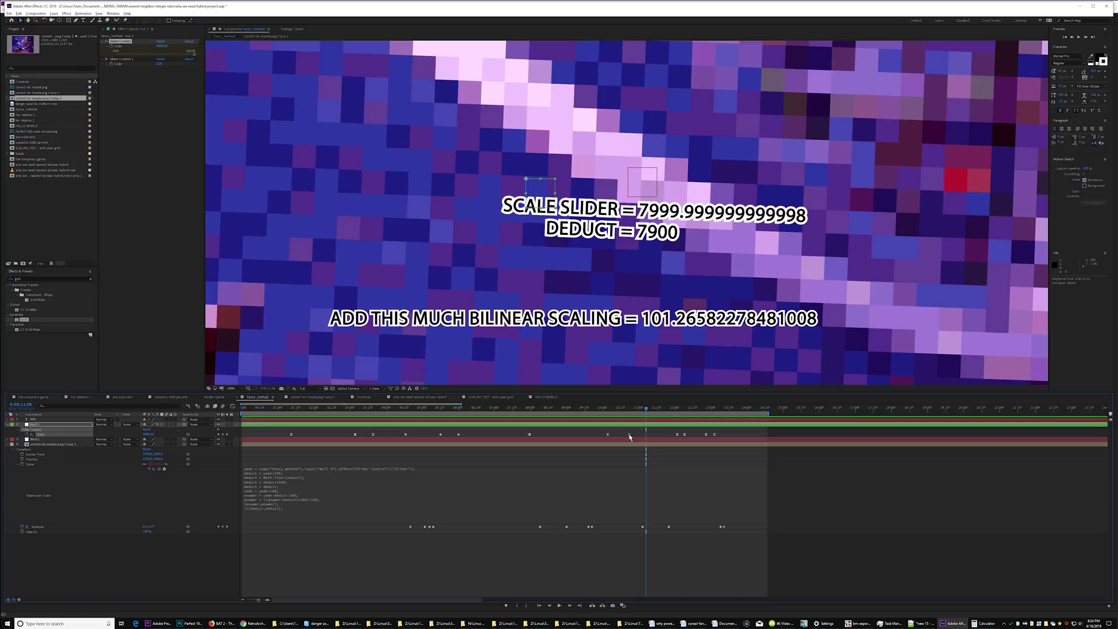
pyautogui.click(233, 406)
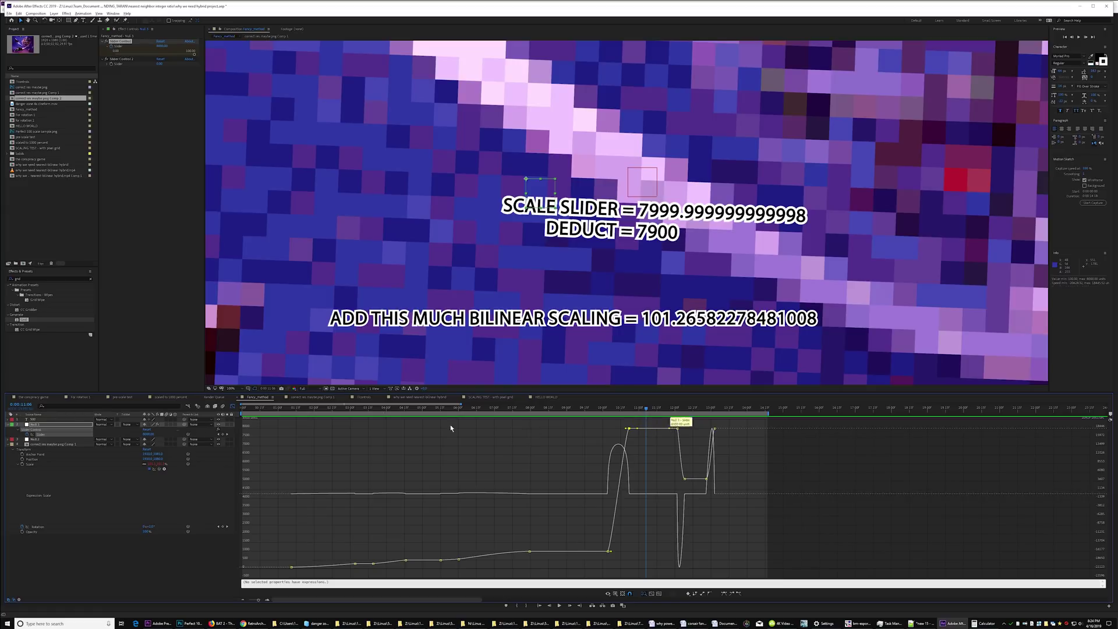
pyautogui.click(233, 406)
# Play the section near 11 seconds, check the options of the slider keyframe there, and scrub back to before it
pyautogui.press('space')
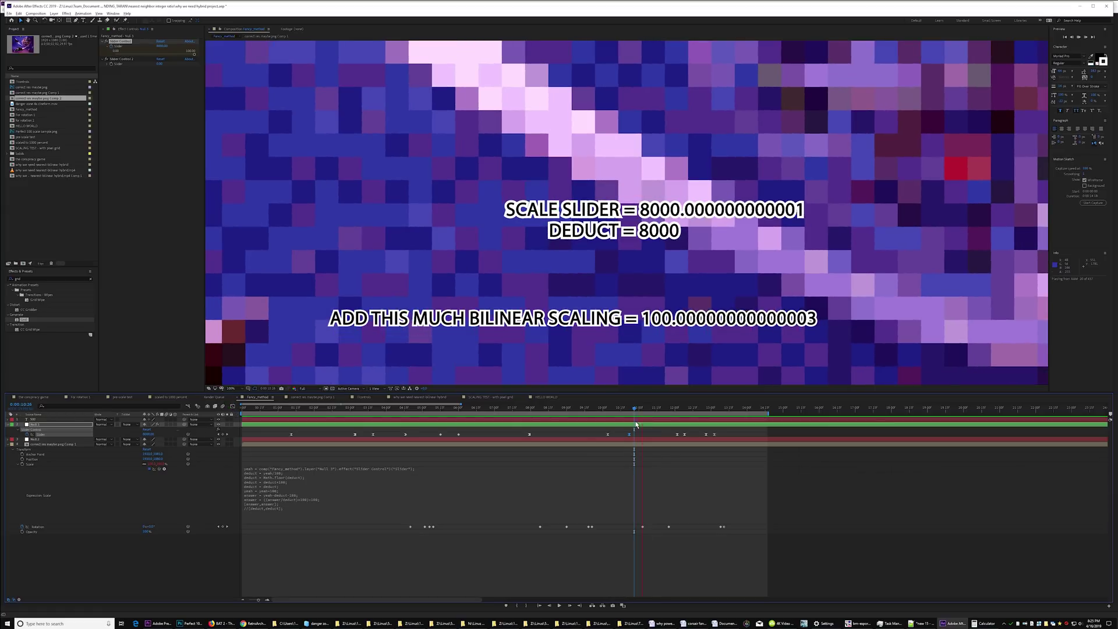
pyautogui.rightClick(630, 436)
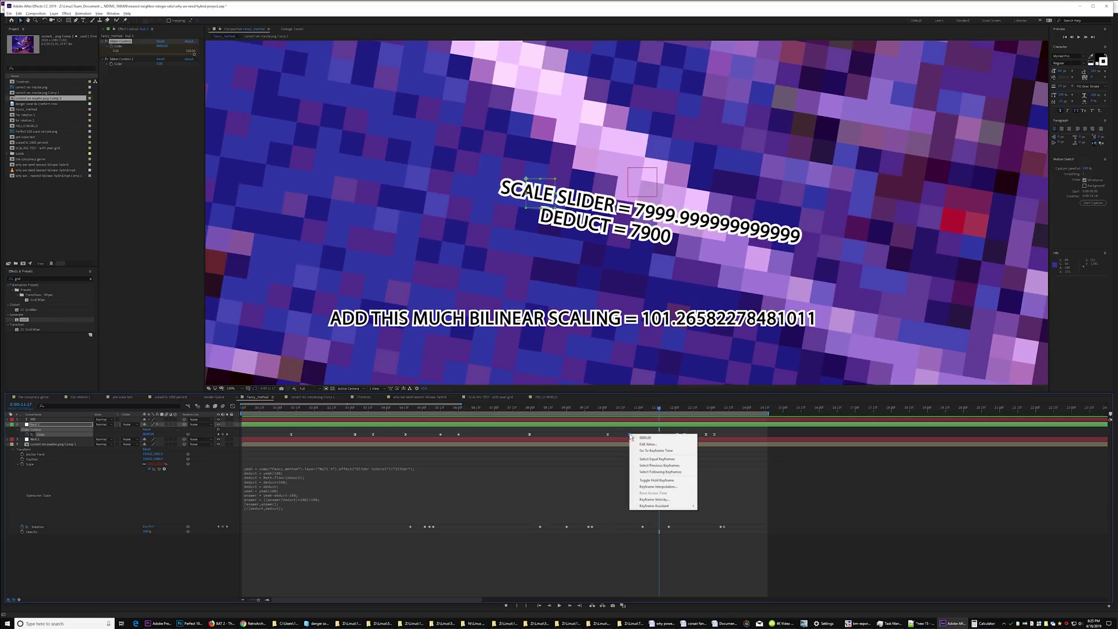
pyautogui.click(647, 472)
pyautogui.moveTo(633, 411); pyautogui.dragTo(619, 411)
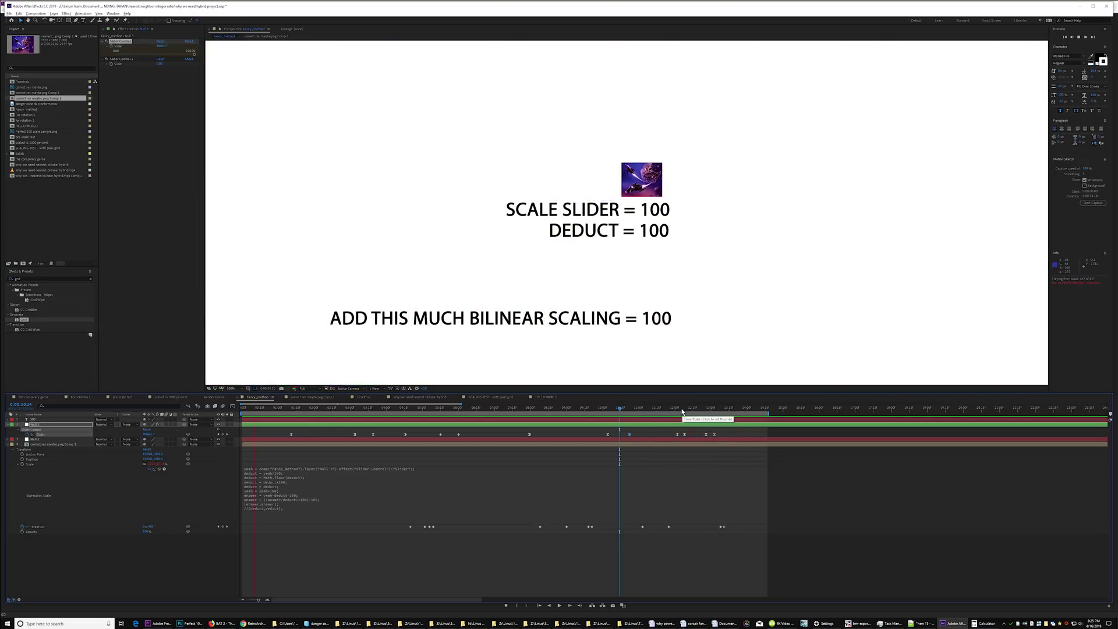
# Scrub Fancy_method back to about 2 seconds, replay the scaling animation, and switch to Premiere Pro's enlarged desktop recording
pyautogui.moveTo(683, 411); pyautogui.dragTo(312, 412)
pyautogui.press('space')
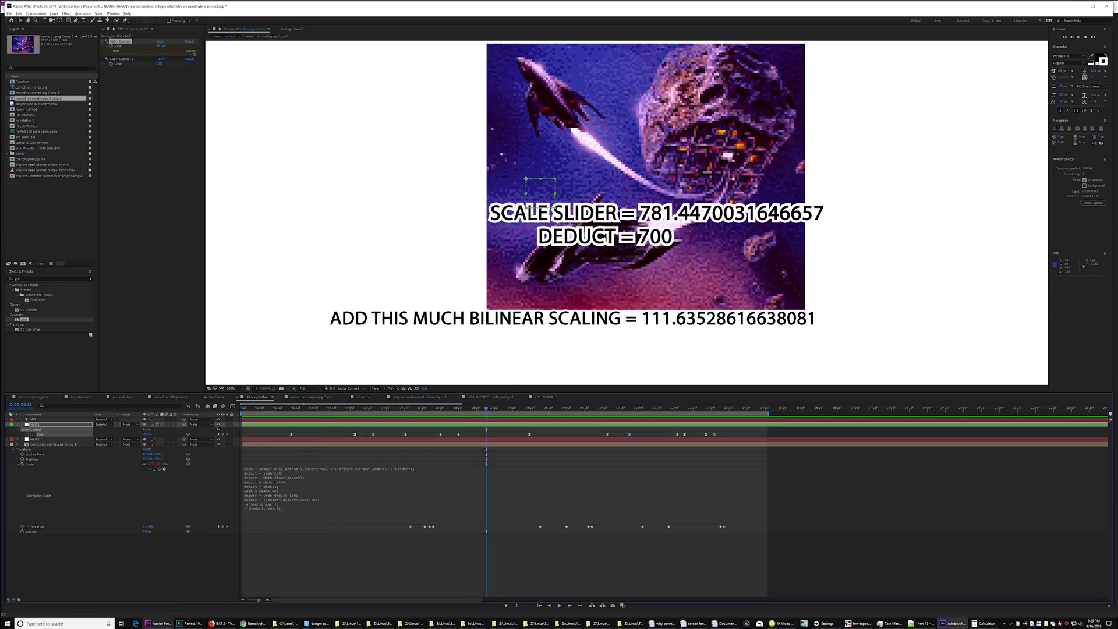
pyautogui.click(160, 624)
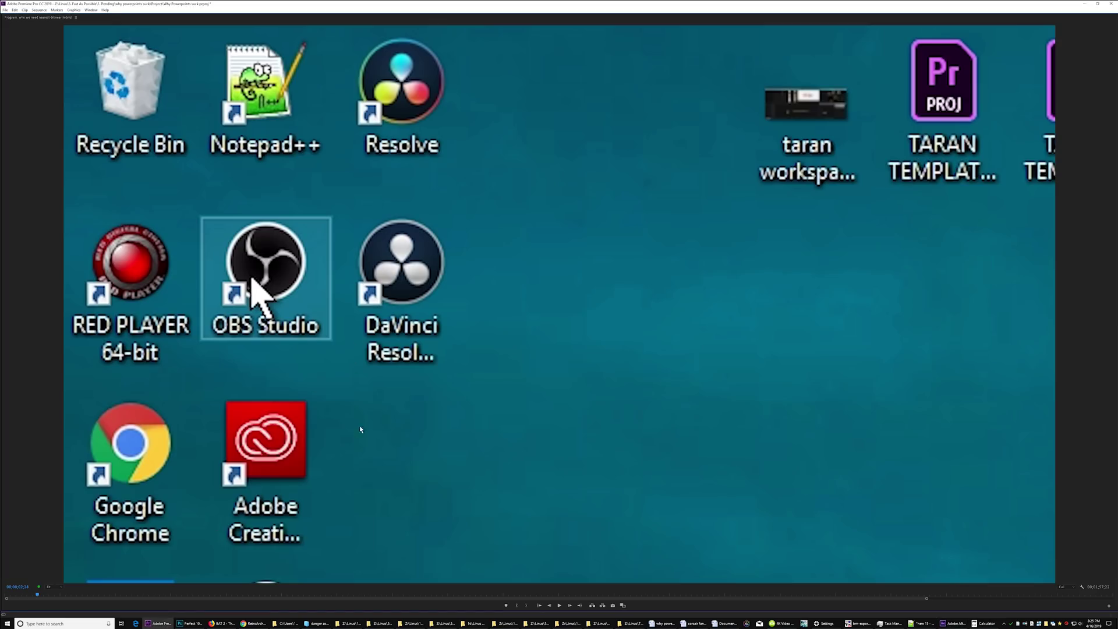
# Switch back to After Effects and scrub Fancy_method back to about 5 seconds, where the rotated image is shown
pyautogui.hotkey('alt', 'Tab')
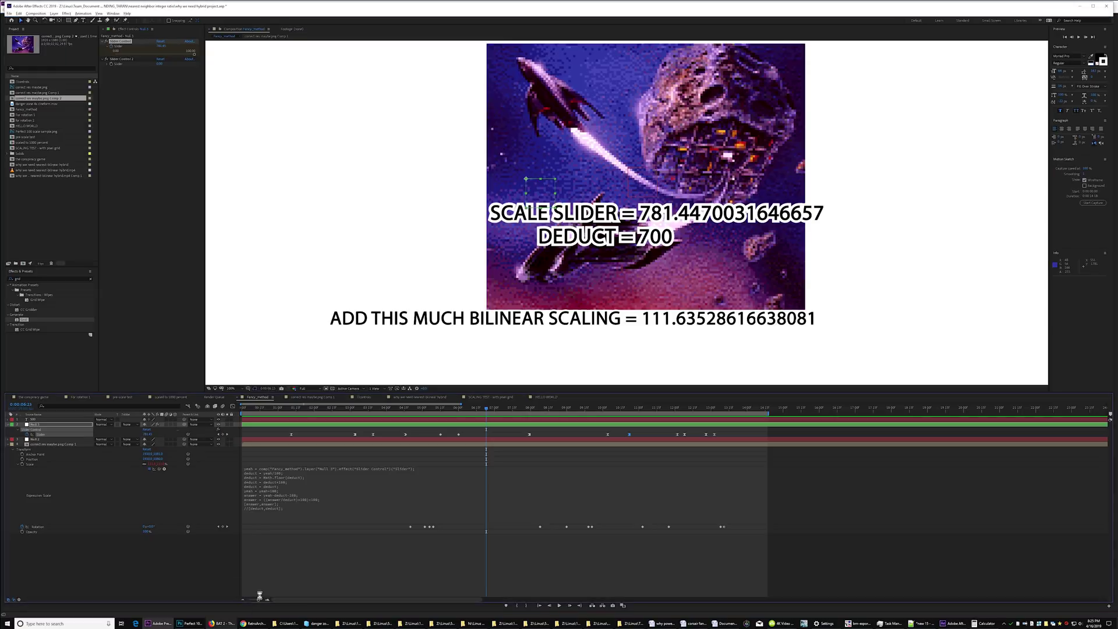
pyautogui.moveTo(482, 409); pyautogui.dragTo(426, 410)
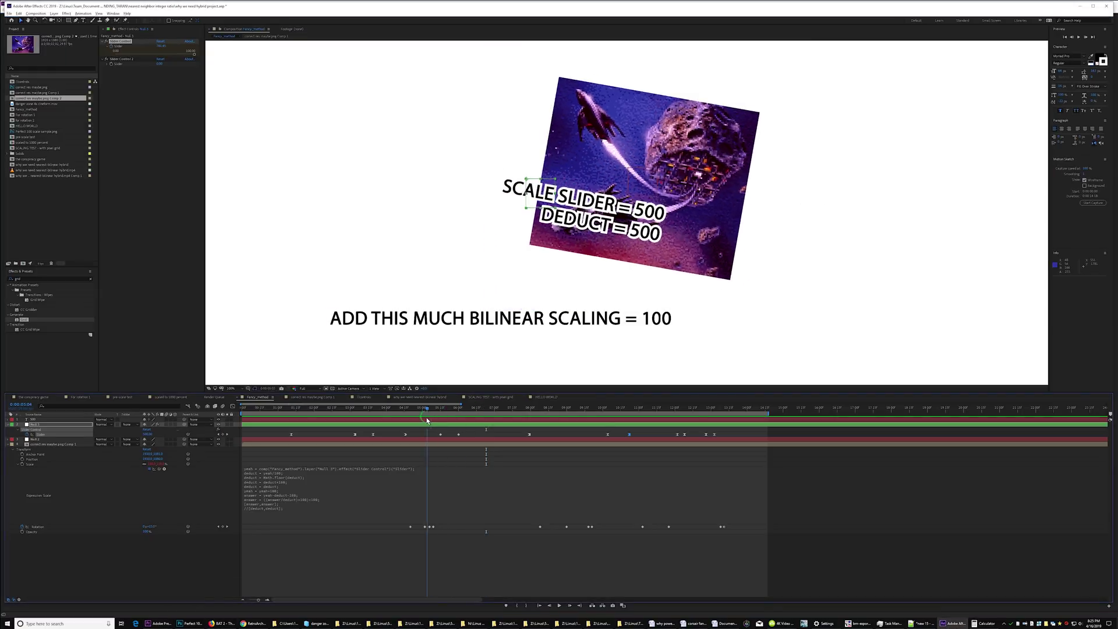
pyautogui.click(369, 505)
pyautogui.click(343, 565)
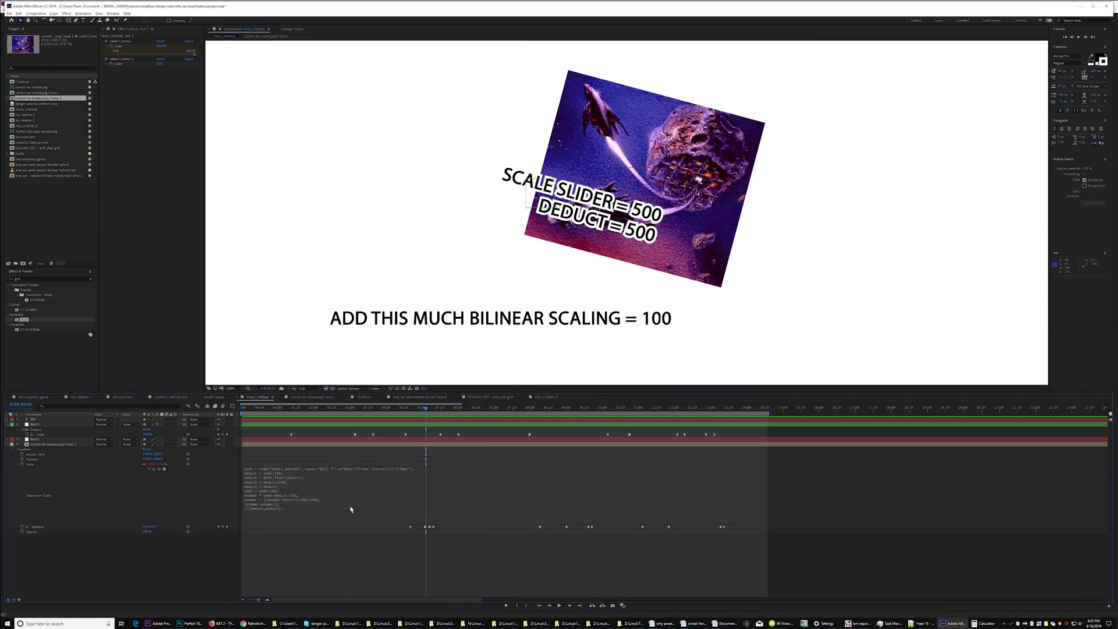
# Open the nested image composition, collapse its two text layers, and examine the image layer's scale expression
pyautogui.click(303, 397)
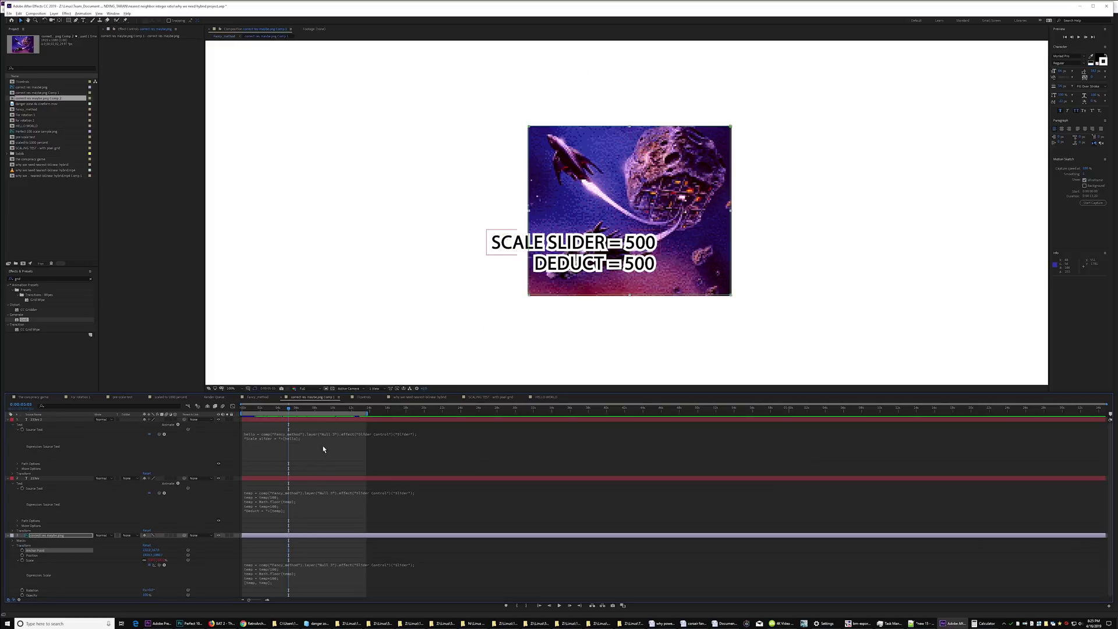
pyautogui.click(9, 420)
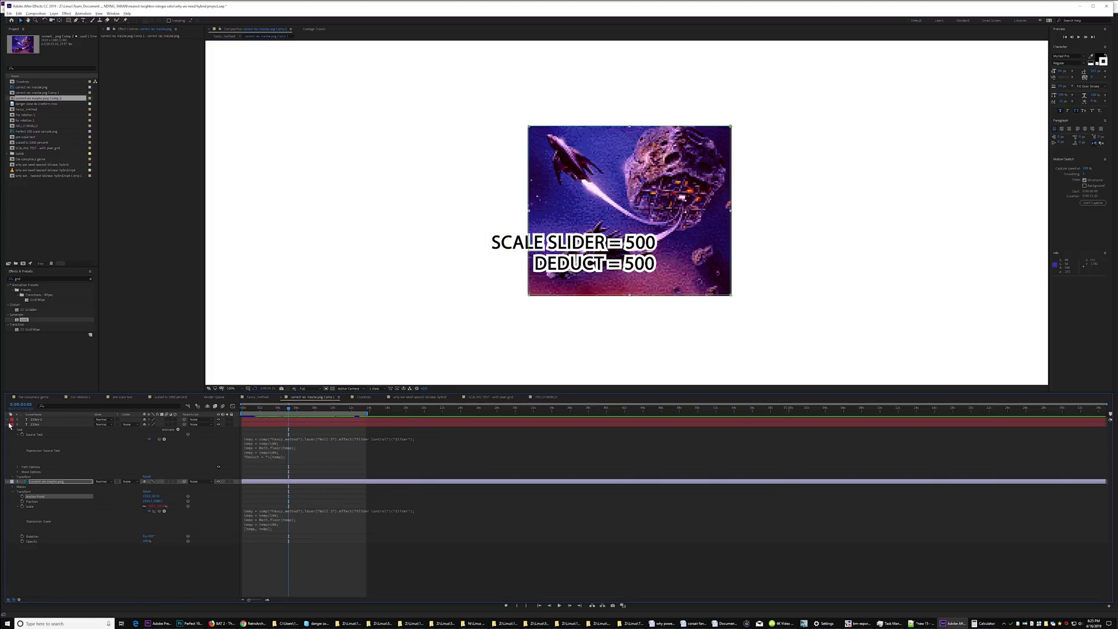
pyautogui.click(7, 427)
pyautogui.click(36, 424)
pyautogui.click(266, 478)
pyautogui.click(290, 529)
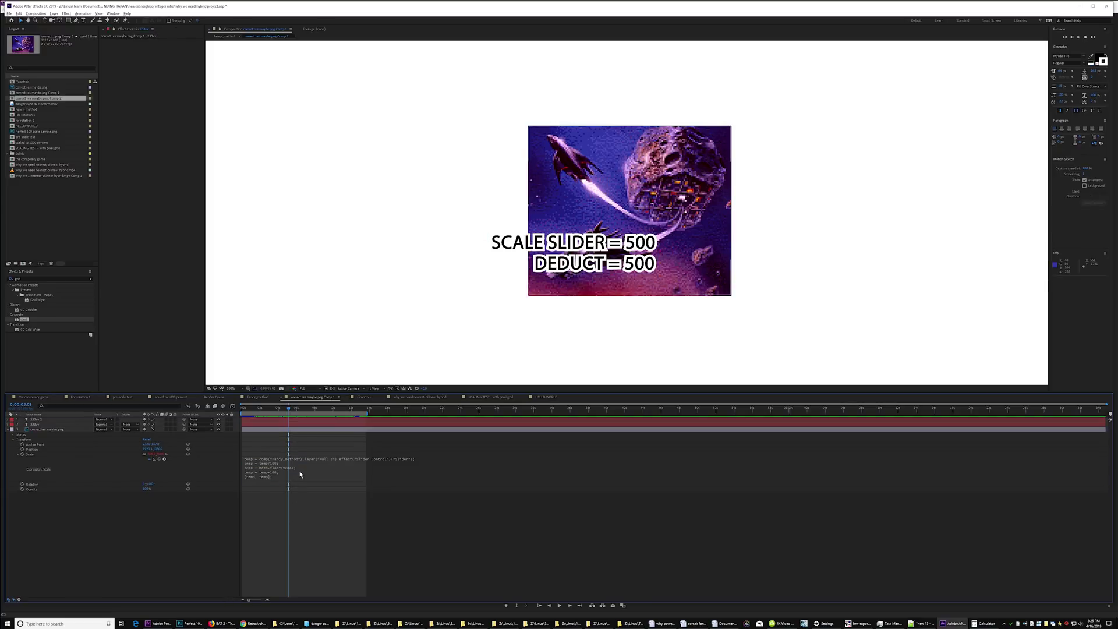
# Return to Fancy_method and open the nested composition layer's scale expression to examine it
pyautogui.click(256, 398)
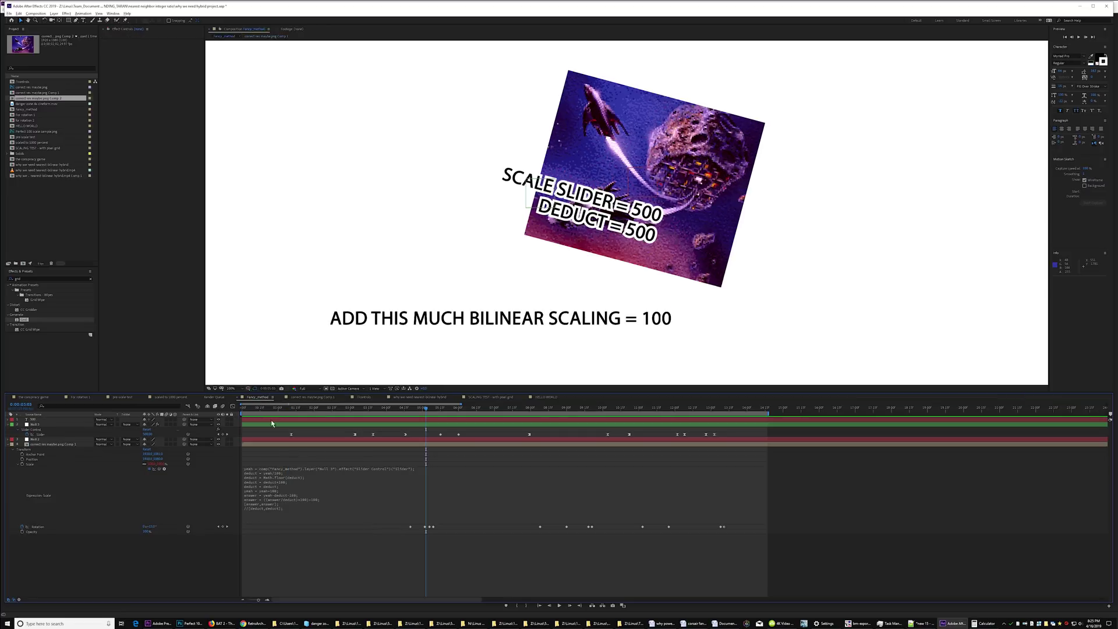
pyautogui.click(338, 497)
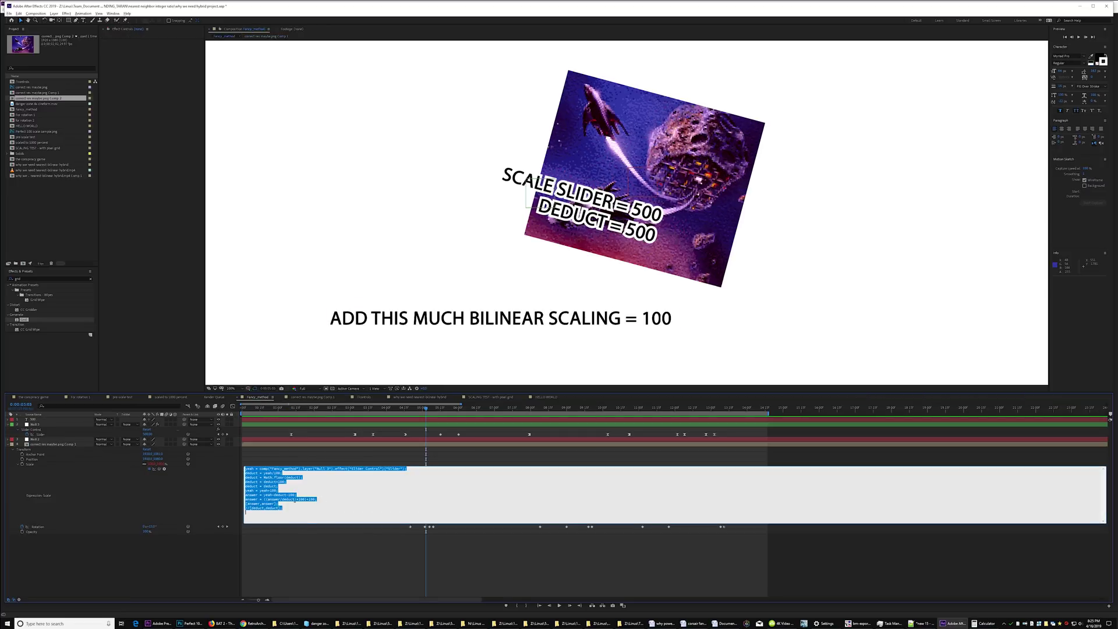
pyautogui.click(324, 500)
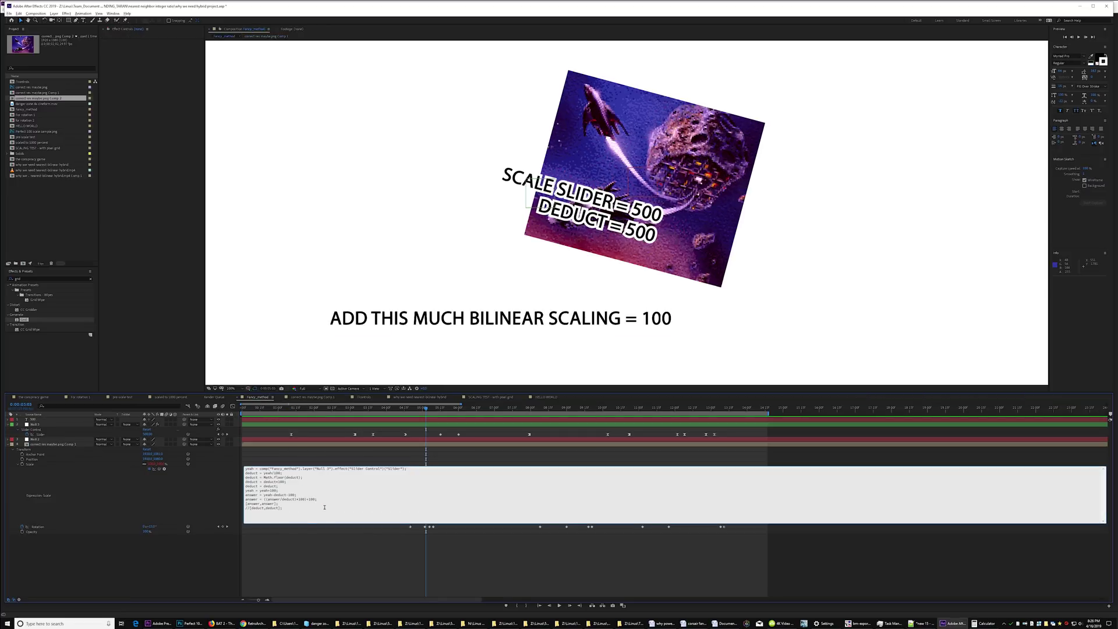
# Scrub Fancy_method through the zoom between about 7 and 12 seconds, inspect the enlarged pixels, and play that section
pyautogui.moveTo(423, 411); pyautogui.dragTo(490, 447)
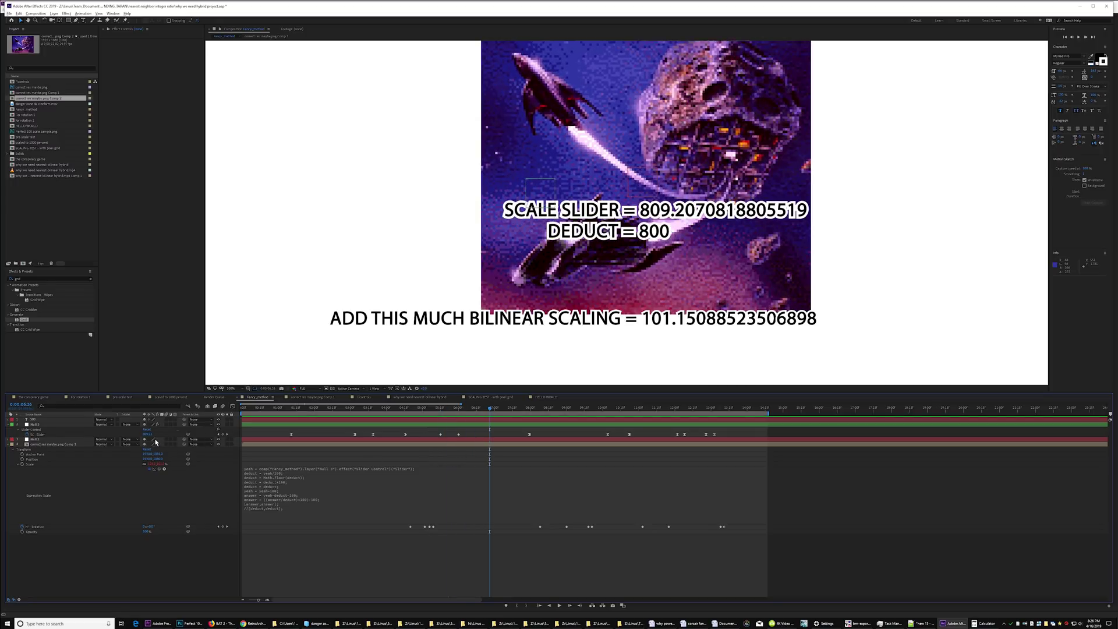
pyautogui.moveTo(496, 411); pyautogui.dragTo(648, 411)
pyautogui.moveTo(795, 223); pyautogui.dragTo(516, 276)
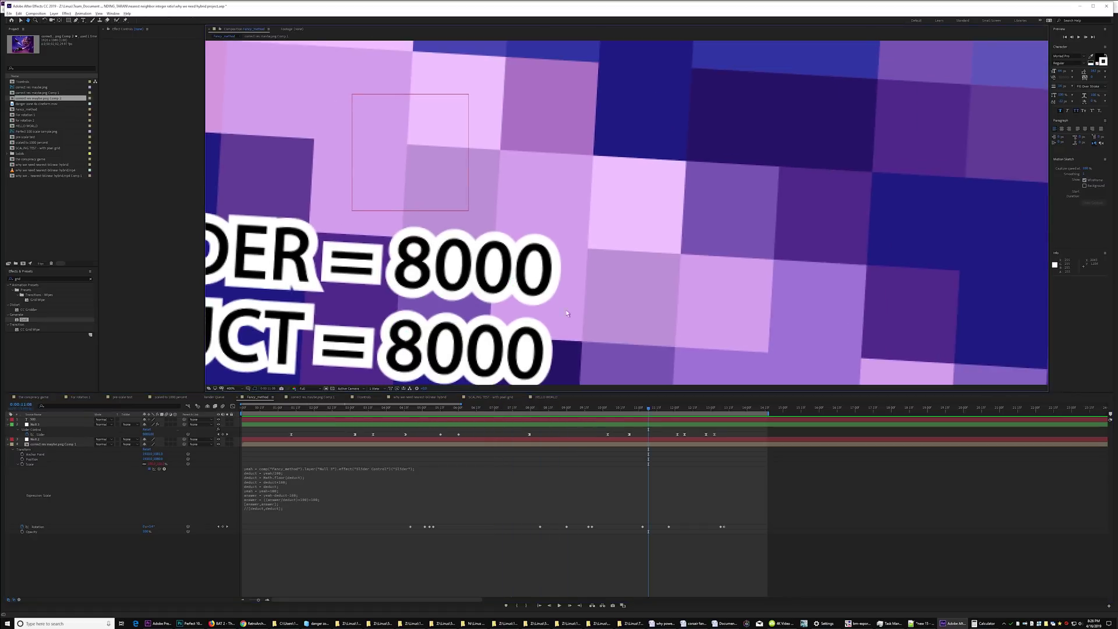
pyautogui.moveTo(660, 411); pyautogui.dragTo(674, 410)
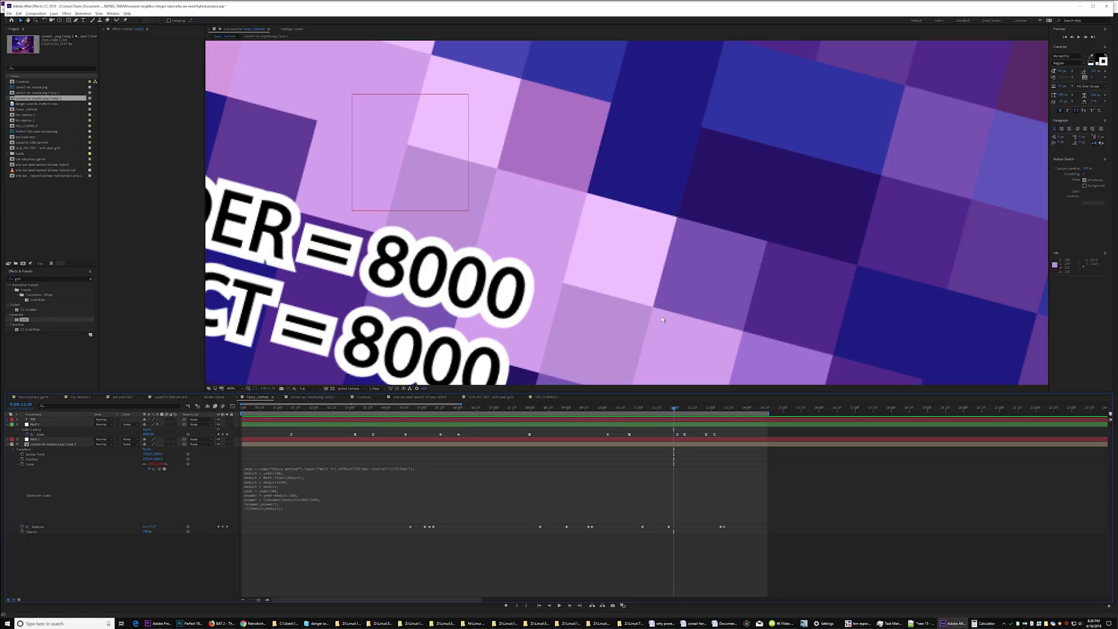
pyautogui.moveTo(562, 137); pyautogui.dragTo(679, 373)
pyautogui.moveTo(678, 411); pyautogui.dragTo(695, 410)
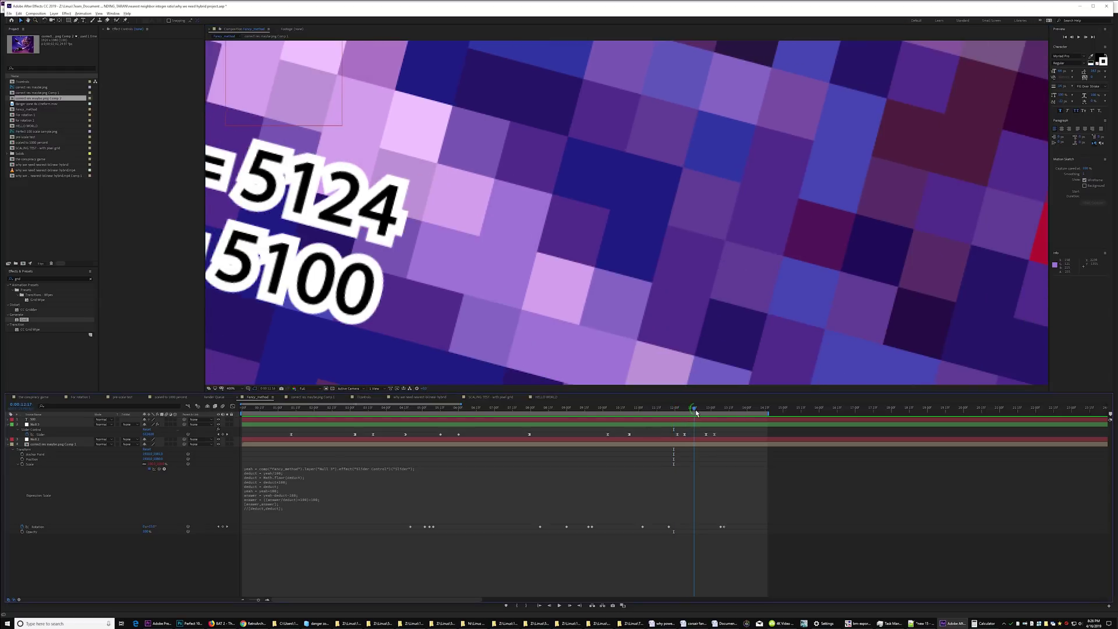
pyautogui.click(669, 410)
pyautogui.press('space')
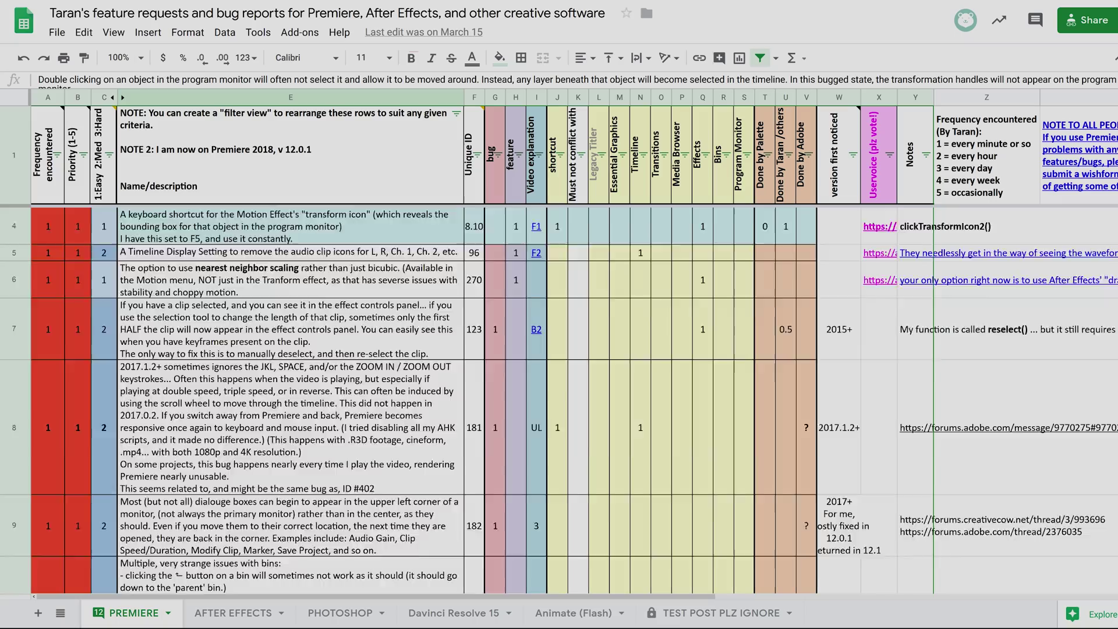
# Browse the Premiere sheet of the feature request and bug report spreadsheet
pyautogui.scroll(-10, 407, 402)
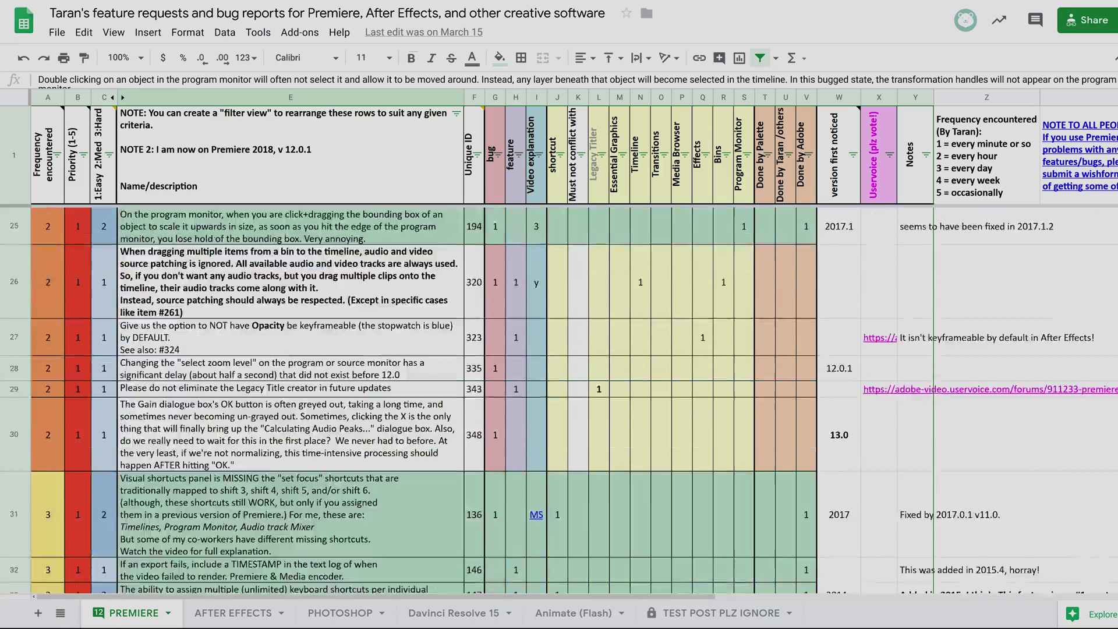
pyautogui.scroll(-15, 407, 402)
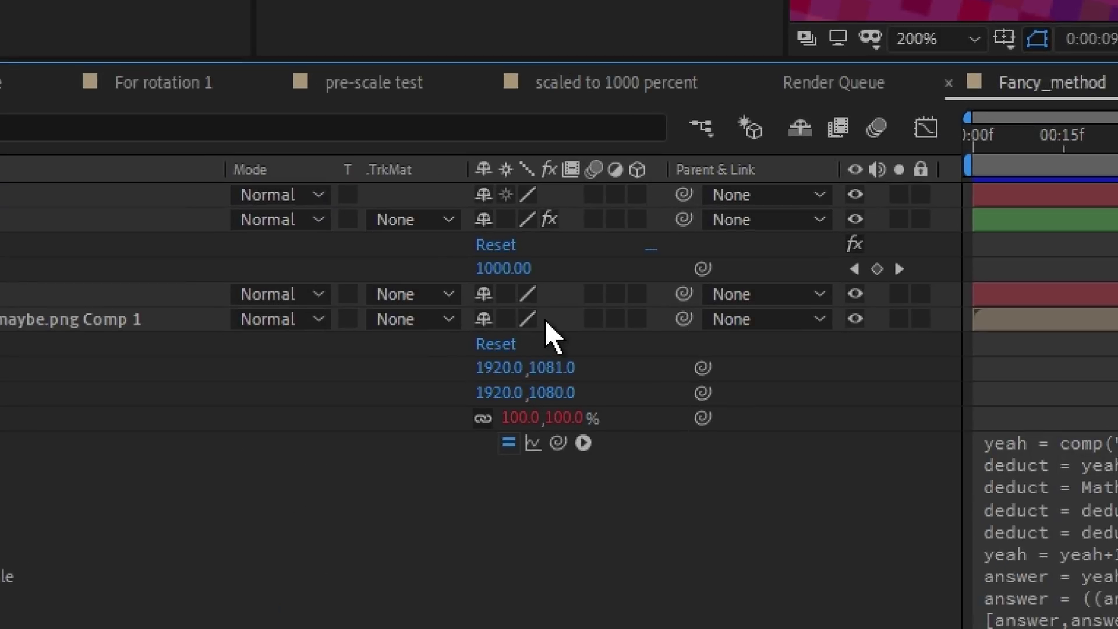
# Toggle the quality switch of the nested image composition layer in Fancy_method
pyautogui.click(529, 322)
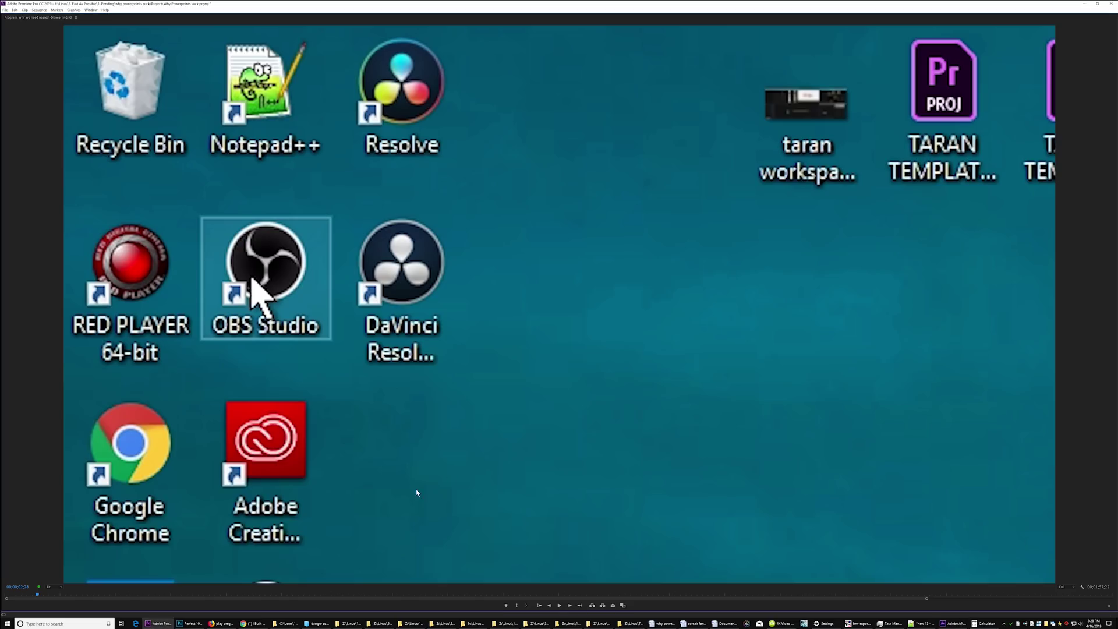
# Show Premiere Pro's full workspace and try scaling the screen recording with the Transform effect, checking its sampling options, before deleting the effect
pyautogui.press('`')
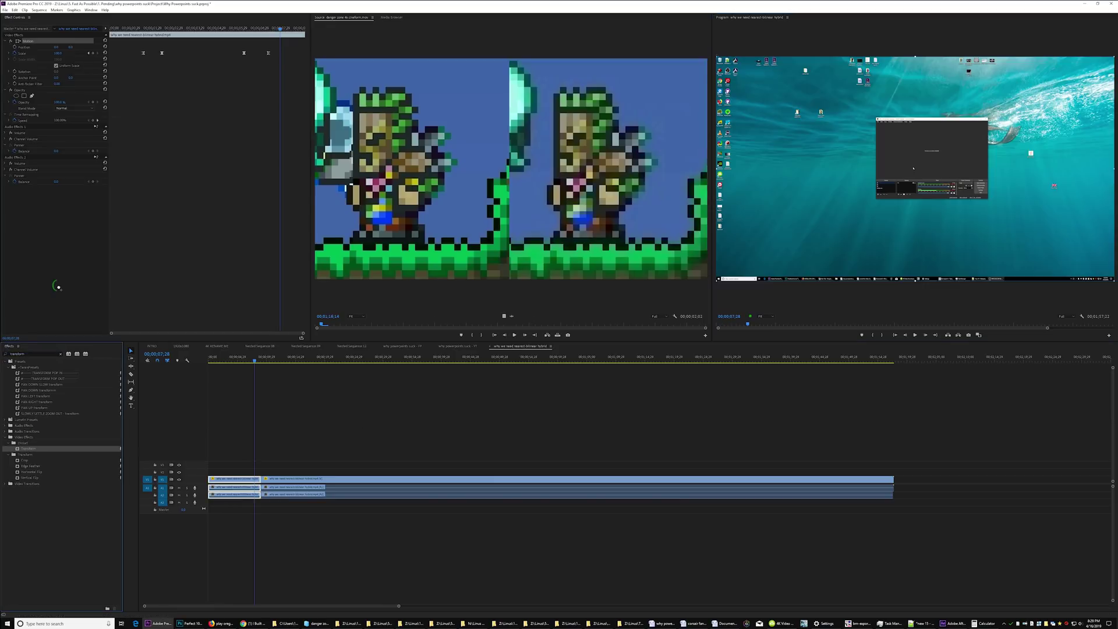
pyautogui.click(36, 127)
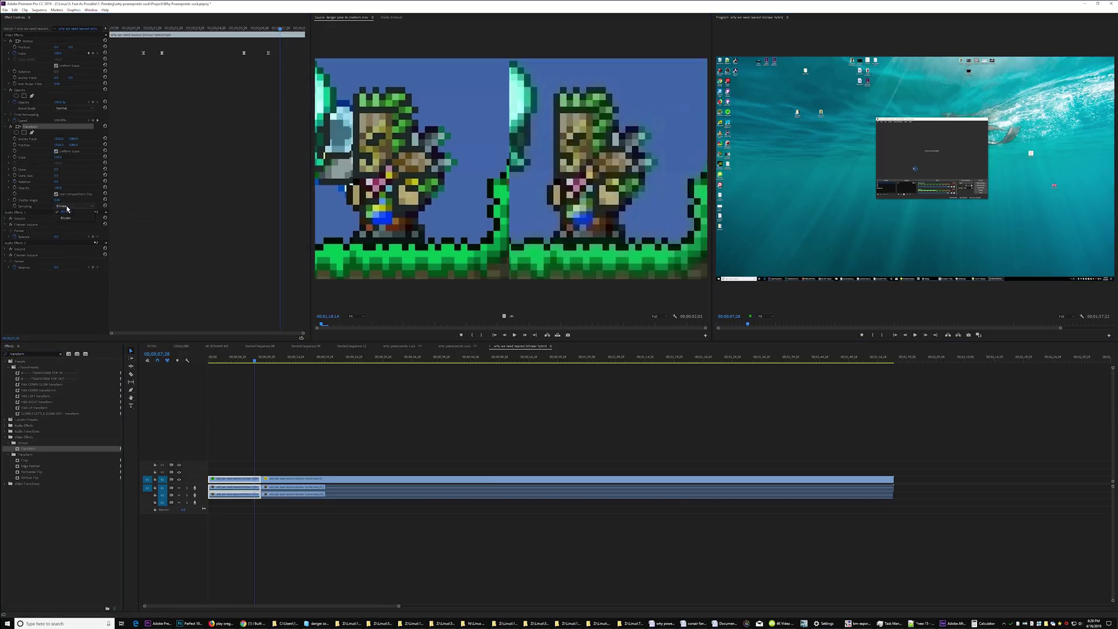
pyautogui.moveTo(58, 159); pyautogui.dragTo(1, 200)
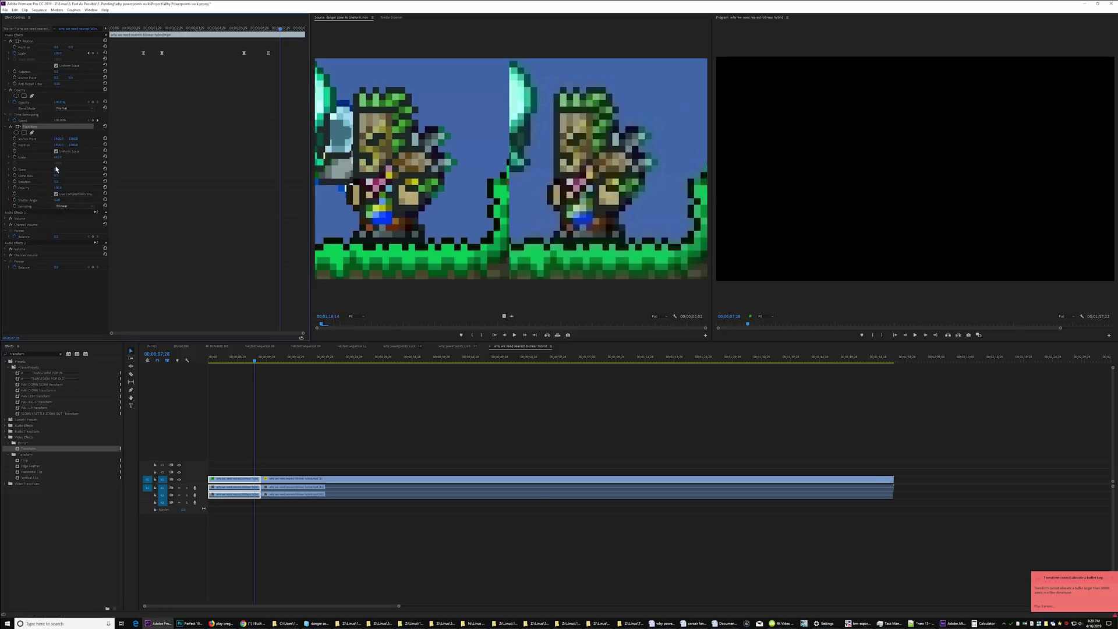
pyautogui.click(244, 360)
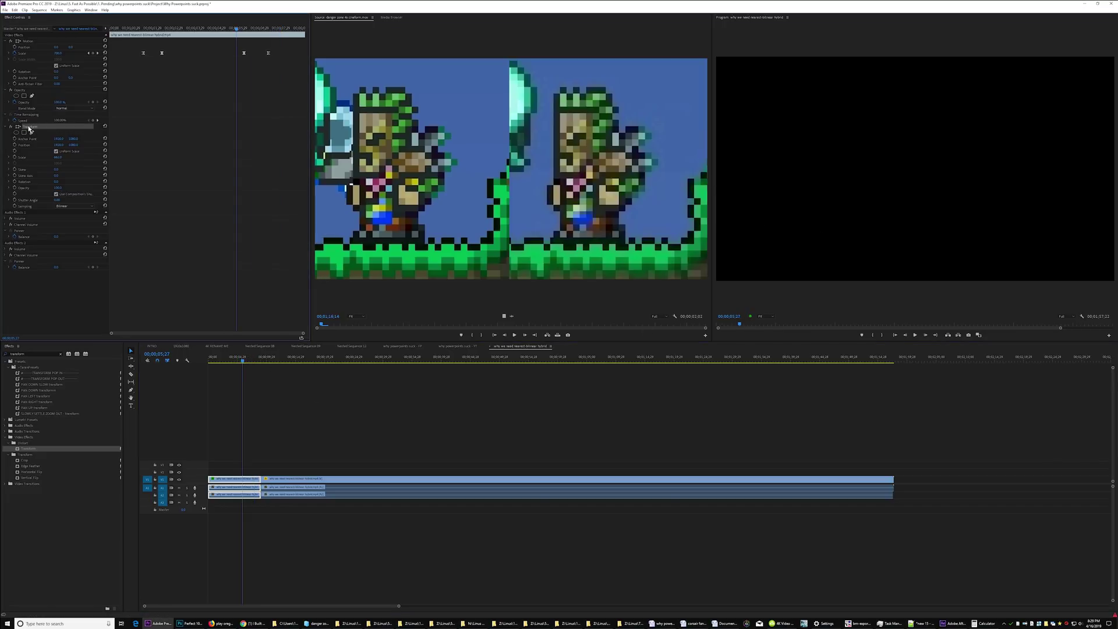
pyautogui.press('Delete')
# Select the screen recording clip's Motion effect and scrub the sequence to examine its scaling
pyautogui.click(28, 42)
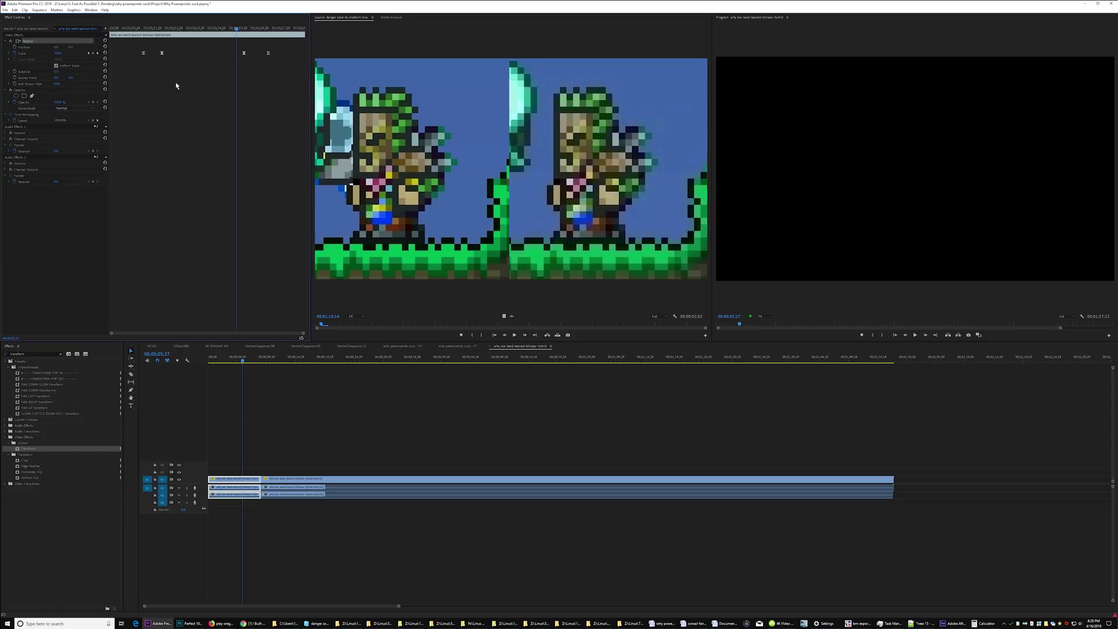
pyautogui.moveTo(247, 358); pyautogui.dragTo(297, 376)
pyautogui.moveTo(924, 357); pyautogui.dragTo(822, 372)
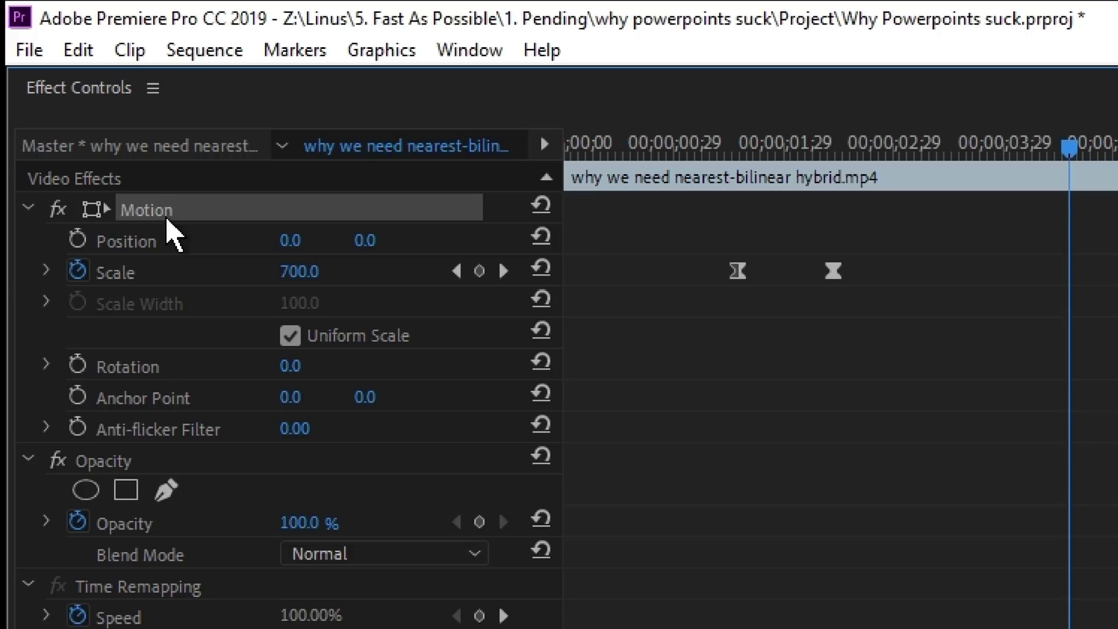
pyautogui.click(166, 213)
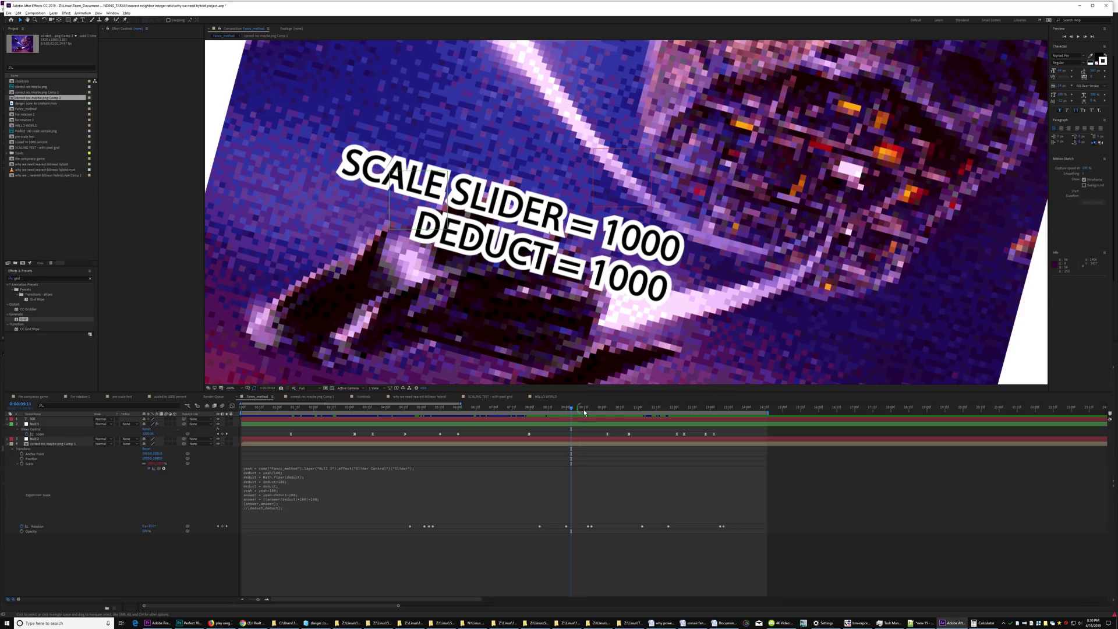
# Return to Fancy_method in After Effects and scrub from about 9 seconds back to the start of the composition
pyautogui.click(584, 410)
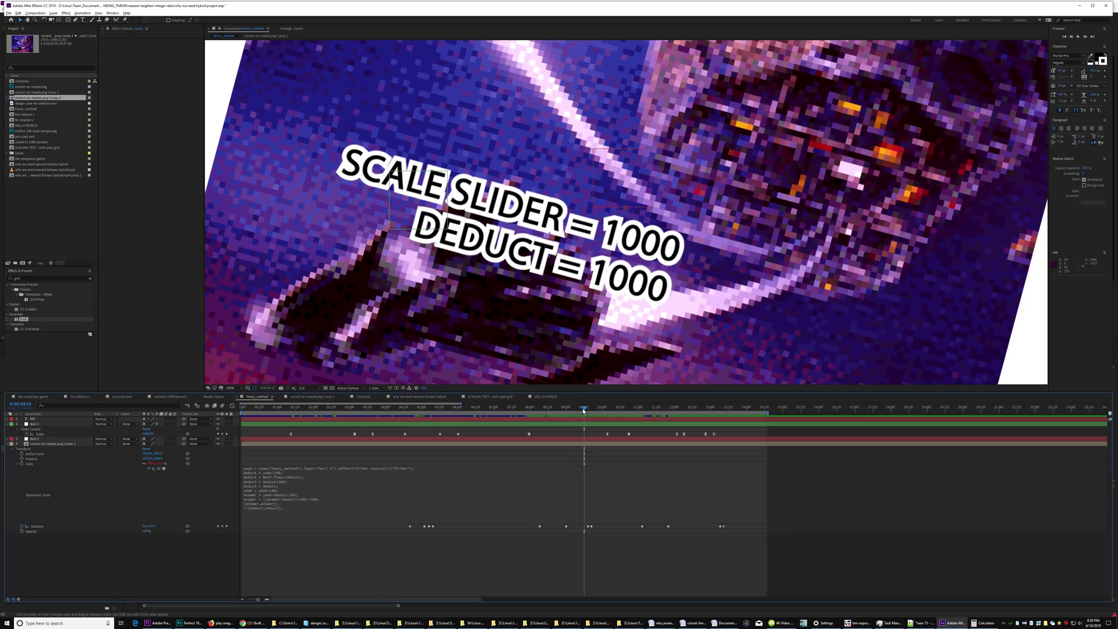
pyautogui.moveTo(581, 411); pyautogui.dragTo(348, 414)
pyautogui.click(304, 436)
pyautogui.press('Home')
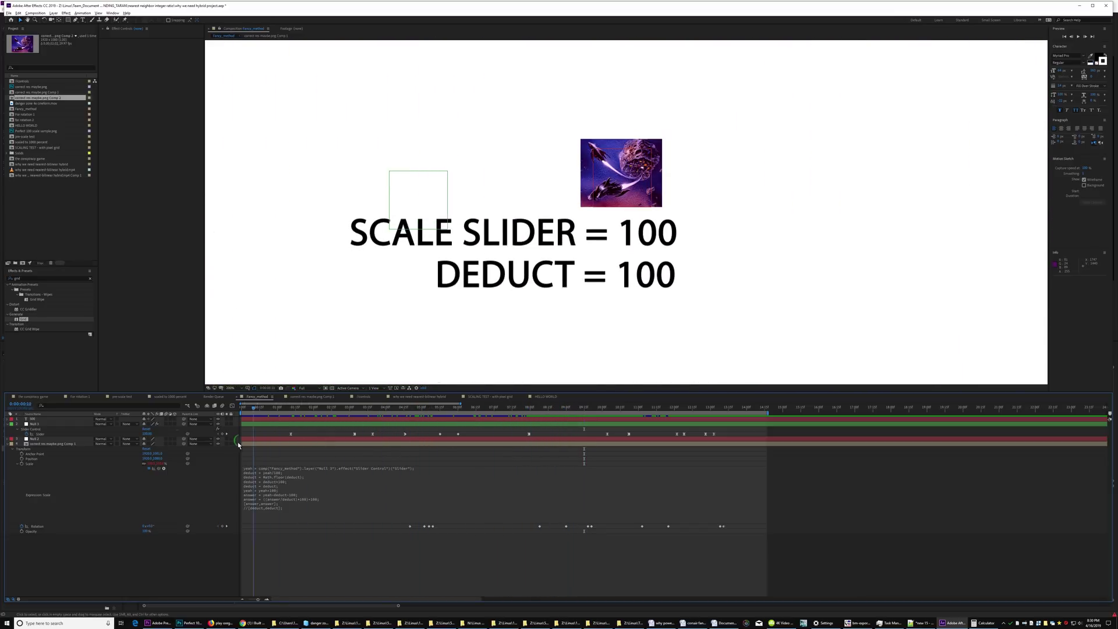
# Switch to the browser and watch the YouTube Citystate and Project Highrise videos full screen, pausing to examine the zoomed footage
pyautogui.hotkey('alt', 'Tab')
pyautogui.click(493, 259)
pyautogui.press('t')
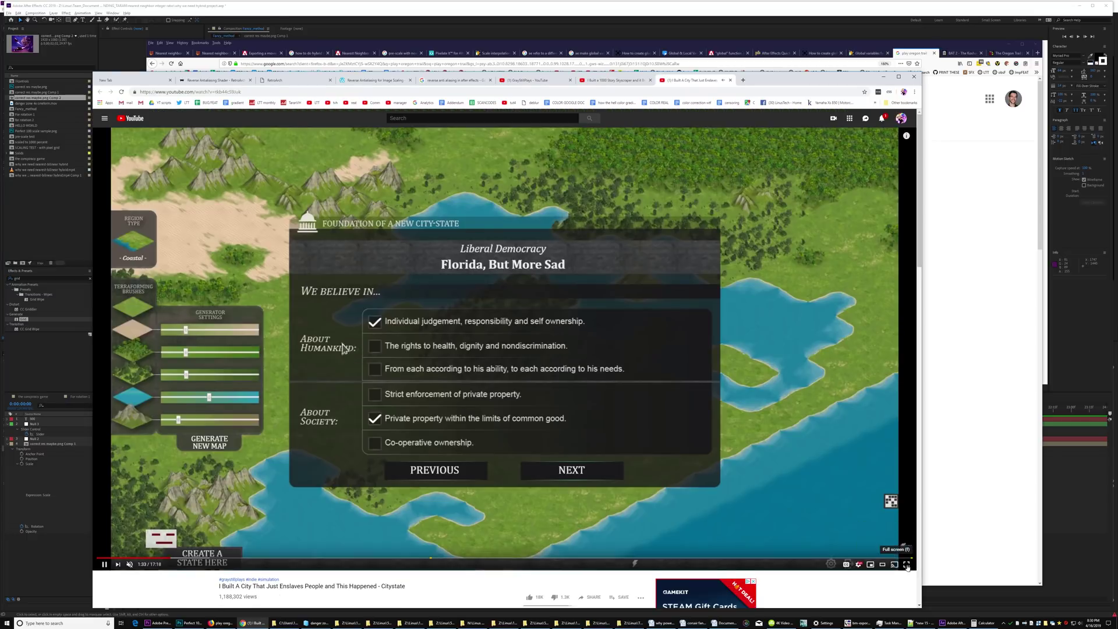
pyautogui.press('f')
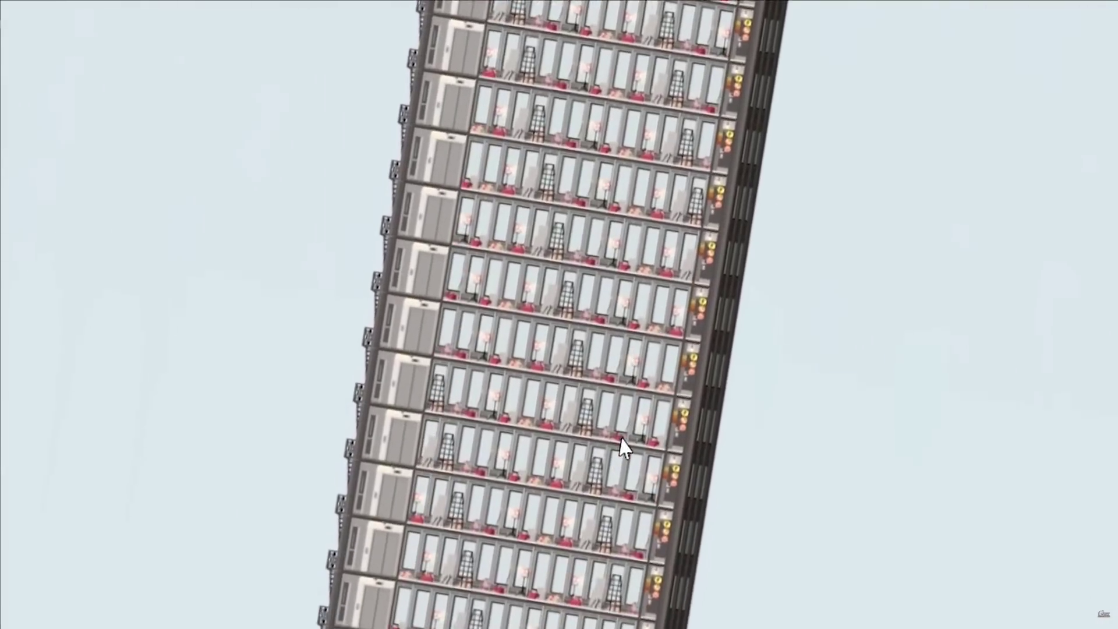
pyautogui.press('space')
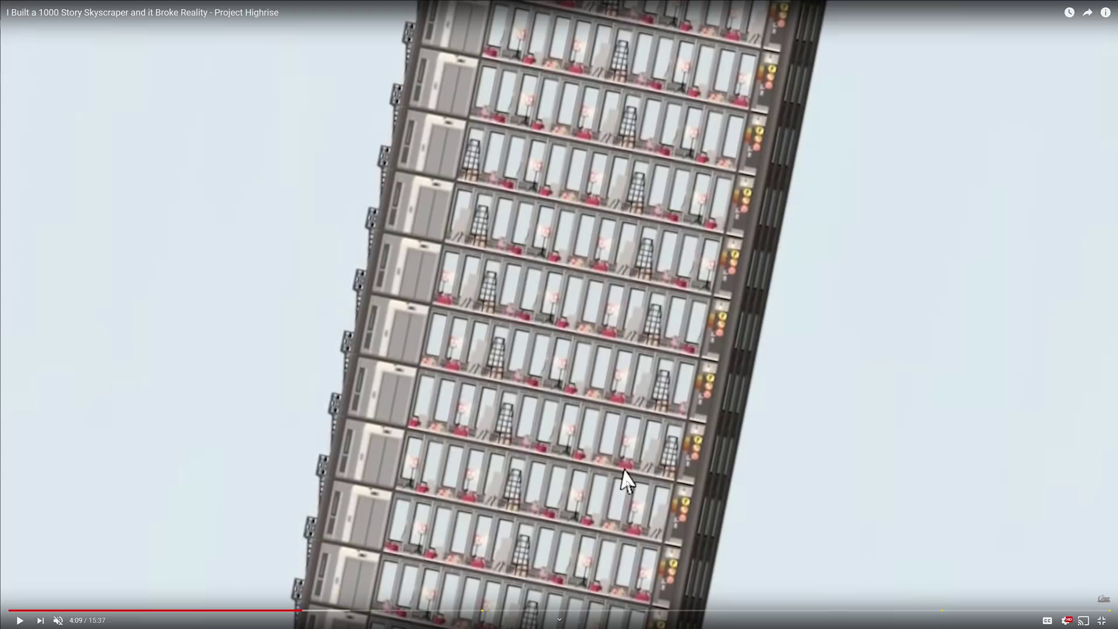
pyautogui.press('space')
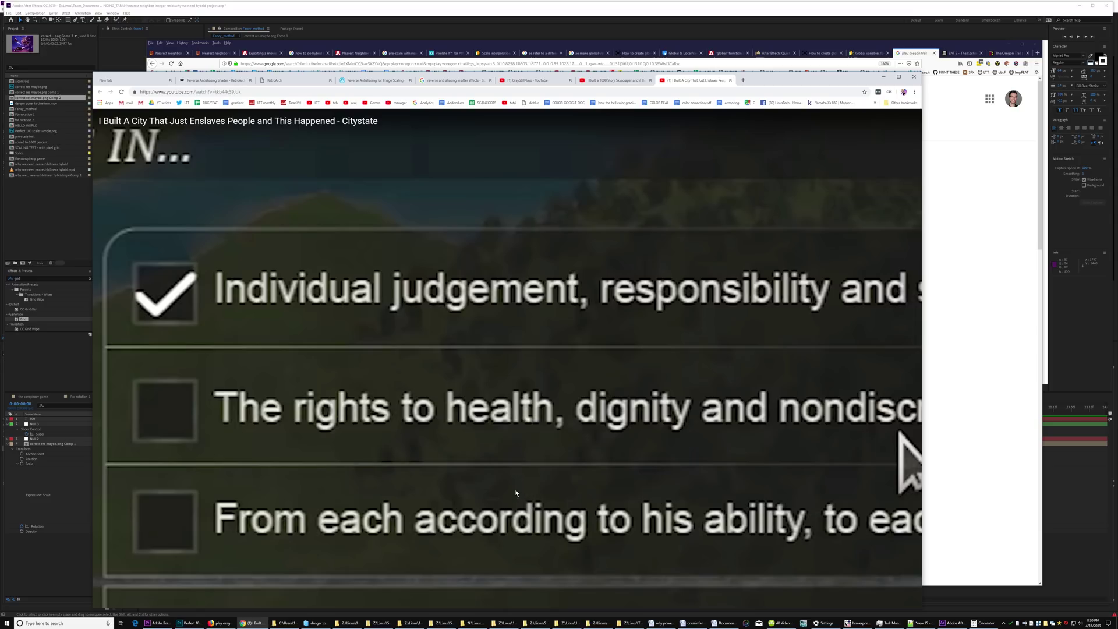
pyautogui.press('Escape')
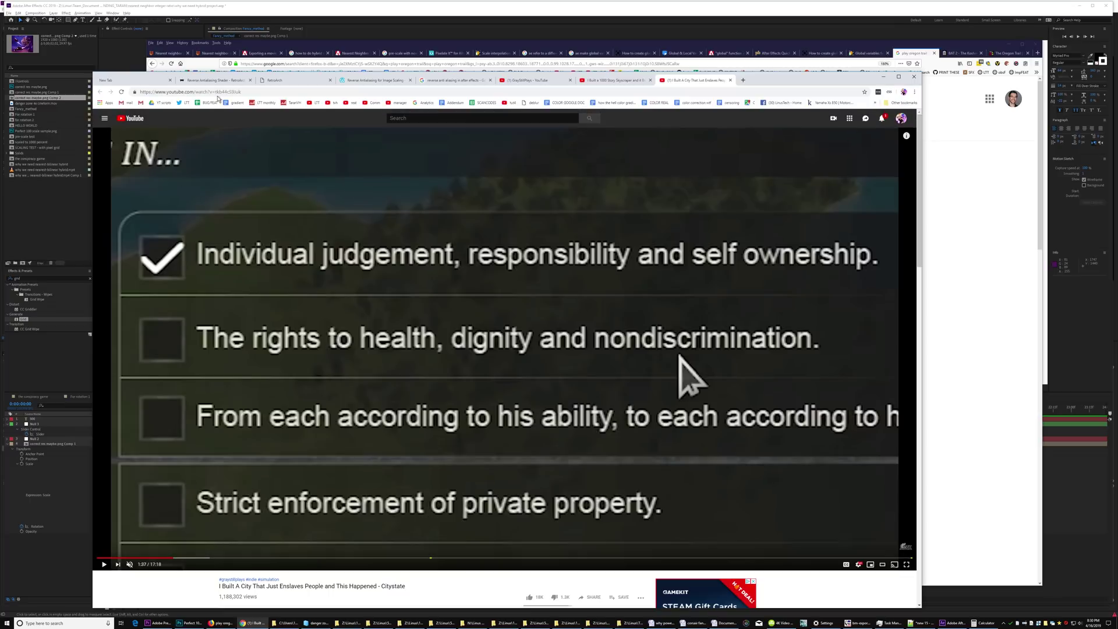
# Open the Adobe forum thread "Nearest Neighbor Interpolation" and read its draft-quality answer and the following replies
pyautogui.click(203, 54)
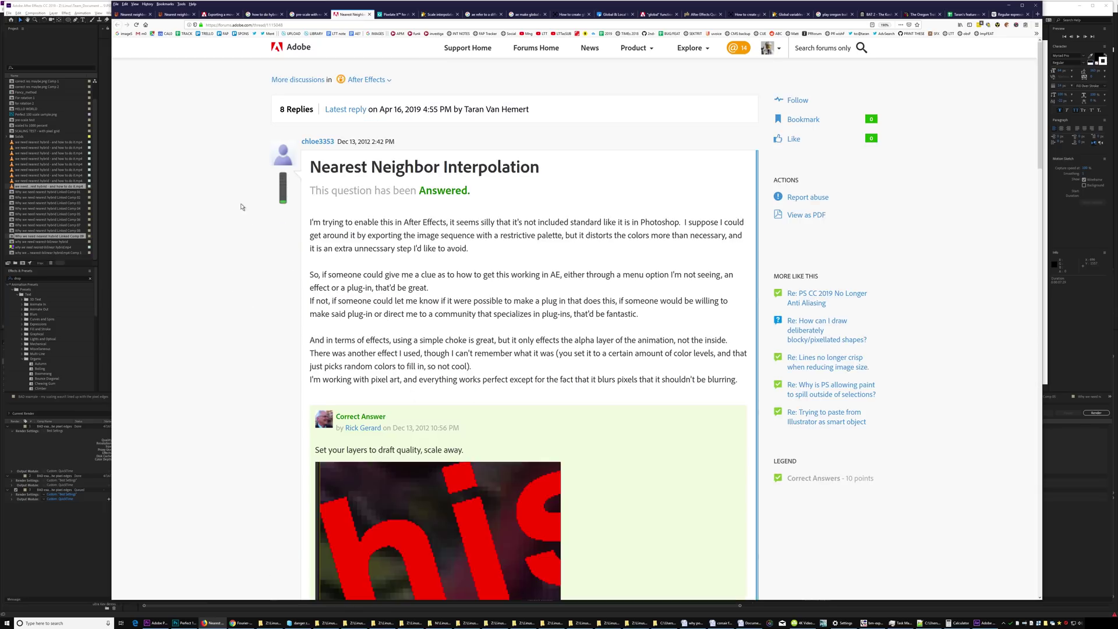
pyautogui.scroll(-3, 274, 233)
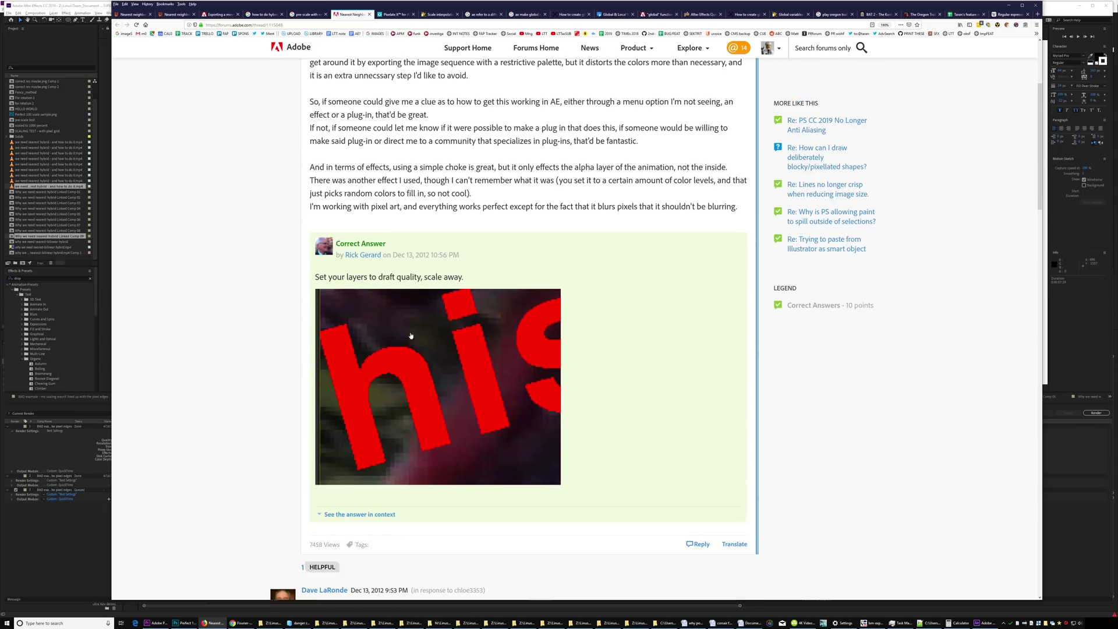
pyautogui.scroll(-1, 424, 338)
pyautogui.scroll(-1, 318, 322)
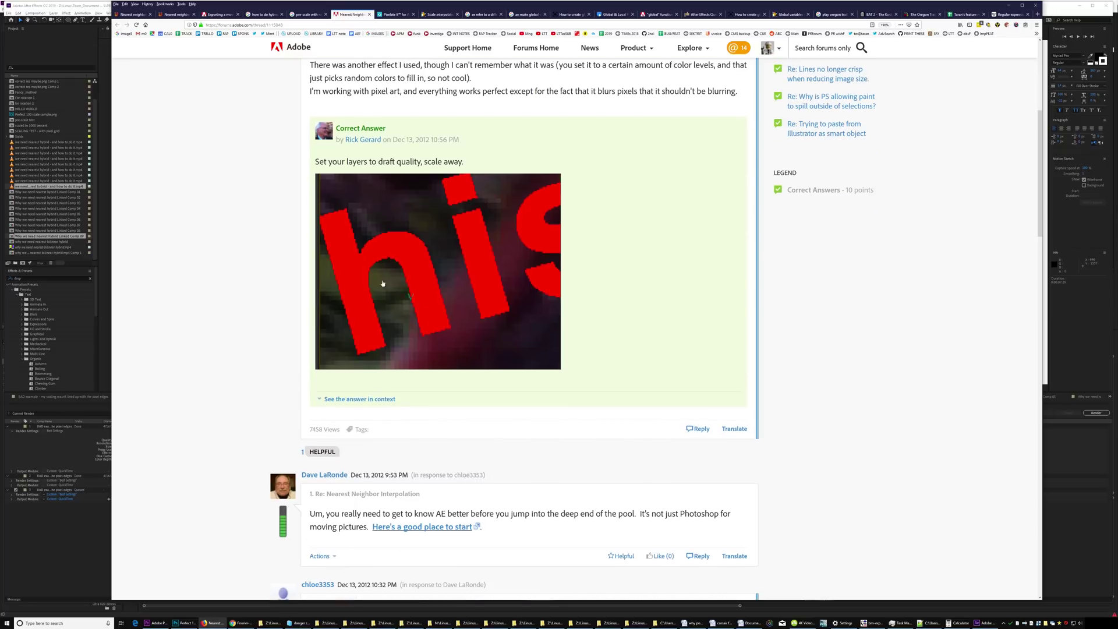
pyautogui.scroll(-20, 383, 283)
# Highlight reply 7 about draft quality and proxy rendering, and read reply 8 about the Current Settings render option
pyautogui.moveTo(310, 239); pyautogui.dragTo(461, 266)
pyautogui.click(460, 266)
pyautogui.moveTo(662, 280); pyautogui.dragTo(332, 241)
pyautogui.click(393, 292)
pyautogui.scroll(-1, 439, 392)
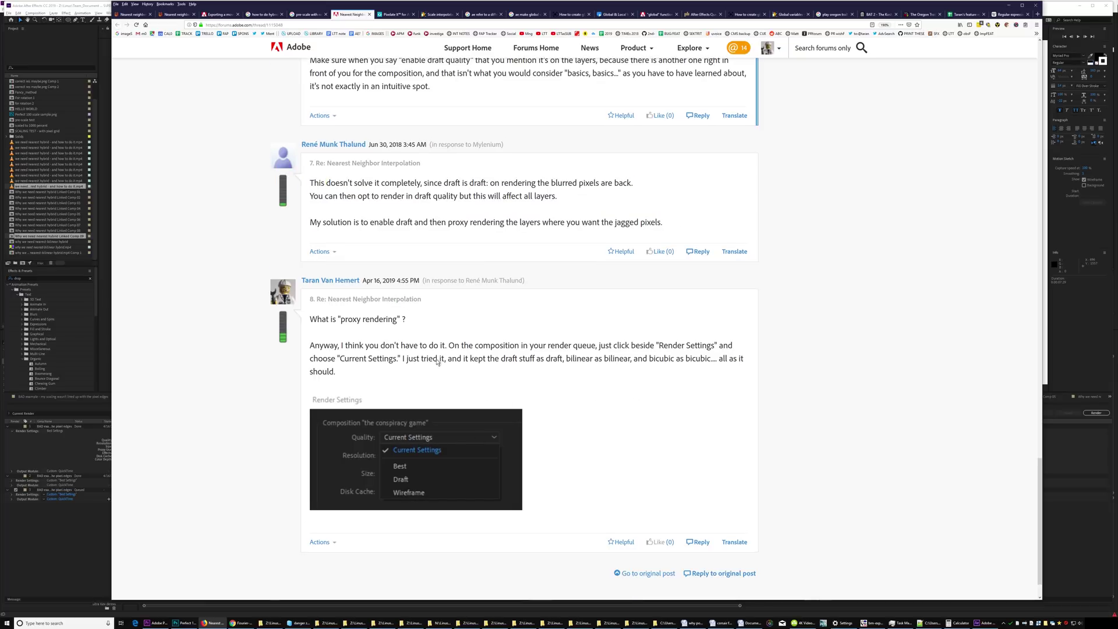
# Switch to After Effects and scrub the BAD example composition forward to the zoomed-in, rotated comparison of the three image layers
pyautogui.click(85, 512)
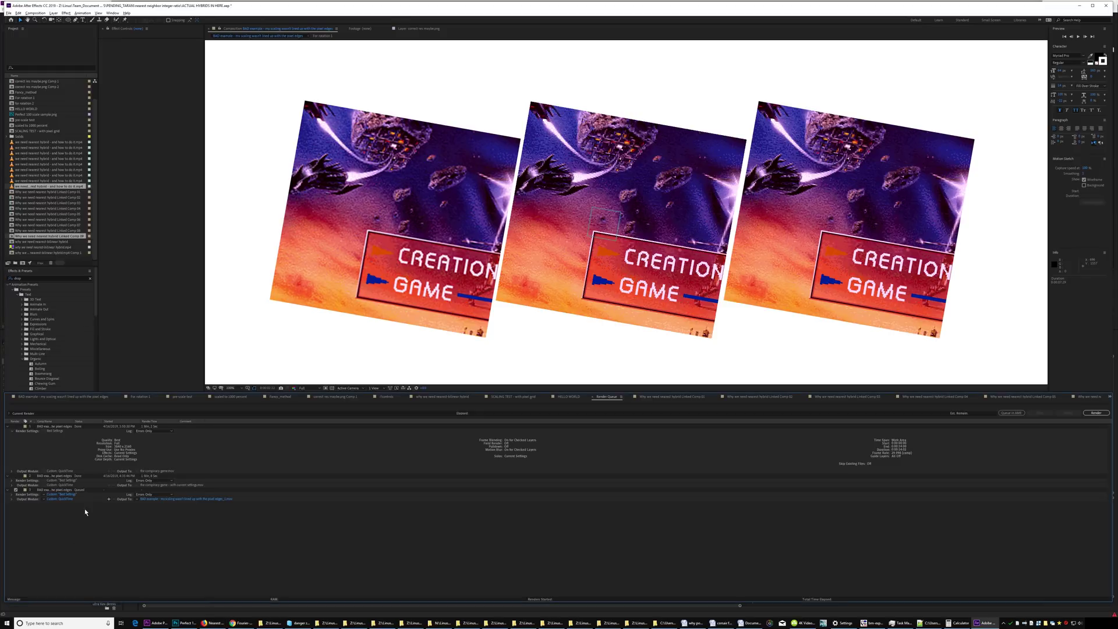
pyautogui.click(140, 397)
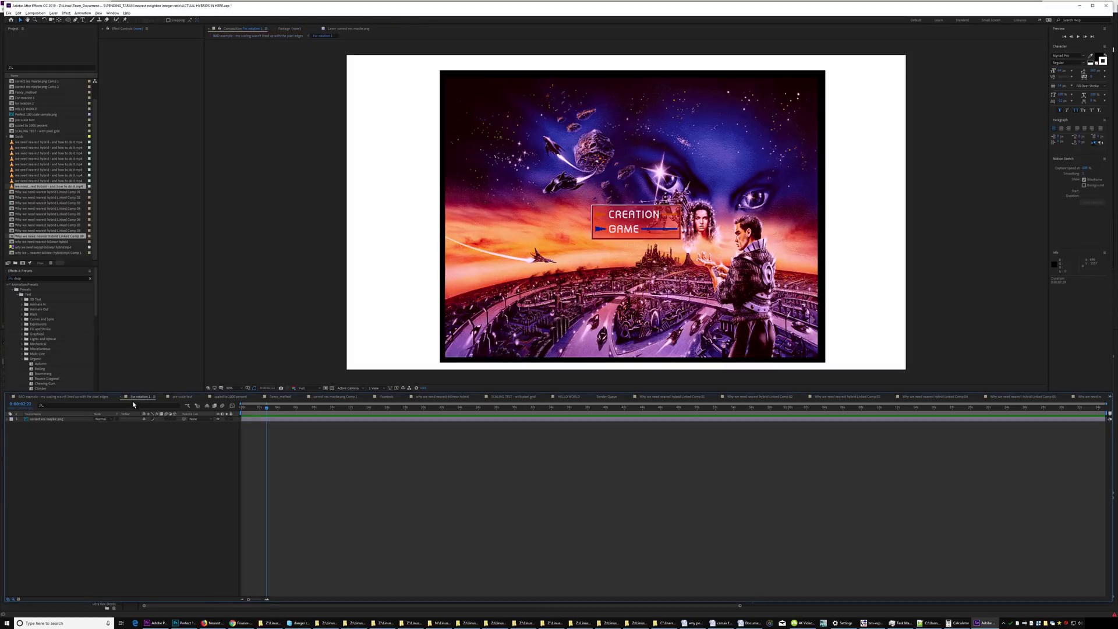
pyautogui.click(231, 397)
pyautogui.click(56, 396)
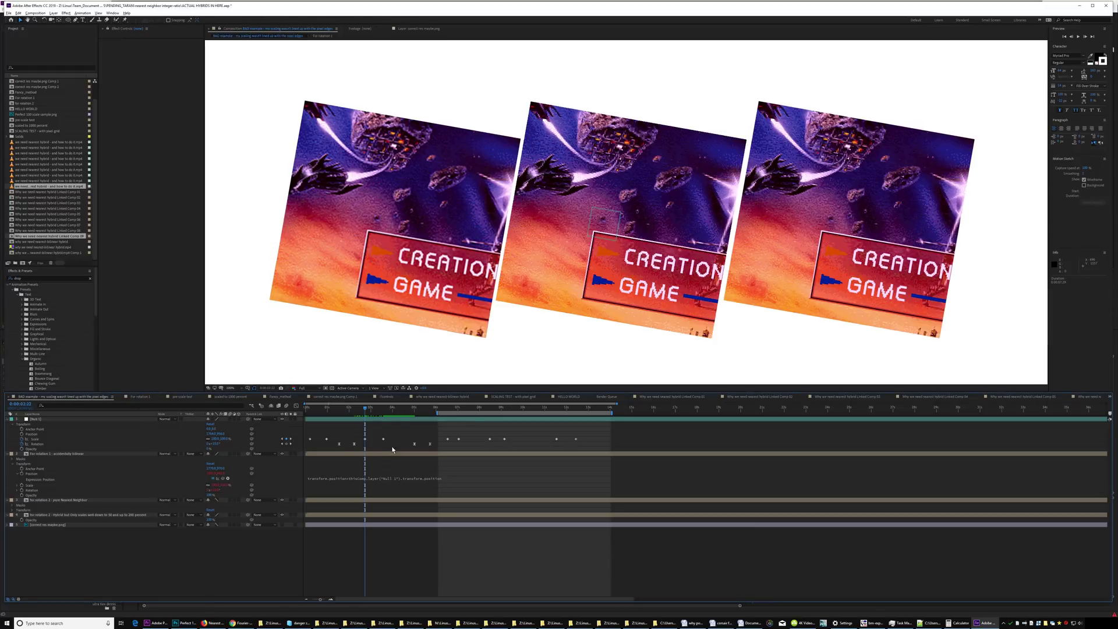
pyautogui.moveTo(373, 411); pyautogui.dragTo(410, 411)
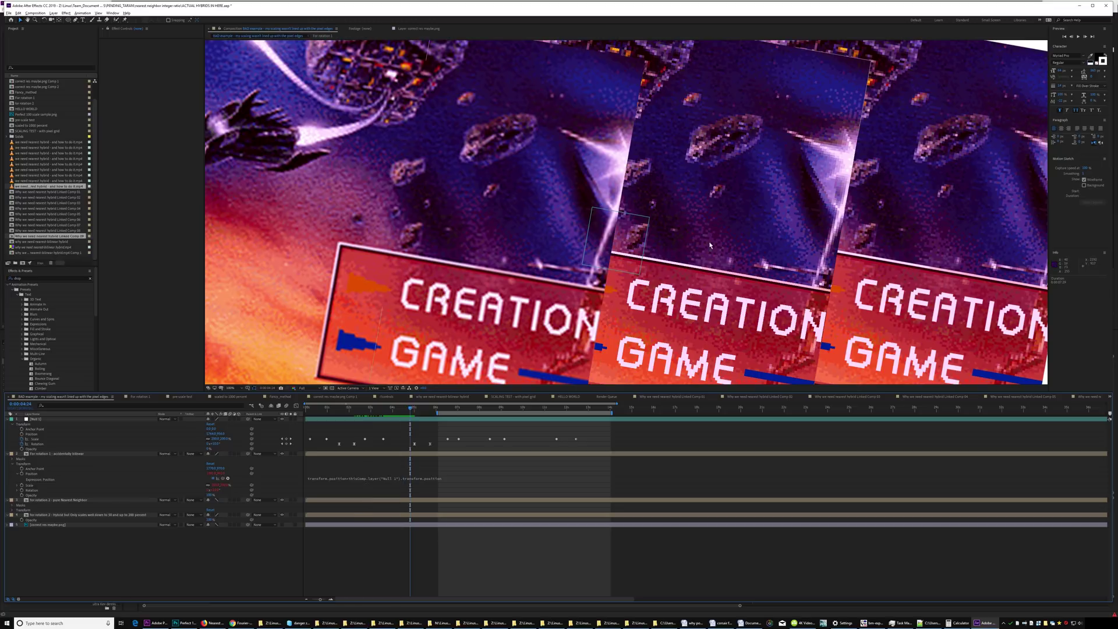
# In the render settings of the queued BAD example composition, try Best quality, then set Quality back to Current Settings and apply
pyautogui.hotkey('ctrl', 'm')
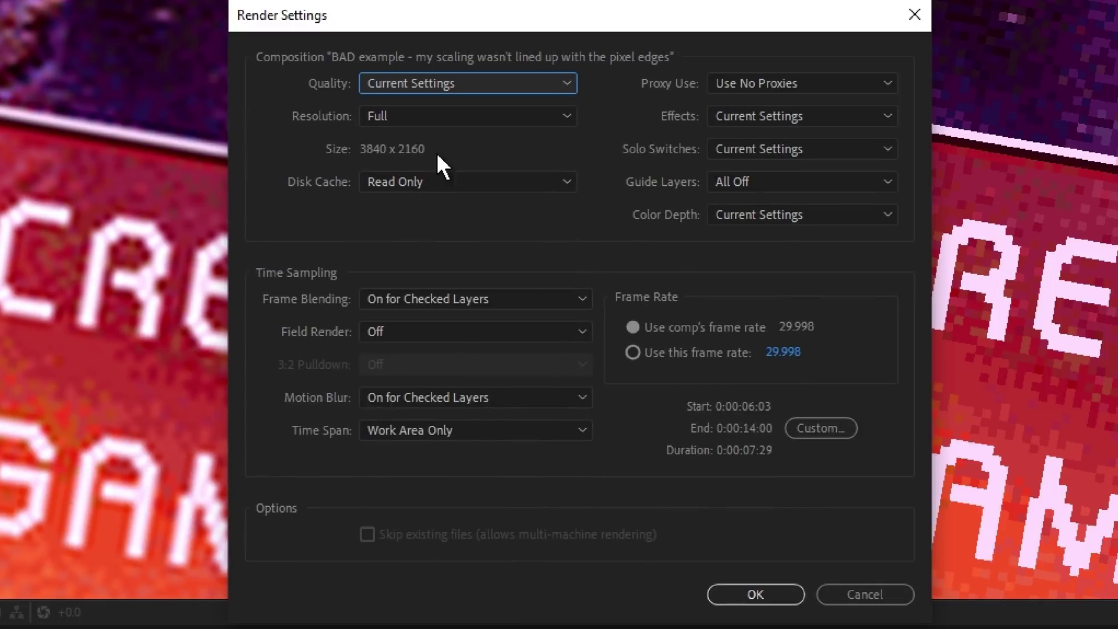
pyautogui.click(452, 115)
pyautogui.click(471, 78)
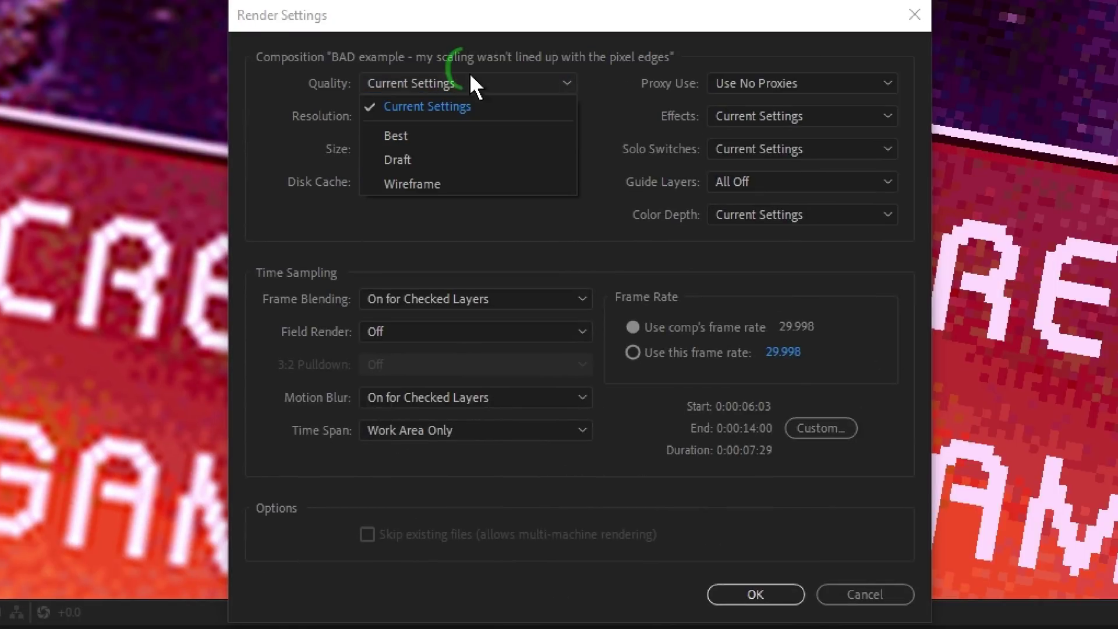
pyautogui.click(424, 135)
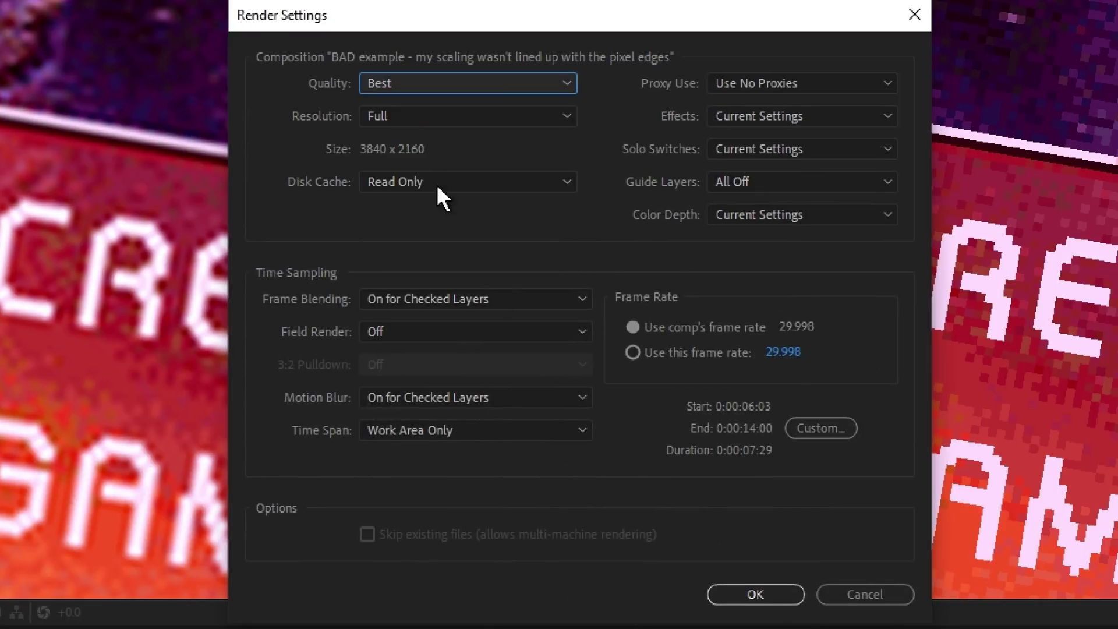
pyautogui.click(418, 84)
pyautogui.click(438, 108)
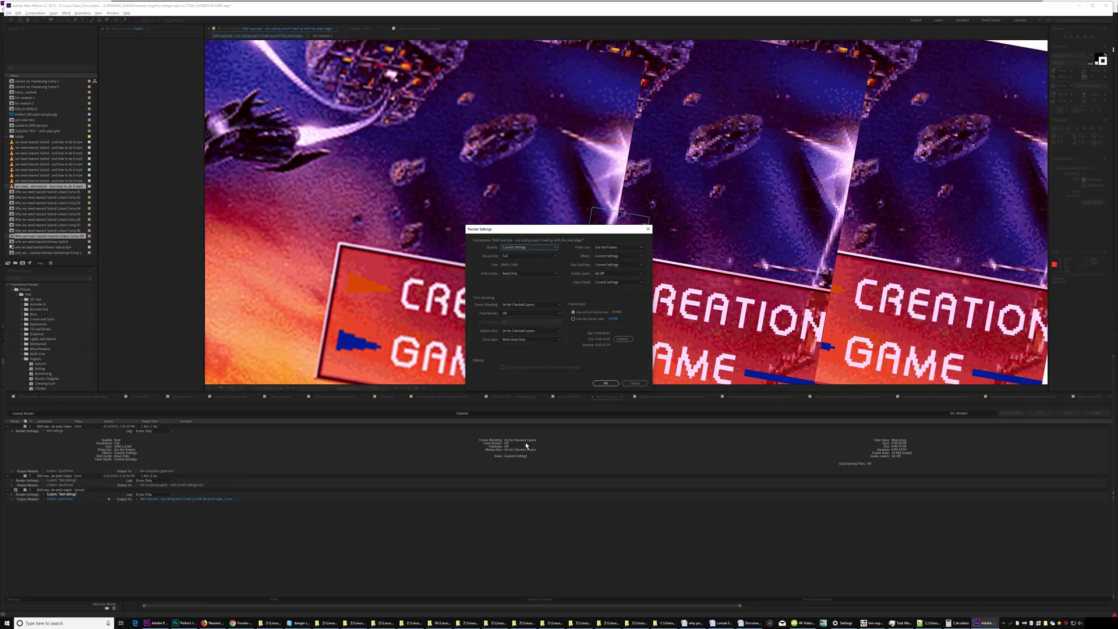
pyautogui.click(604, 383)
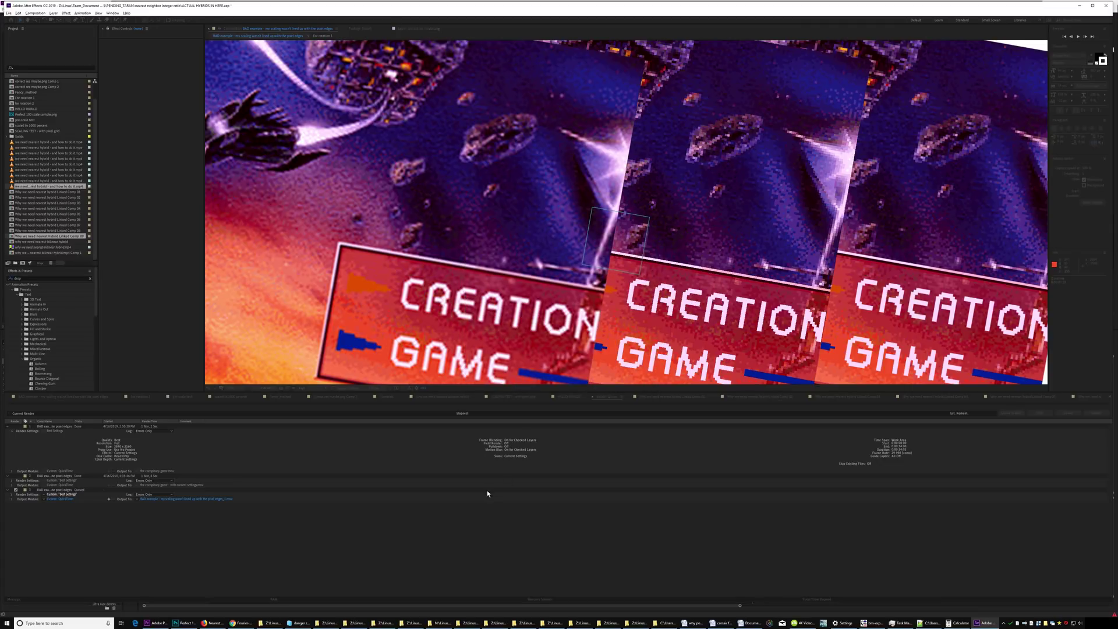